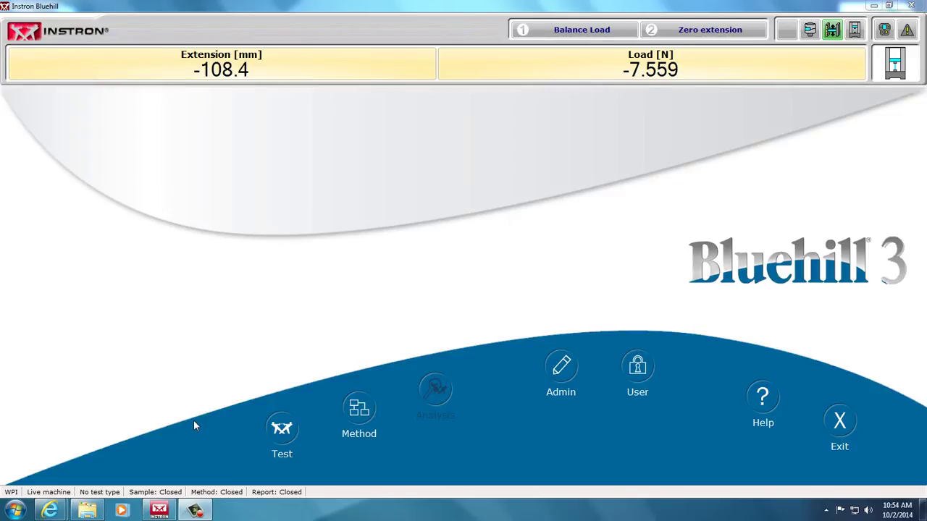
Step: Calibrate and balance the load cell to about 0.0067 N, check its limits, and close the transducer settings
left_click(810, 30)
left_click(339, 223)
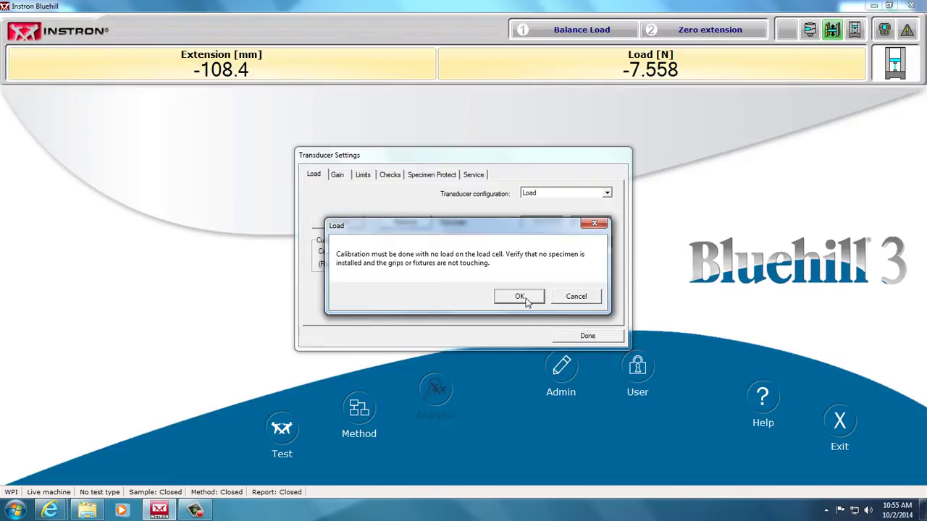
left_click(520, 296)
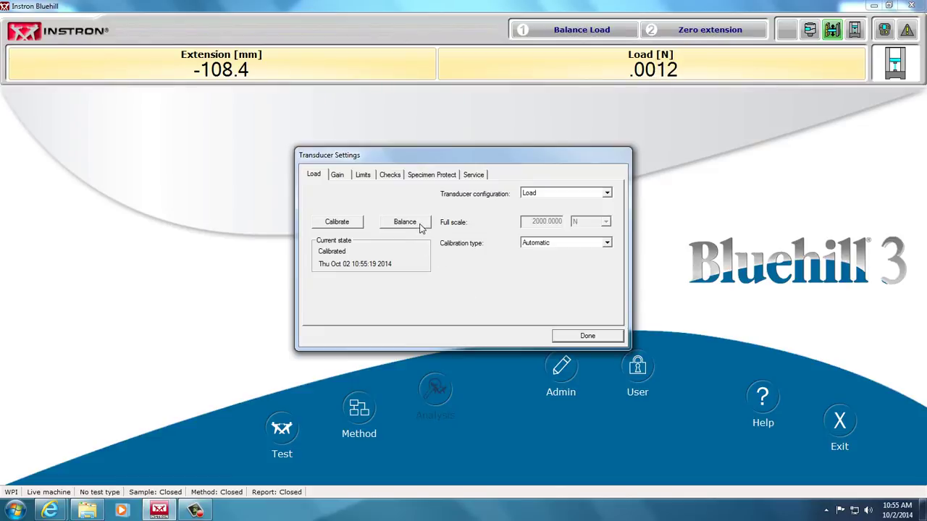
left_click(420, 228)
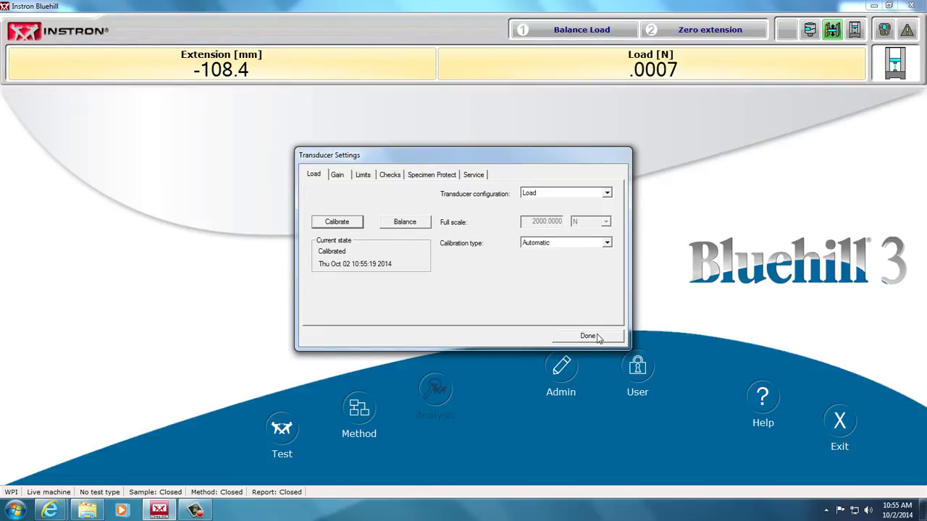
left_click(363, 176)
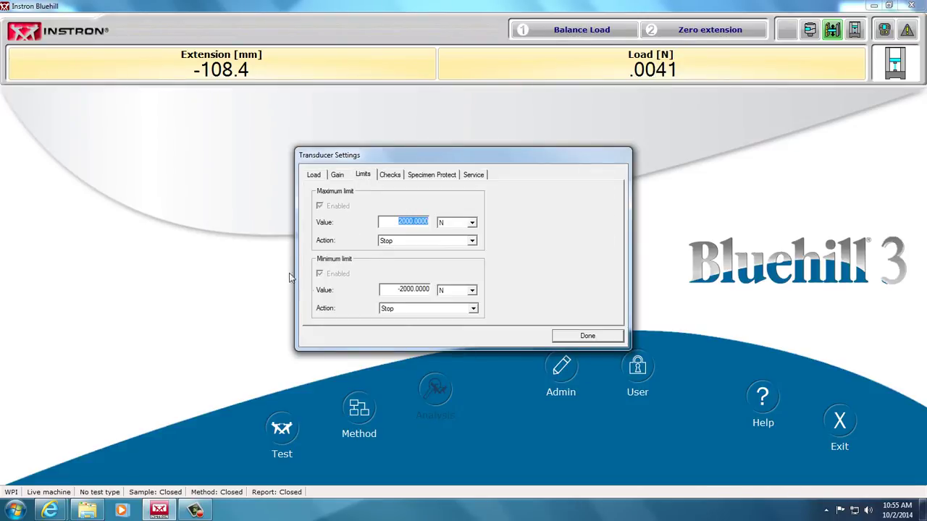
left_click(587, 338)
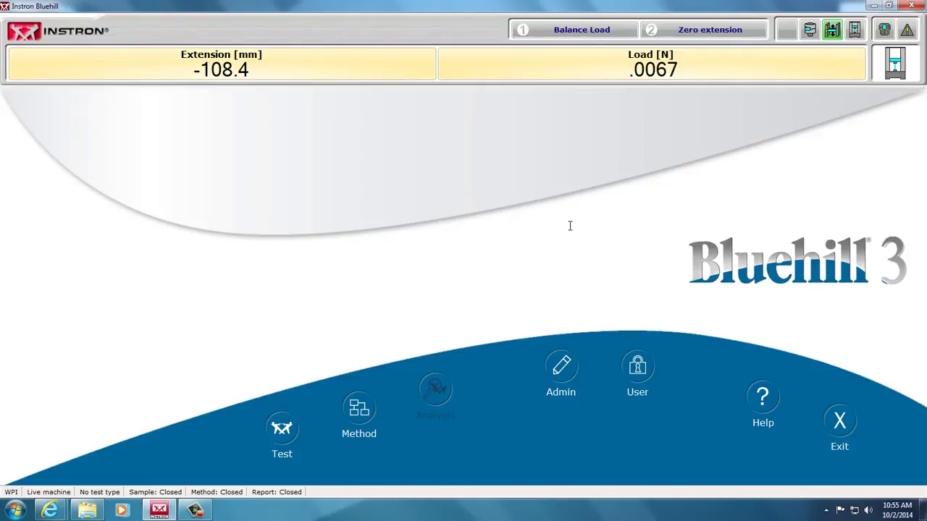
Step: Browse for a method file and go to the C: drive's Users folder
left_click(359, 409)
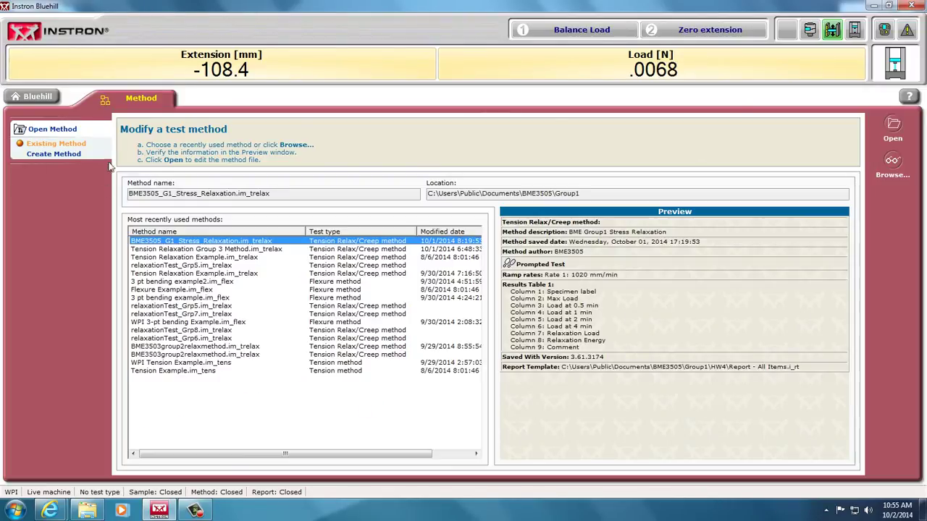
left_click(892, 161)
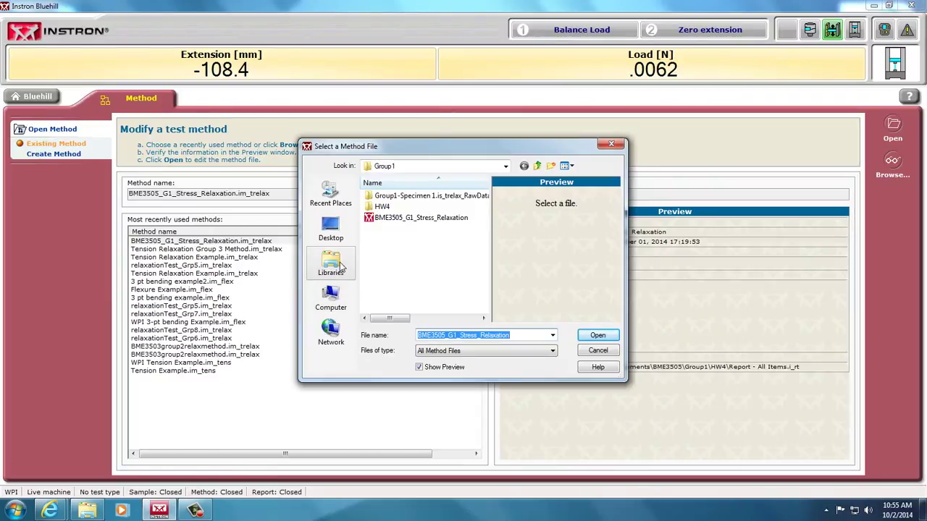
left_click(331, 300)
double_click(383, 213)
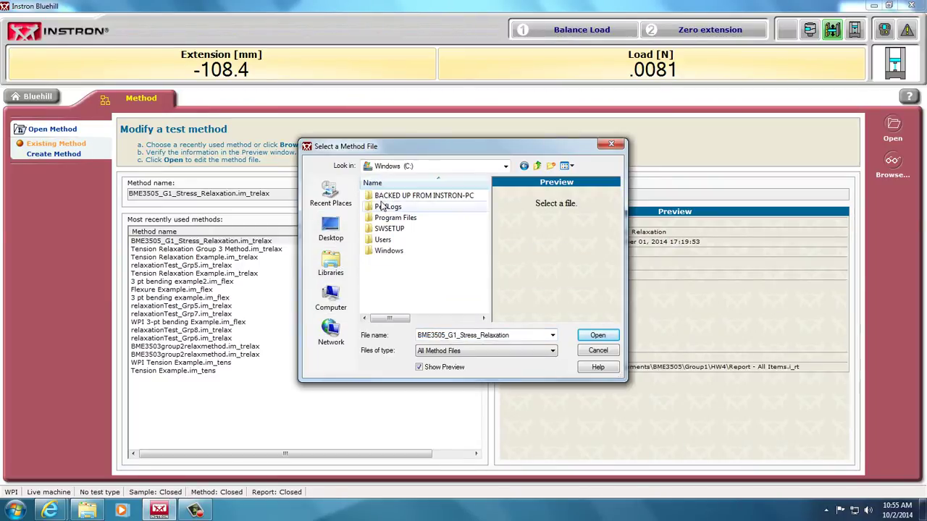
double_click(384, 241)
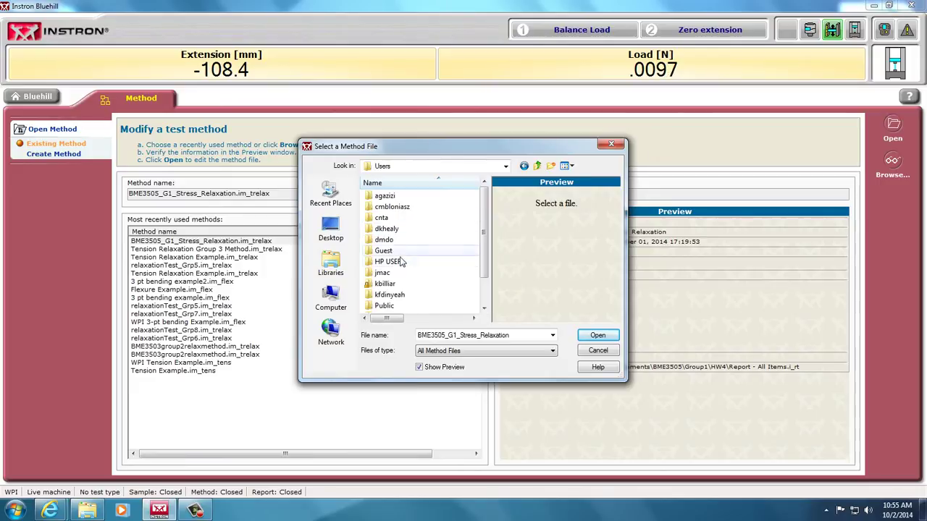
scroll(395, 289, "down", 2)
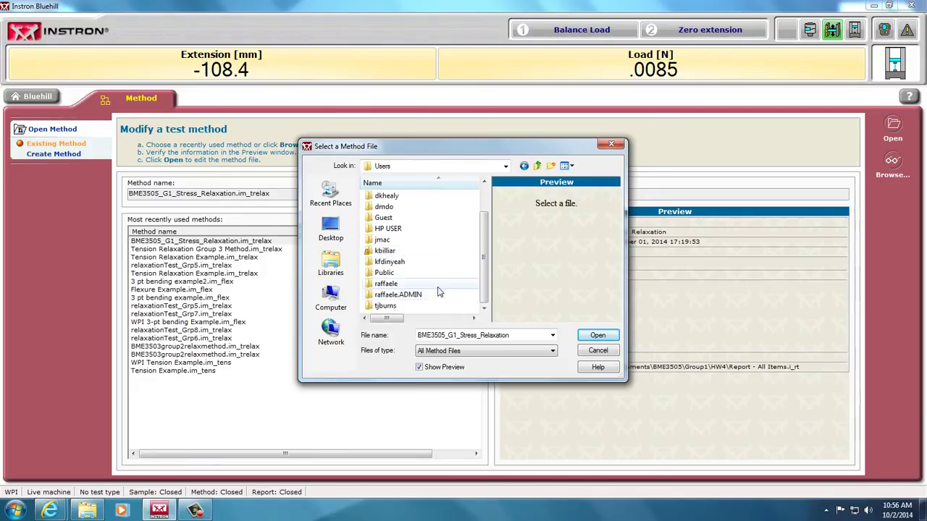
scroll(434, 290, "up", 1)
scroll(435, 290, "down", 1)
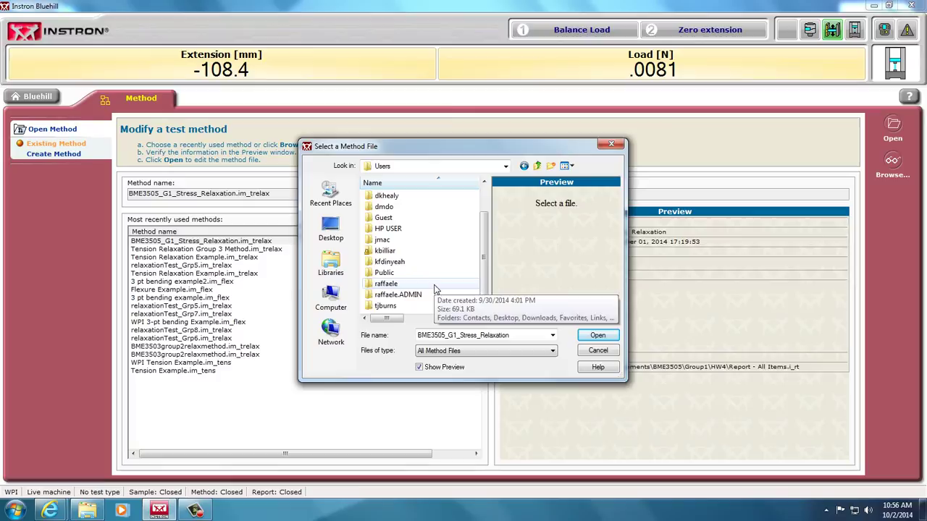
Step: Navigate to Public\Public Documents\Instron\Bluehill3\Templates\Instron Examples\Bluehill
double_click(420, 275)
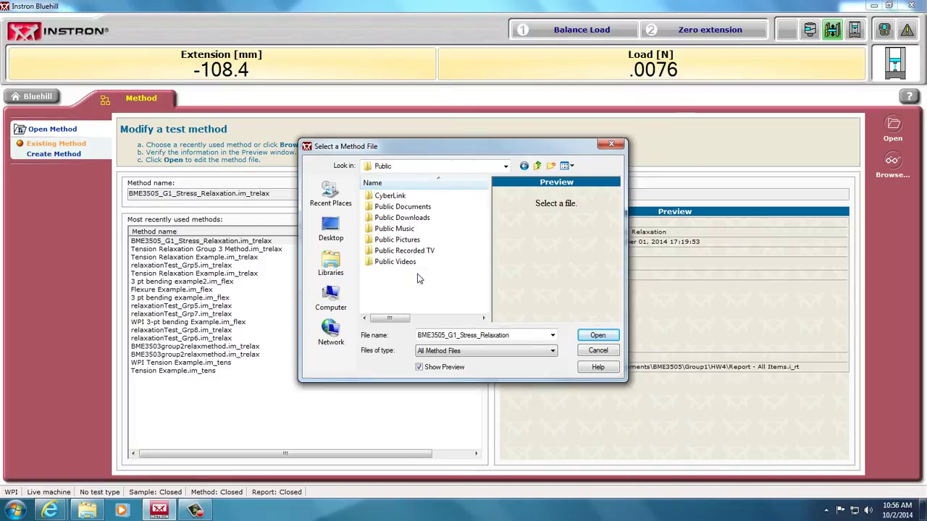
double_click(433, 208)
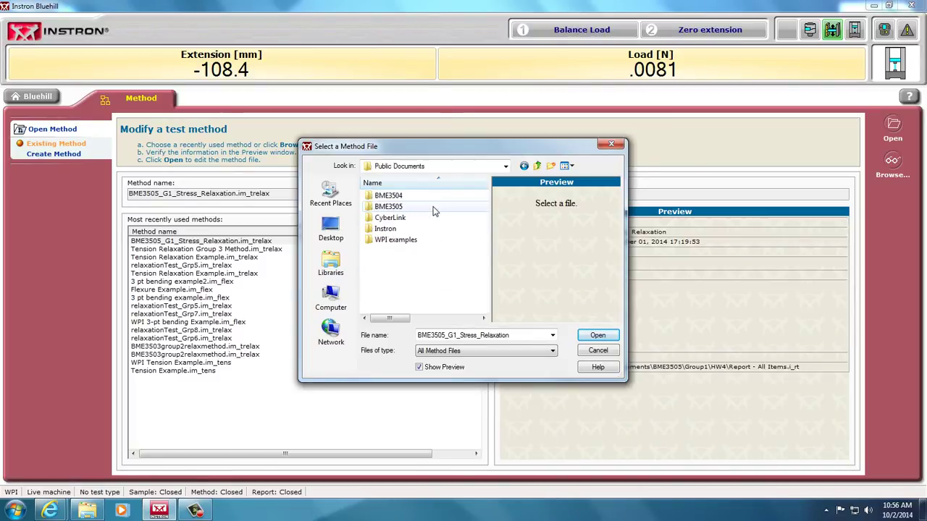
double_click(409, 230)
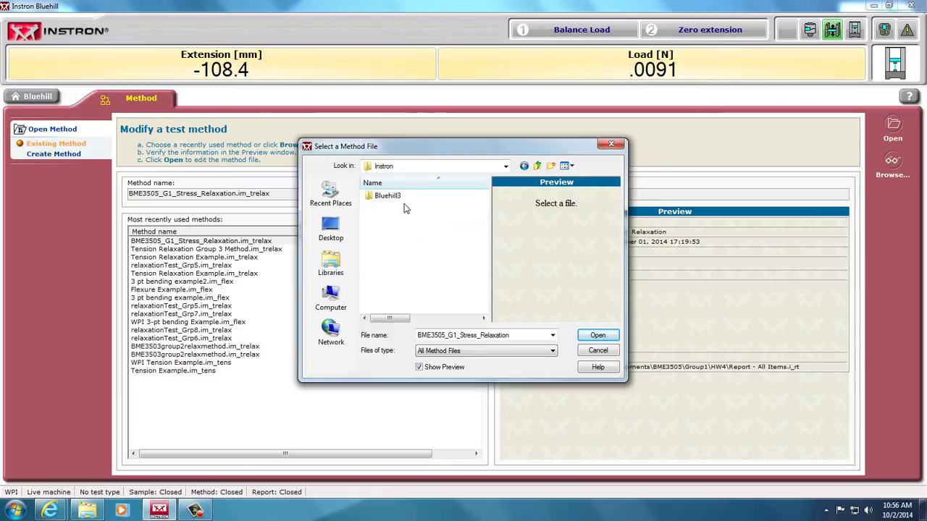
double_click(400, 198)
double_click(403, 207)
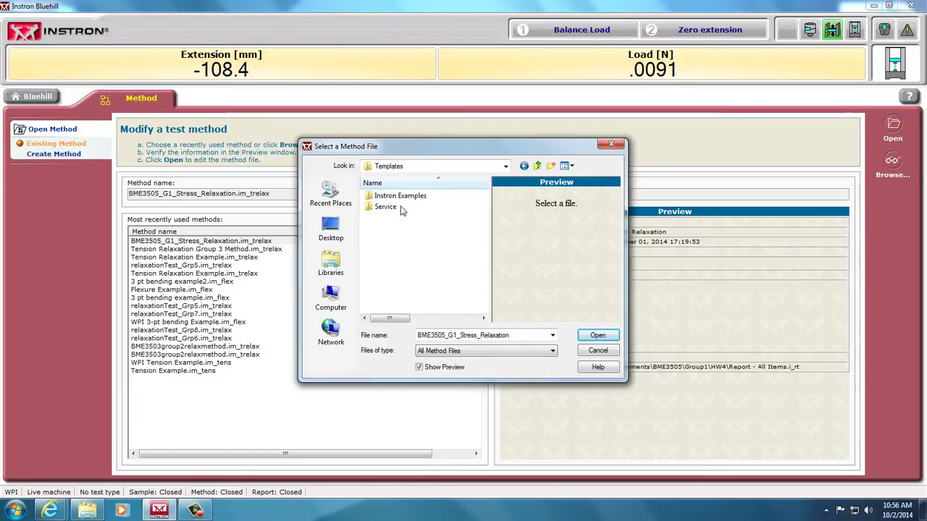
double_click(399, 196)
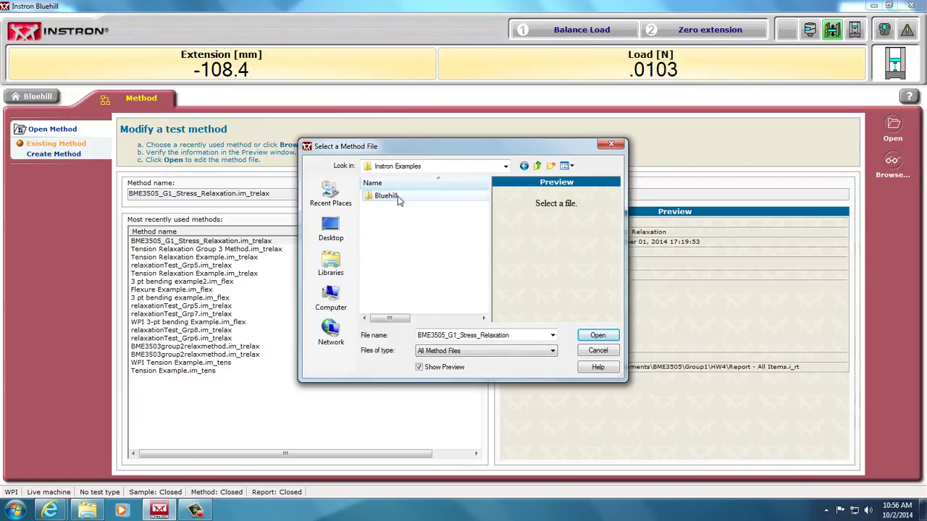
double_click(387, 196)
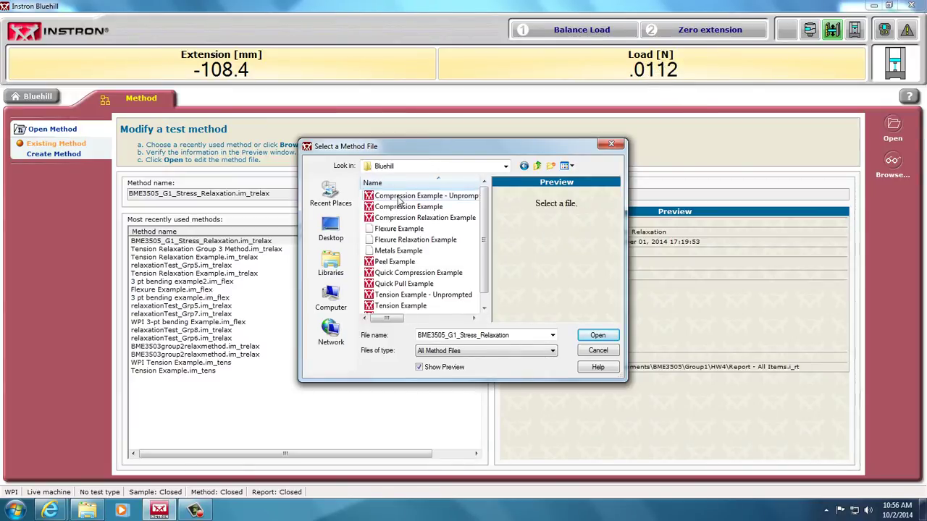
Step: Check the folder path, then preview and open the Flexure Example method
left_click(504, 167)
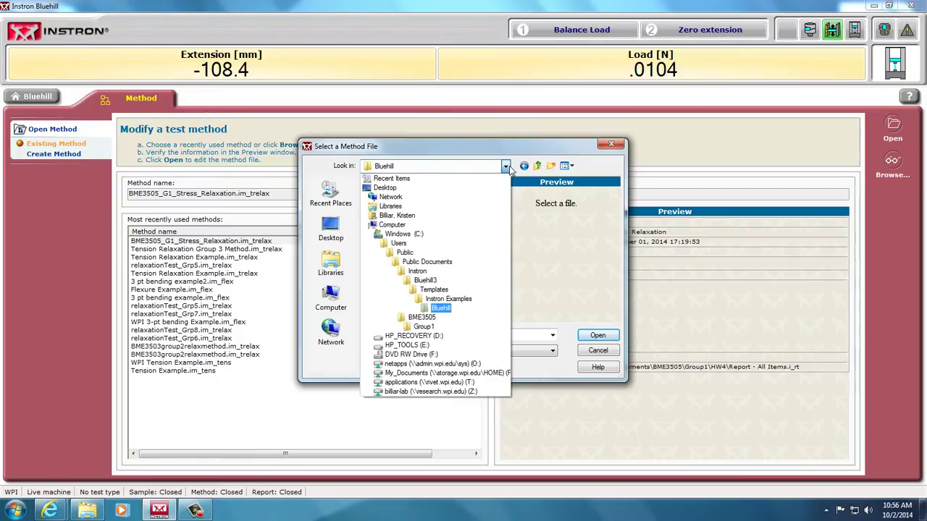
left_click(506, 167)
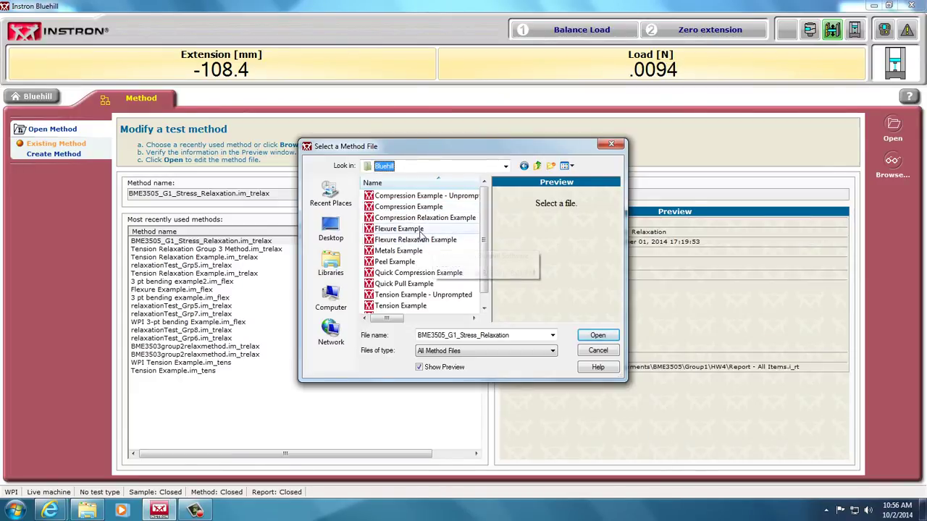
left_click(383, 229)
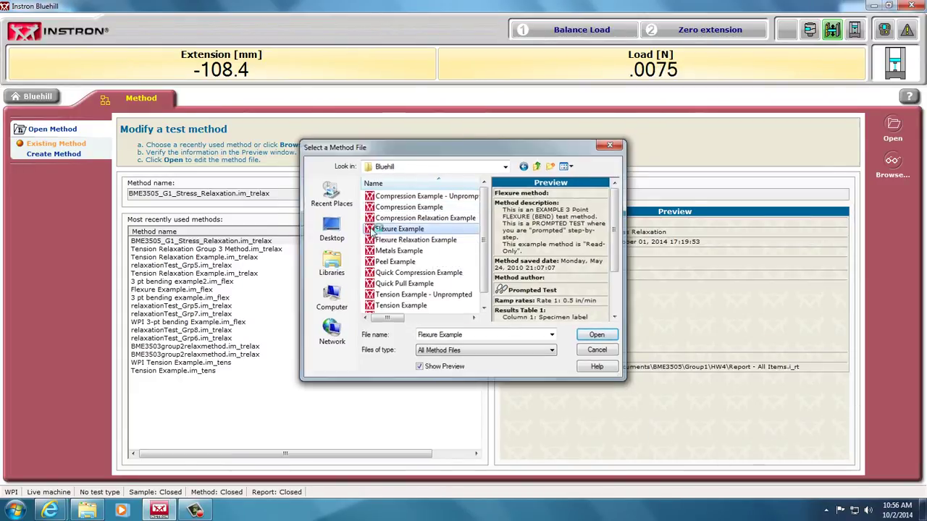
double_click(372, 231)
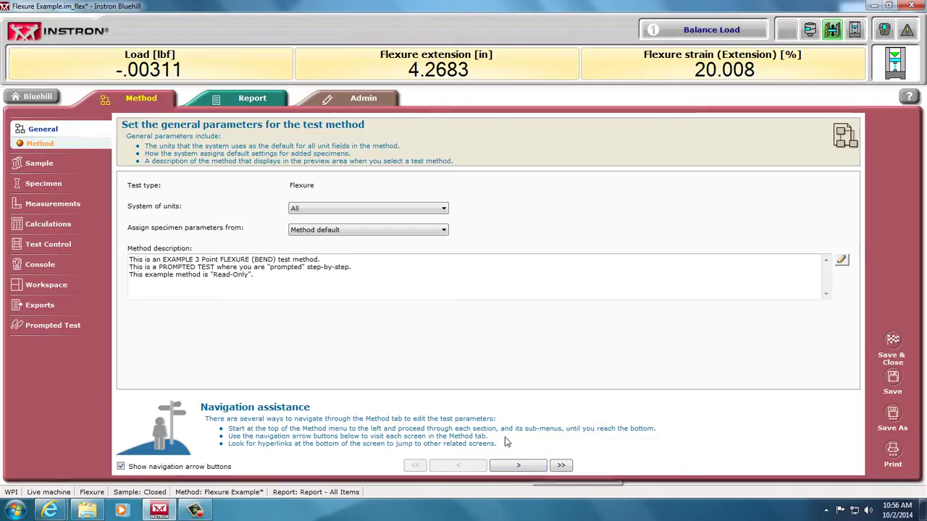
Step: Set the method's system of units to SI and go to Sample > Specimen properties
left_click(444, 210)
left_click(319, 226)
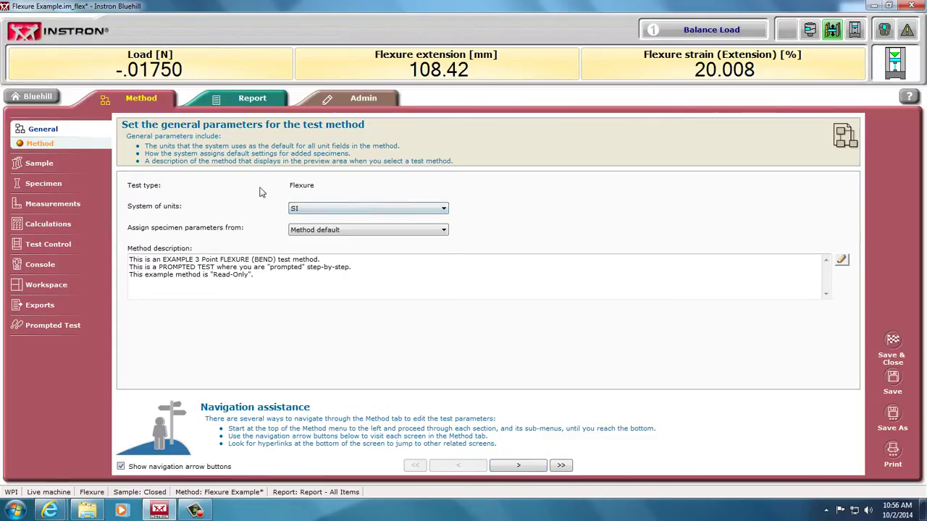
left_click(41, 163)
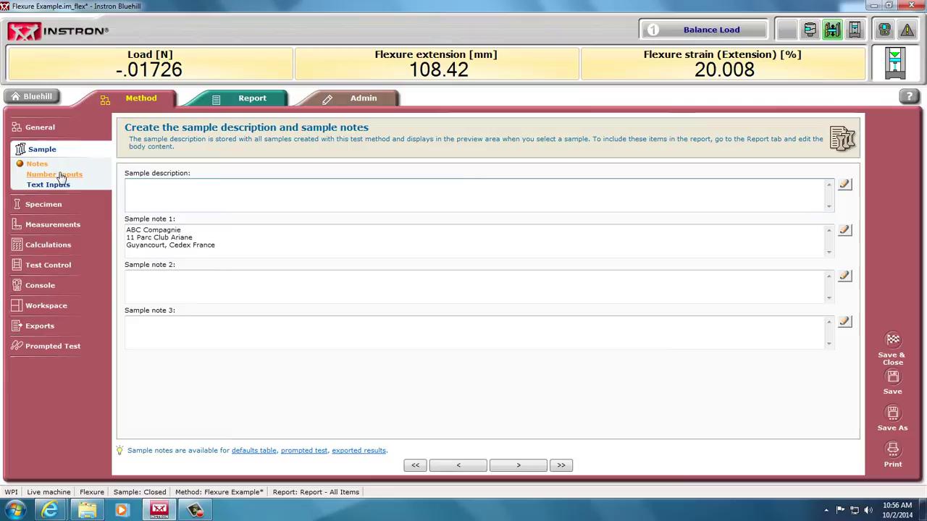
left_click(52, 203)
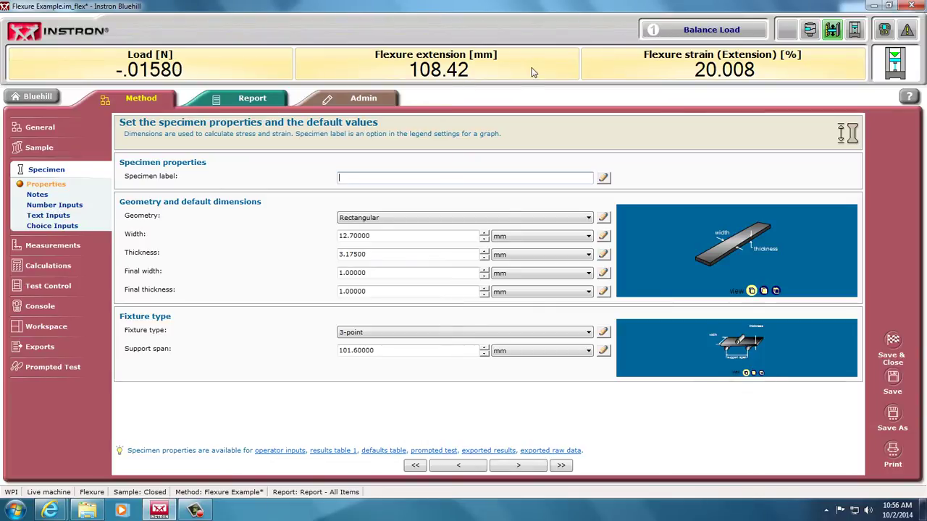
Step: Change the specimen geometry from rectangular to Circular and review the fixture type options
left_click(589, 218)
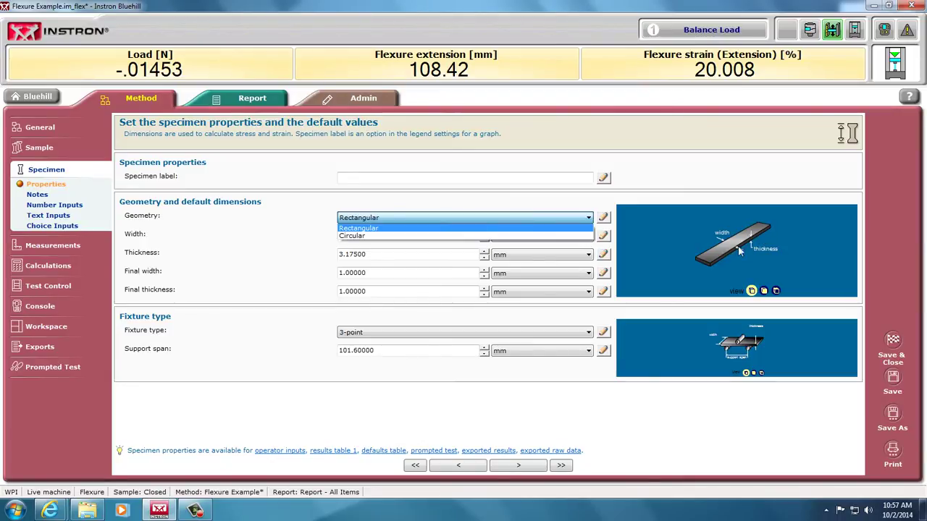
left_click(479, 236)
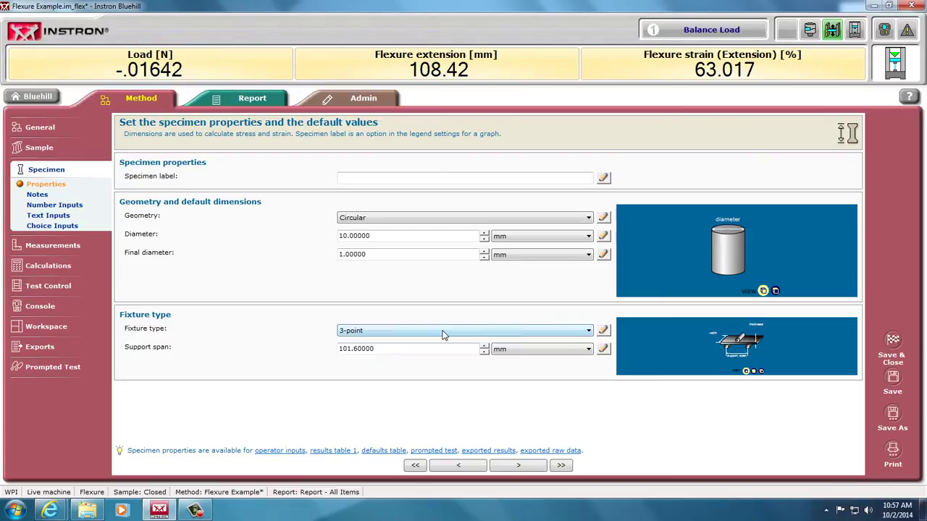
left_click(589, 331)
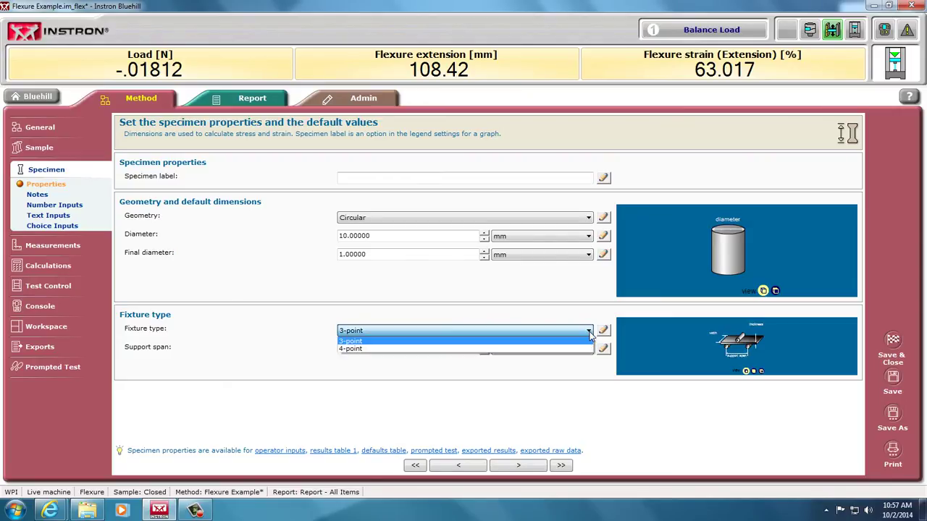
left_click(588, 339)
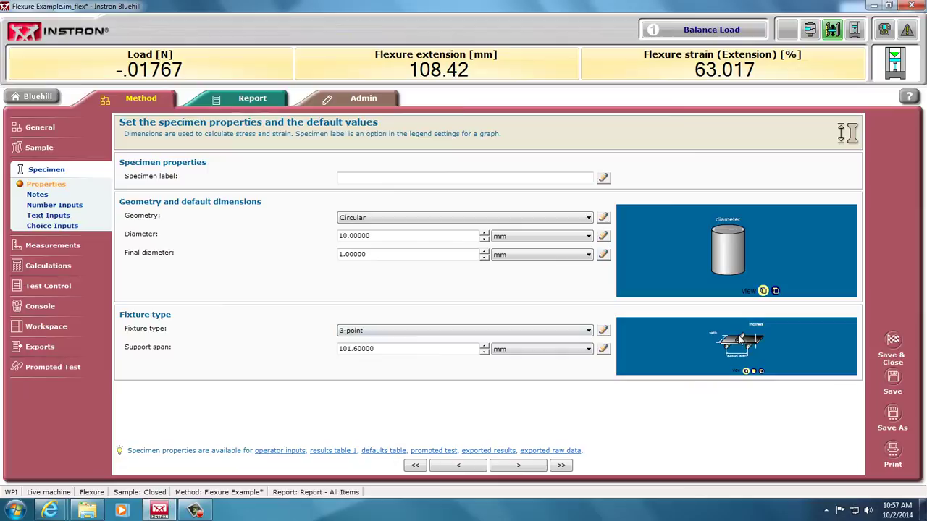
left_click(589, 331)
Step: Keep span ratio 2, set the support span to 100 mm, and set fixture type to 3-point
left_click(584, 350)
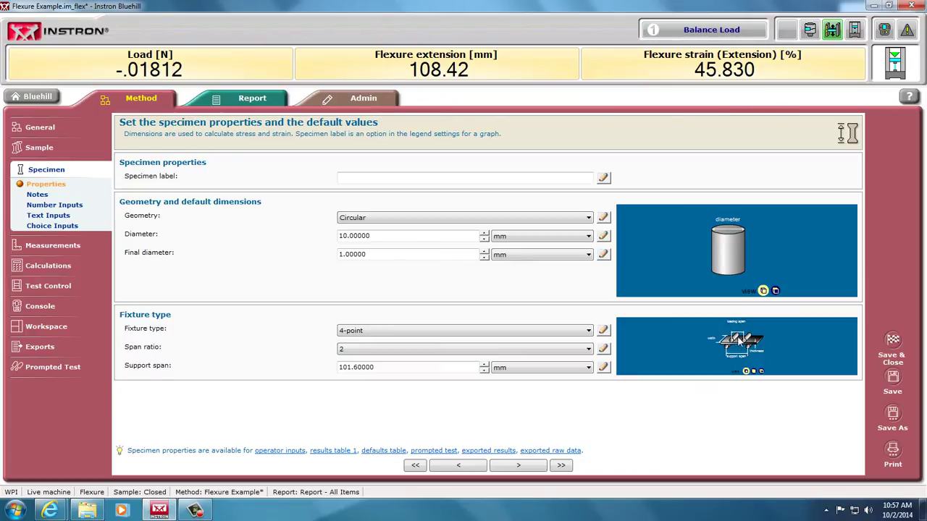
left_click(589, 350)
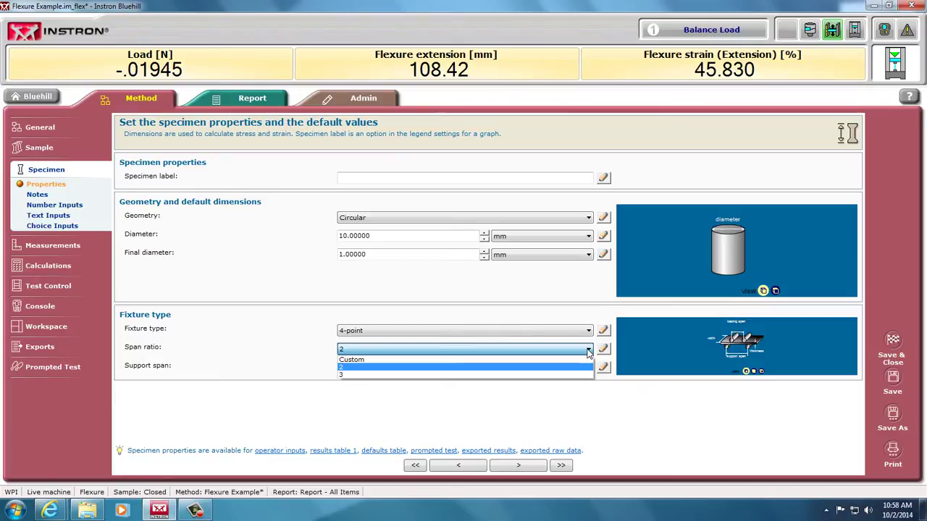
left_click(588, 353)
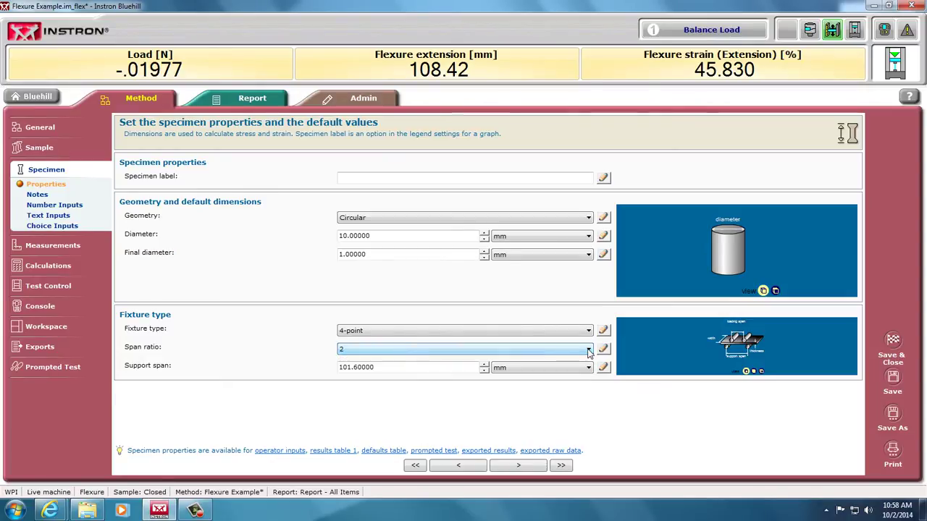
left_click(417, 369)
left_click_drag(417, 369, 307, 365)
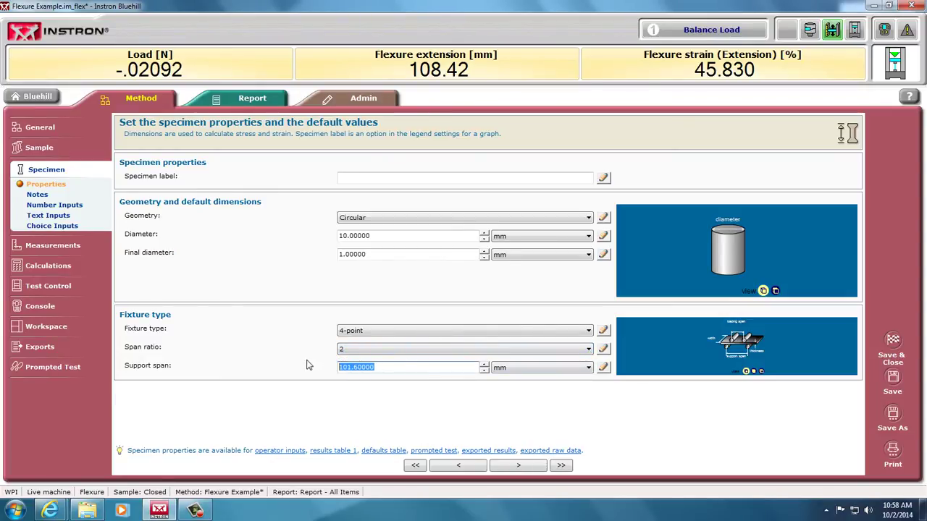
type("100")
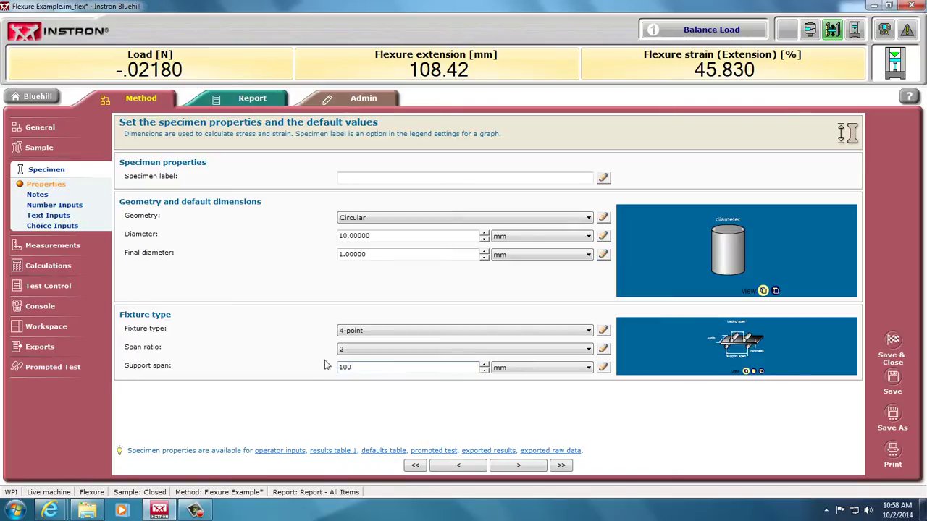
key("Return")
left_click(561, 331)
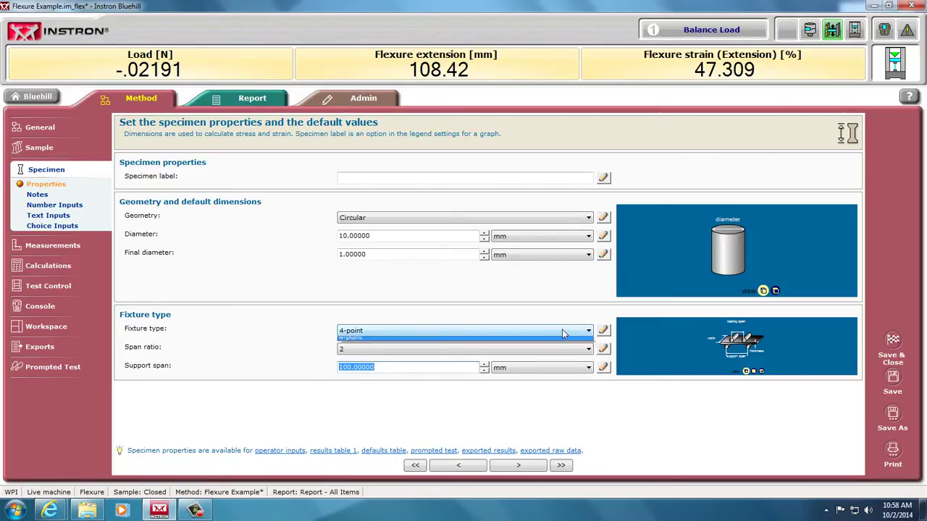
left_click(562, 340)
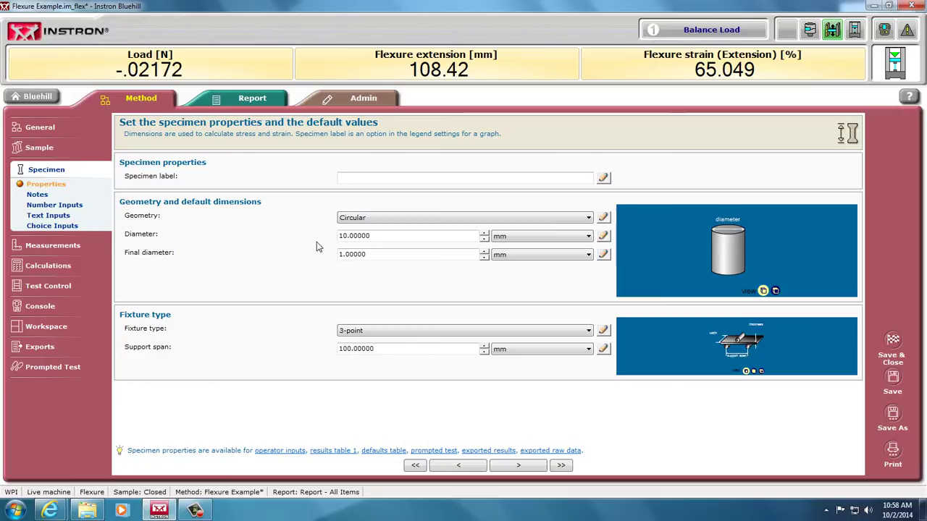
Step: View the Measurements page and the details of Flexure strain (Extension)
left_click(52, 246)
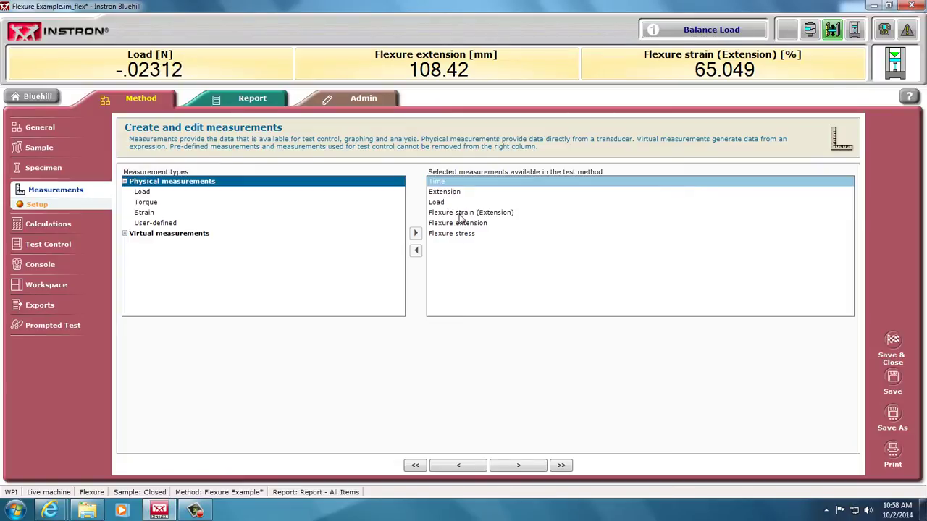
left_click(460, 213)
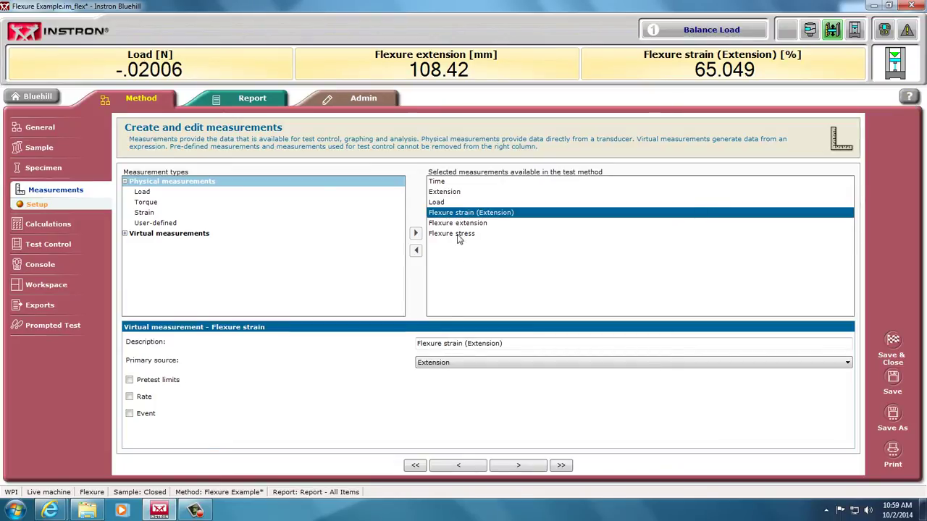
Step: Select the Modulus calculation and try the Young's and Segment modulus types
left_click(51, 226)
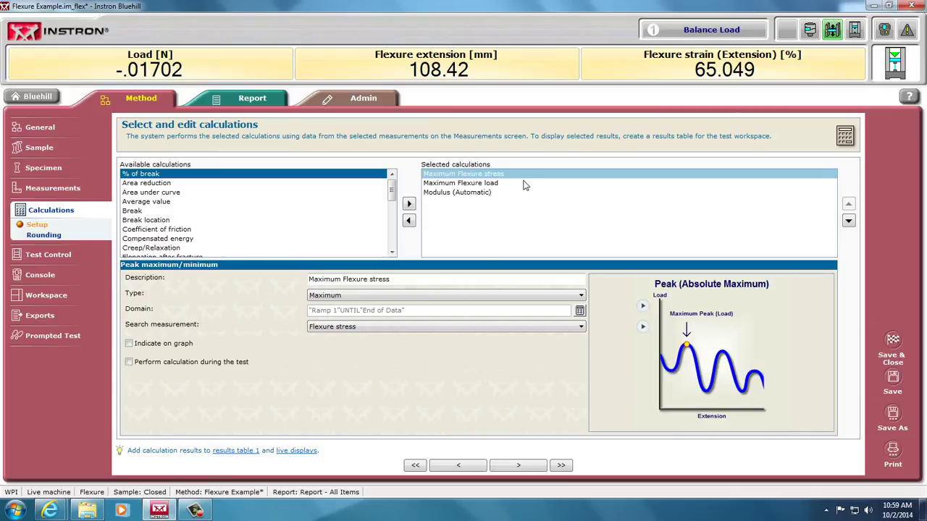
left_click(448, 195)
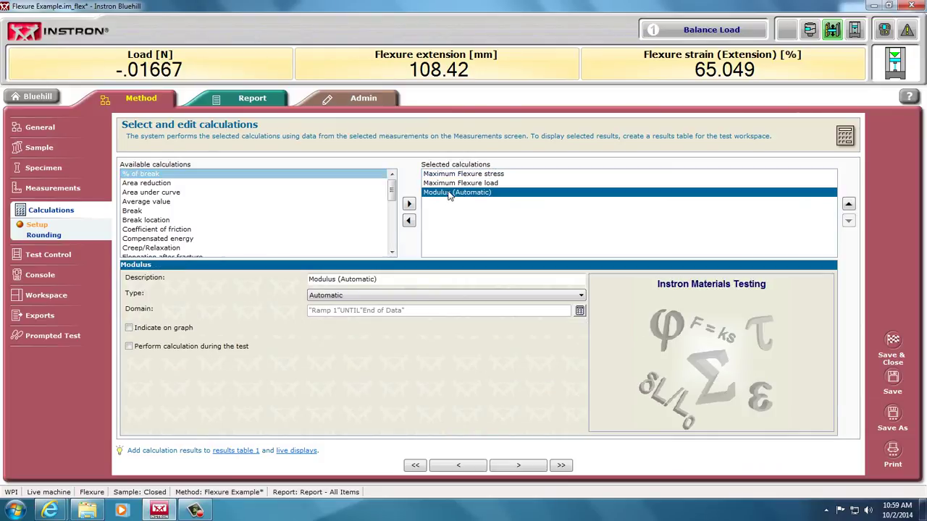
left_click(551, 296)
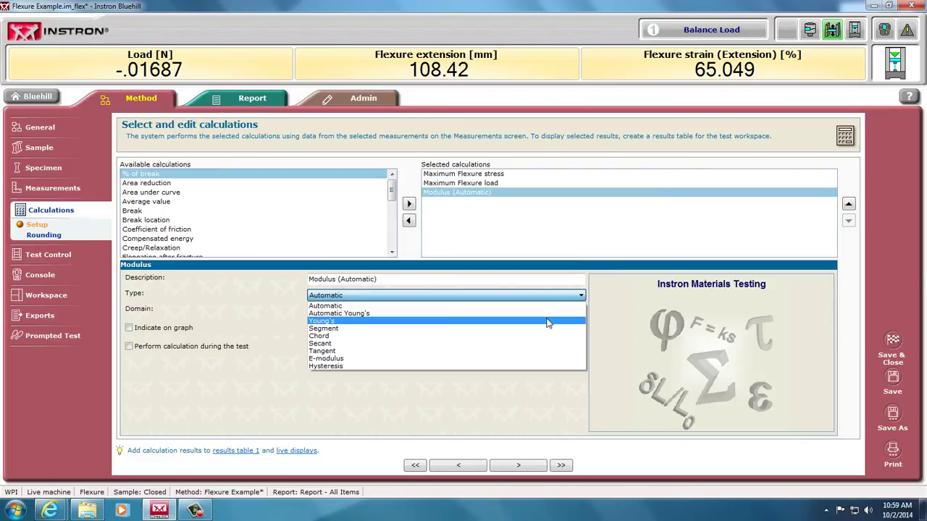
left_click(548, 322)
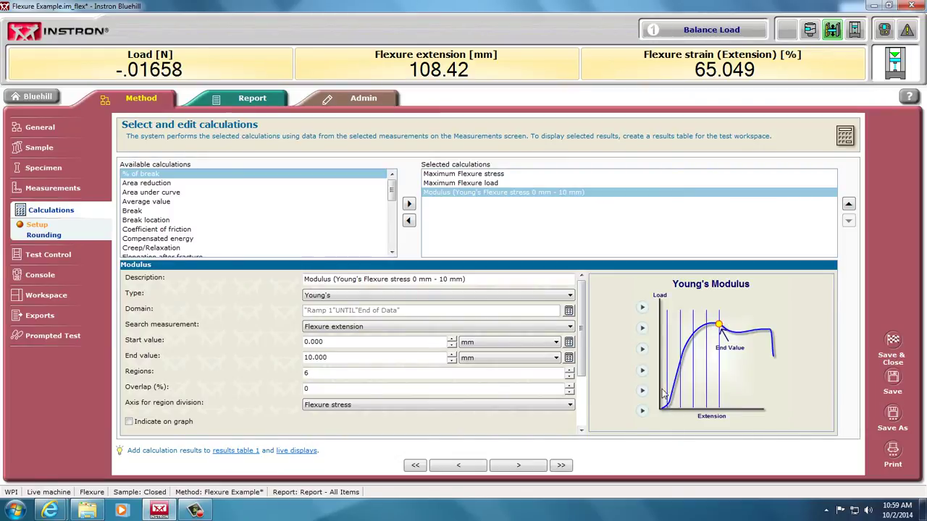
left_click(396, 297)
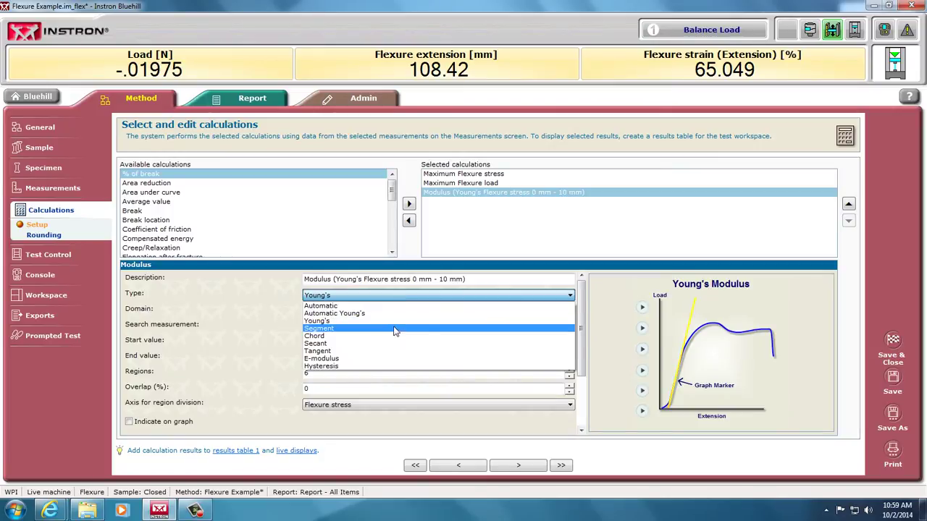
left_click(395, 329)
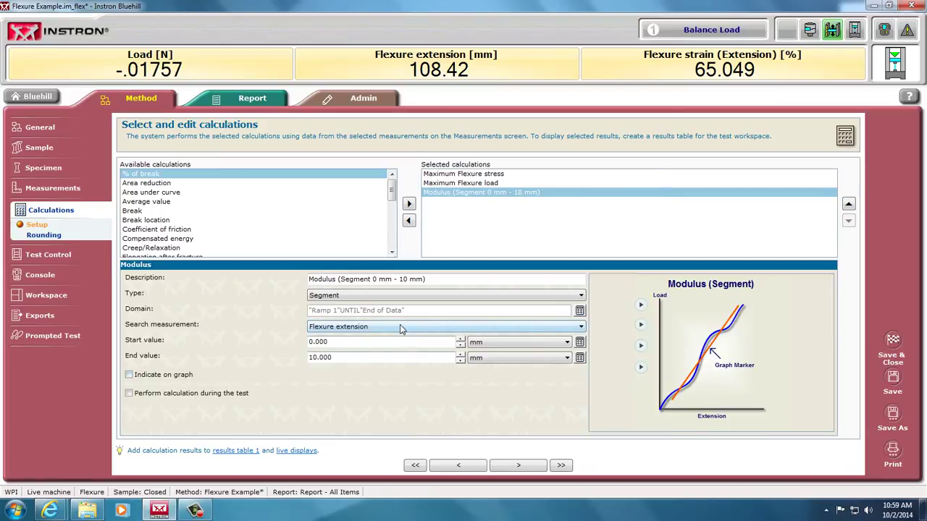
Step: Cycle the modulus type through Chord, Secant, Tangent and Hysteresis, then return it to Automatic
left_click(387, 296)
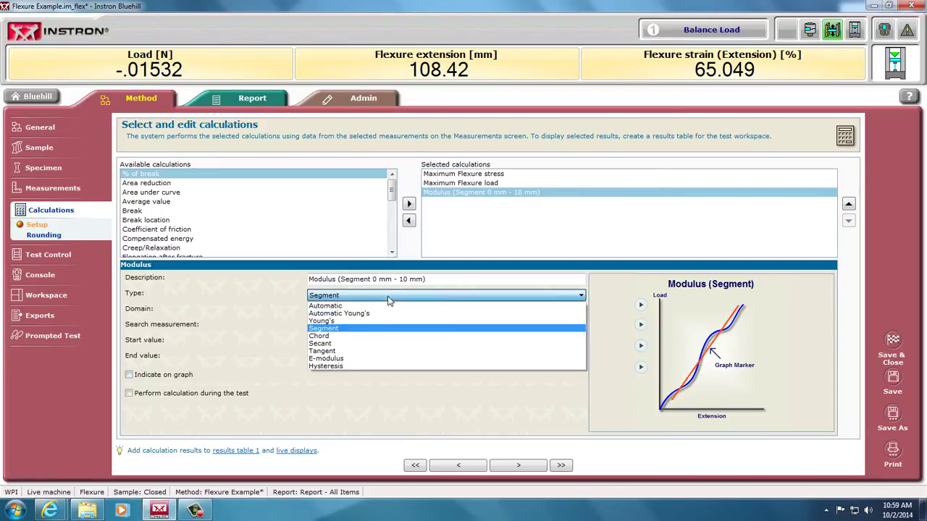
left_click(384, 337)
left_click(382, 296)
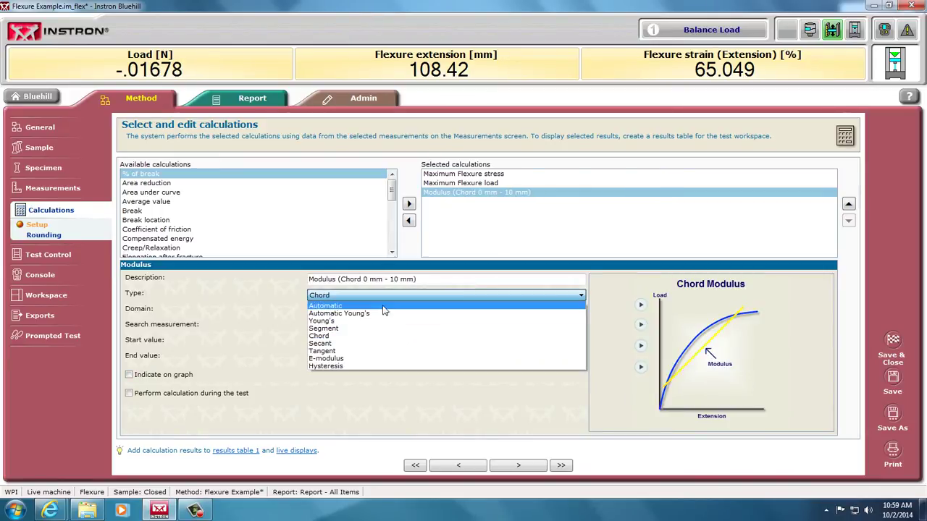
left_click(382, 343)
left_click(388, 295)
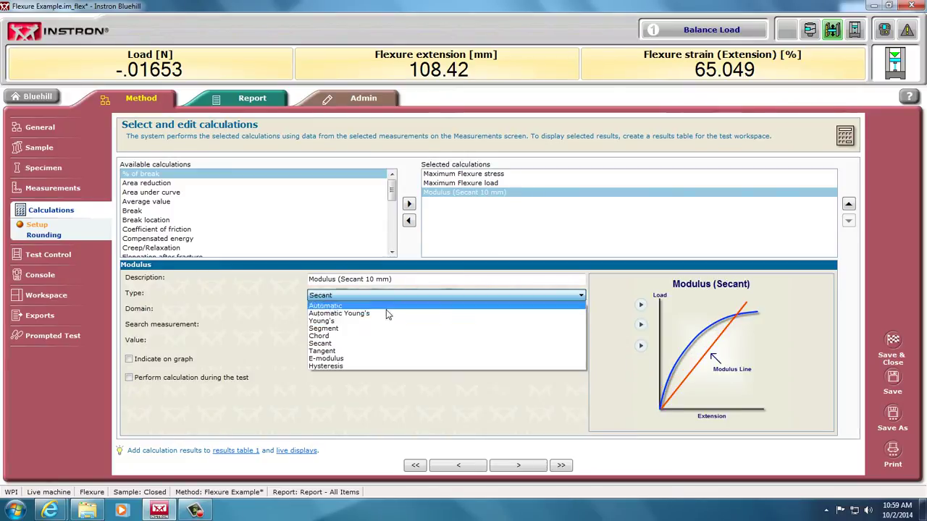
left_click(385, 351)
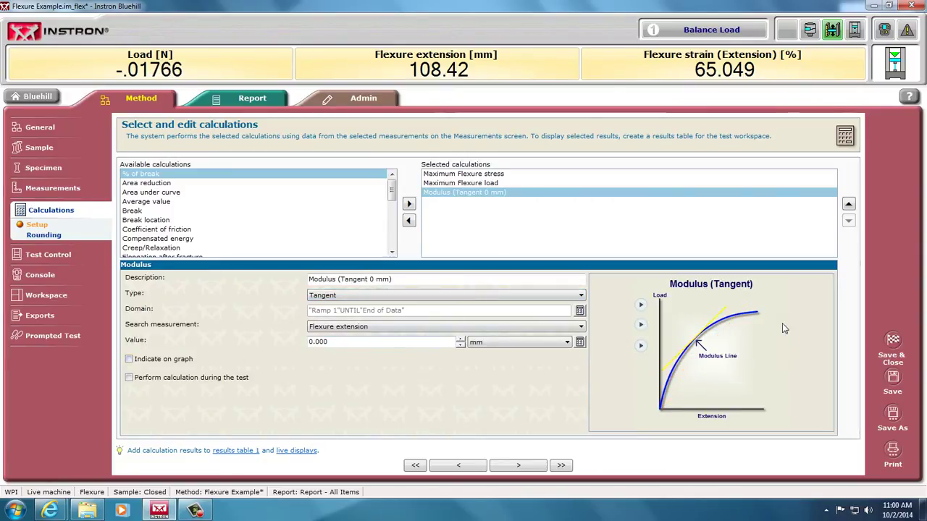
left_click(406, 297)
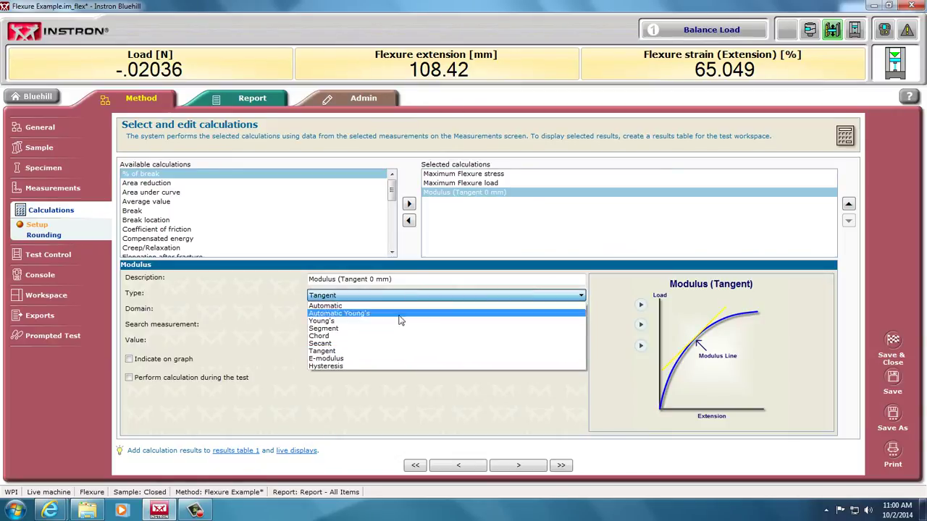
left_click(392, 366)
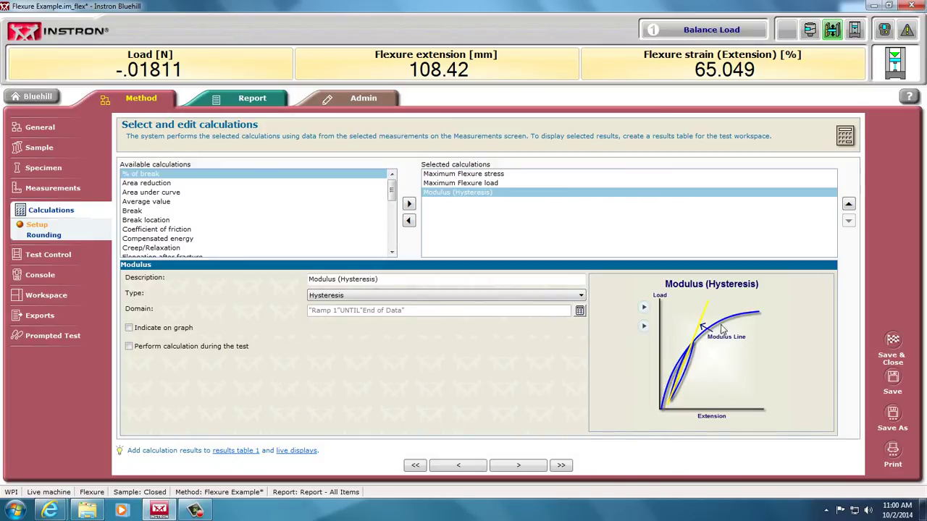
left_click(485, 296)
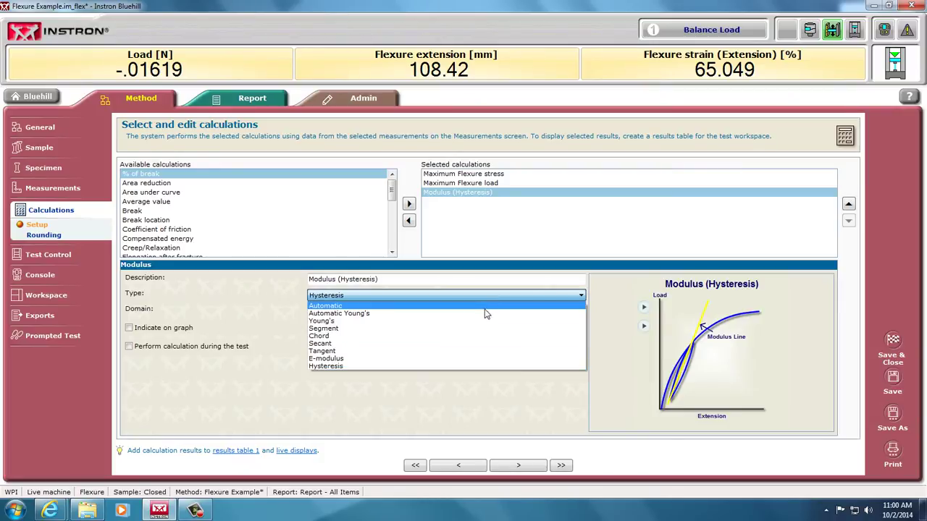
left_click(486, 307)
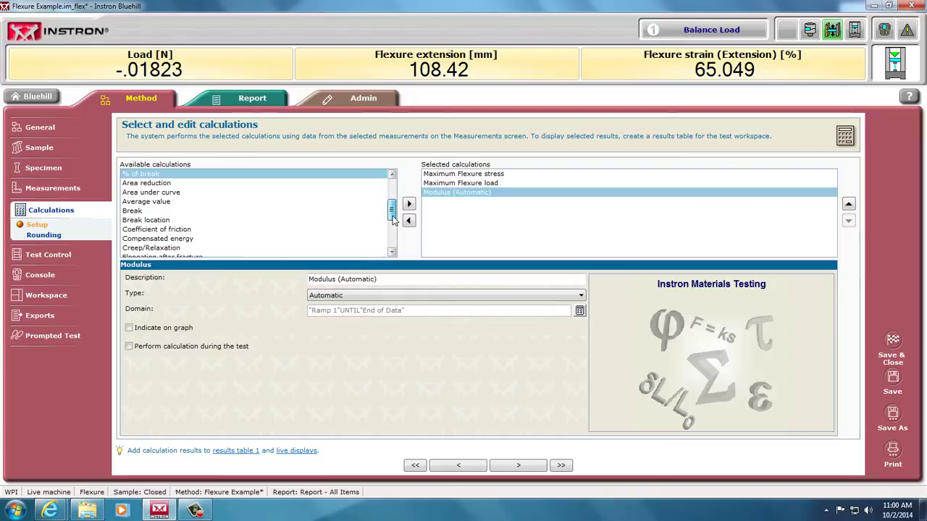
Step: Add the Slope calculation, plotting Extension on the X-axis against Load on the Y-axis
left_click(391, 220)
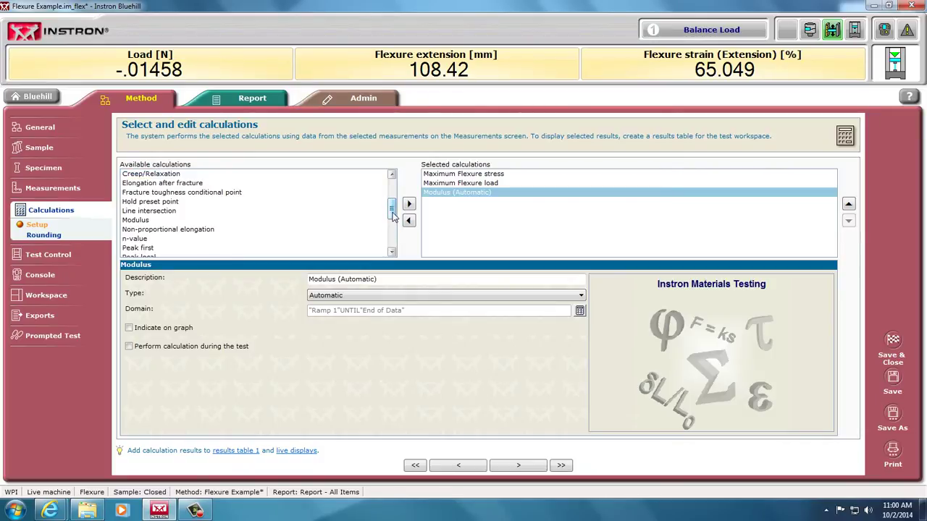
left_click(391, 223)
left_click(392, 246)
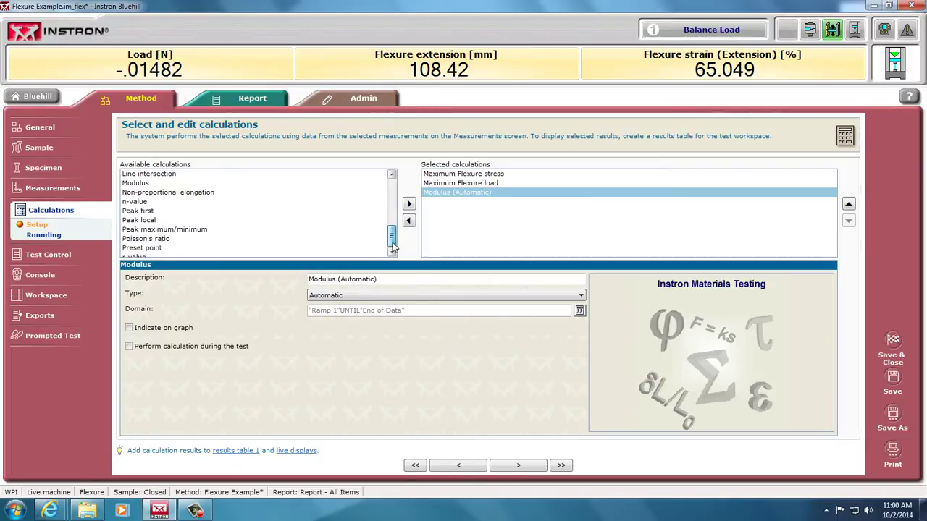
left_click(150, 212)
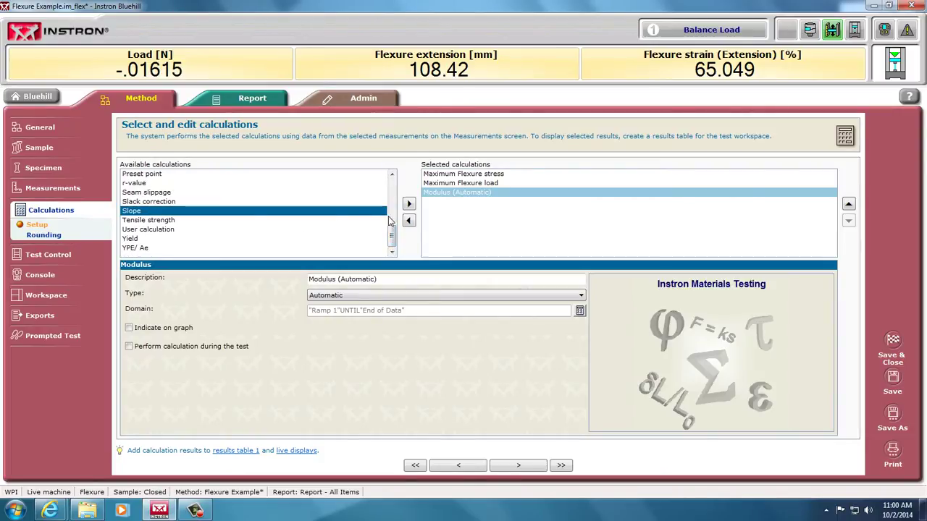
left_click(408, 203)
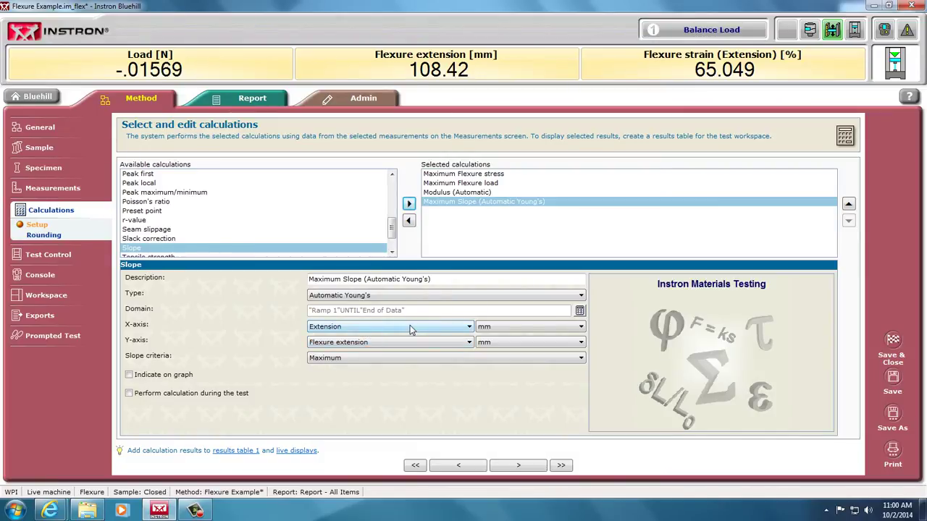
left_click(410, 346)
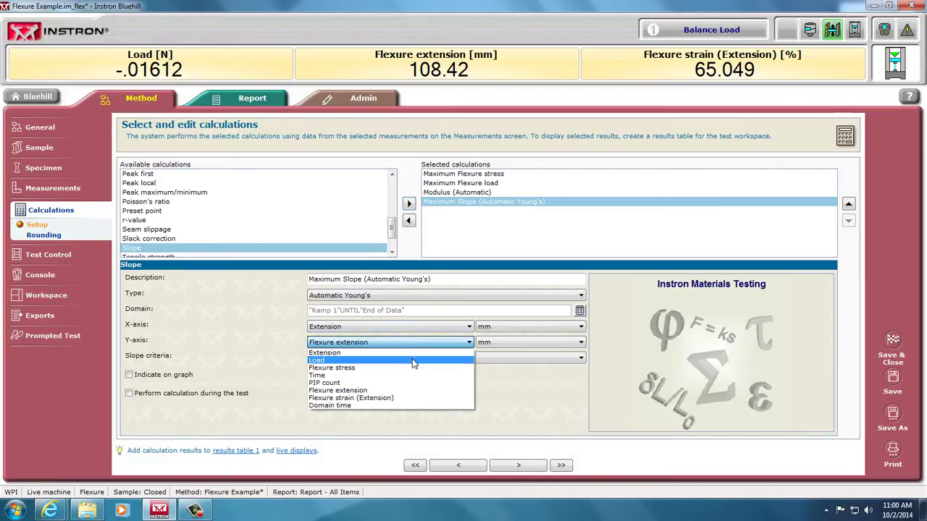
left_click(413, 363)
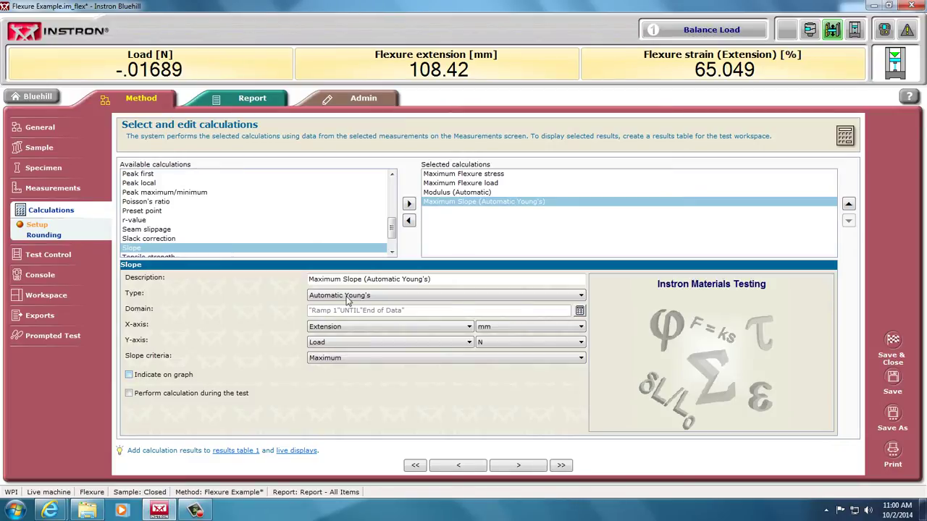
scroll(361, 245, "up", 8)
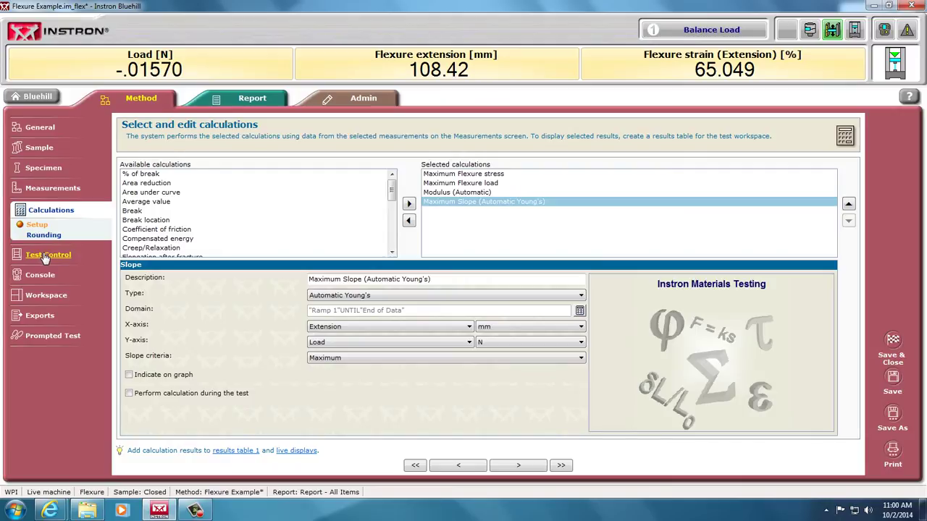
Step: Go through Test Control's flexure strain settings to the Pre-Test parameters
left_click(48, 255)
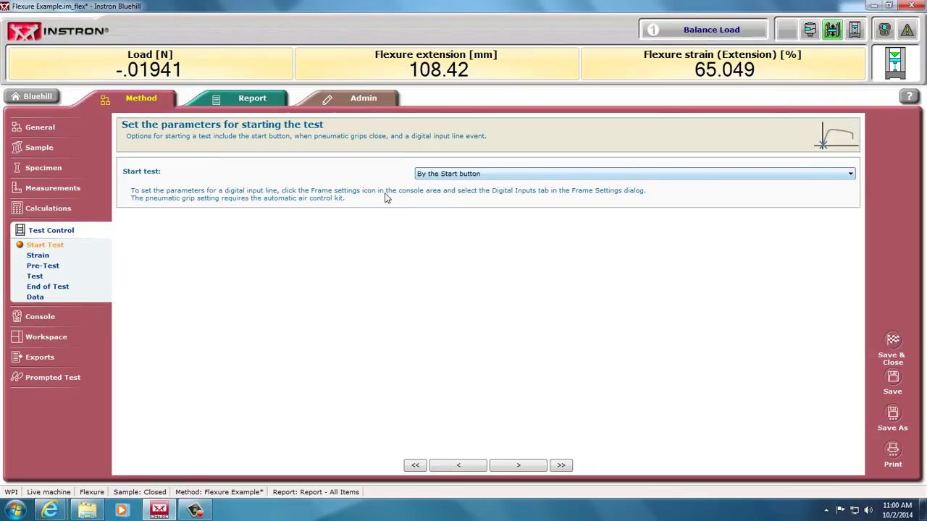
left_click(37, 256)
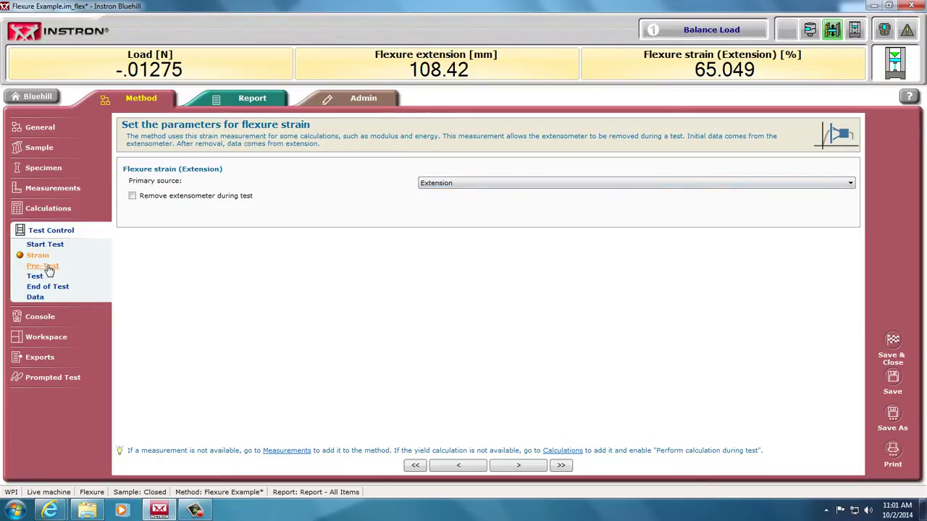
left_click(46, 270)
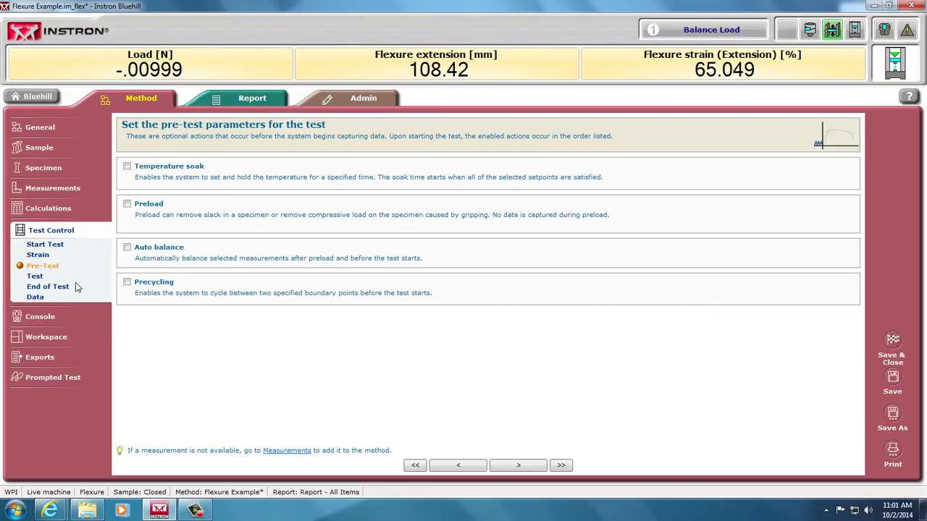
Step: Change Ramp 1's extension rate from 12.7 to 100 mm/min
left_click(34, 277)
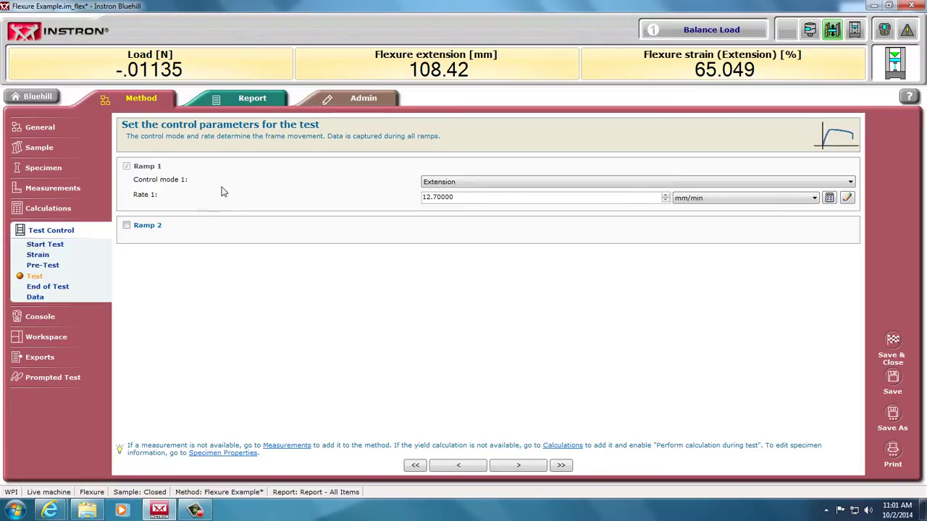
double_click(466, 196)
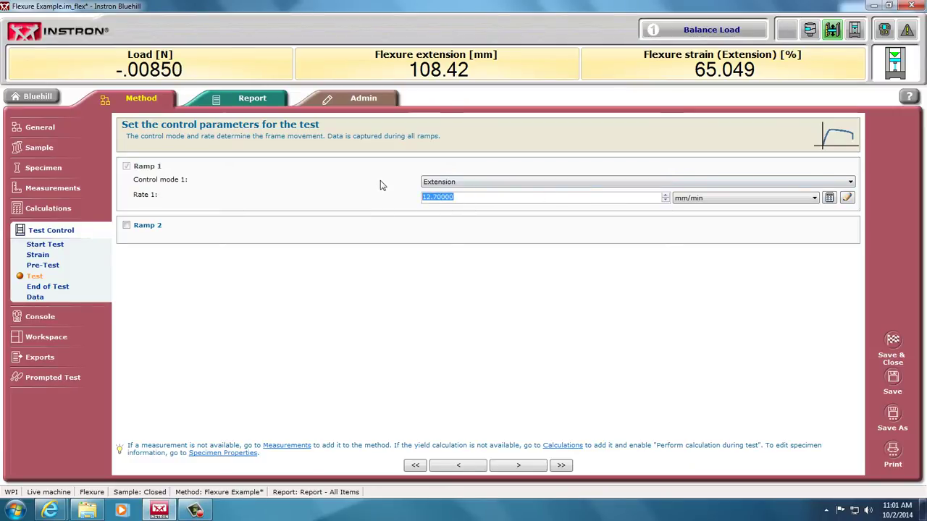
type("100")
key("Return")
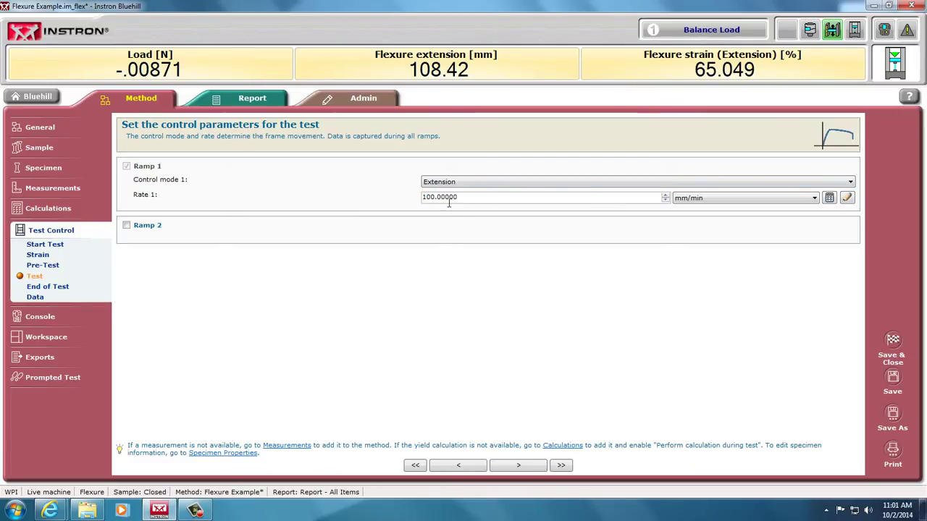
Step: Set end-of-test criteria to Rate of Load, plus a second criterion of Extension reaching 20 mm
left_click(63, 286)
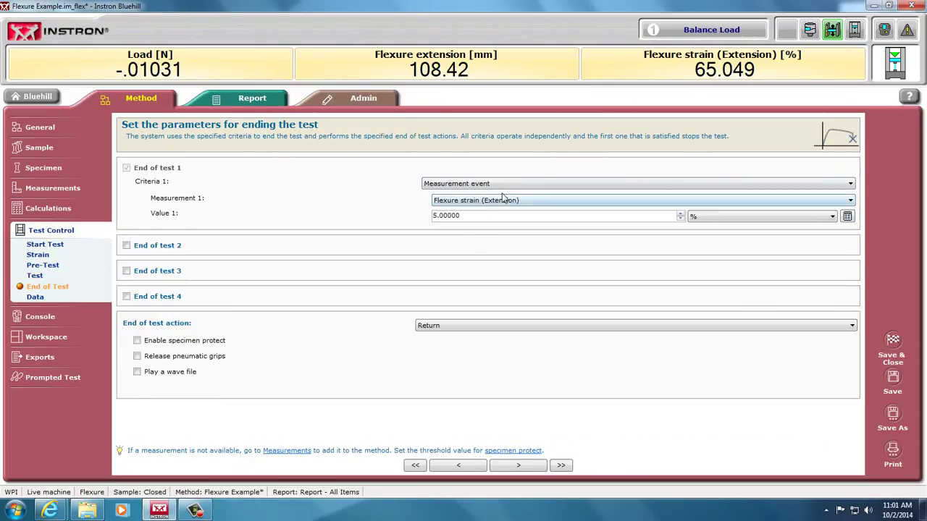
left_click(533, 203)
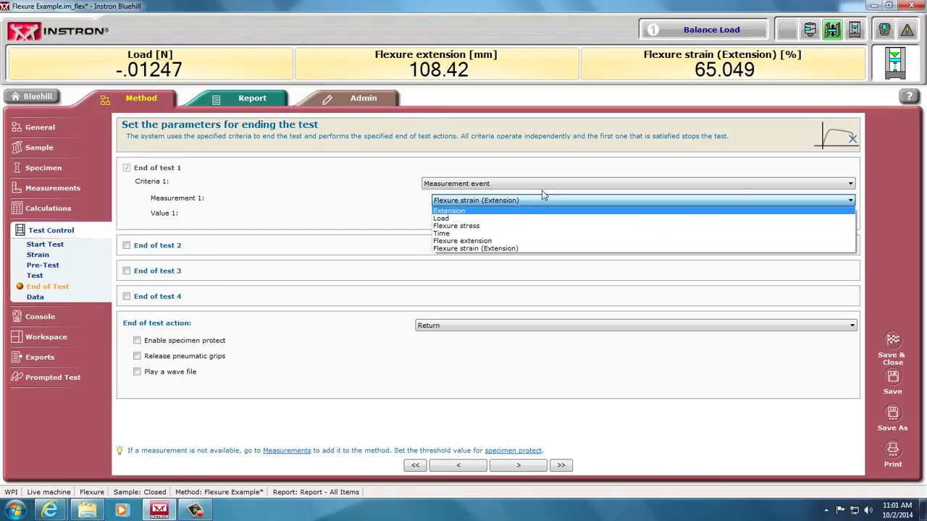
left_click(543, 193)
left_click(543, 185)
left_click(532, 193)
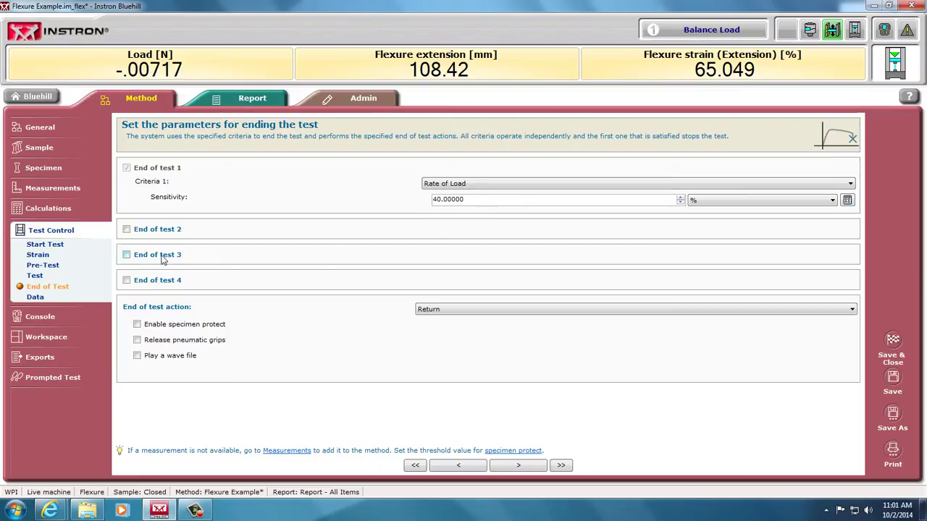
left_click(127, 230)
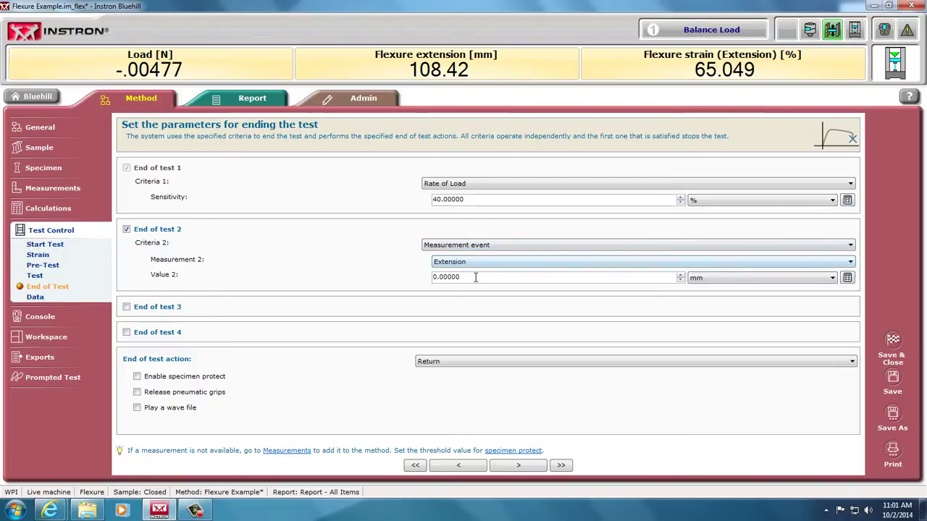
left_click_drag(461, 277, 417, 283)
type("20")
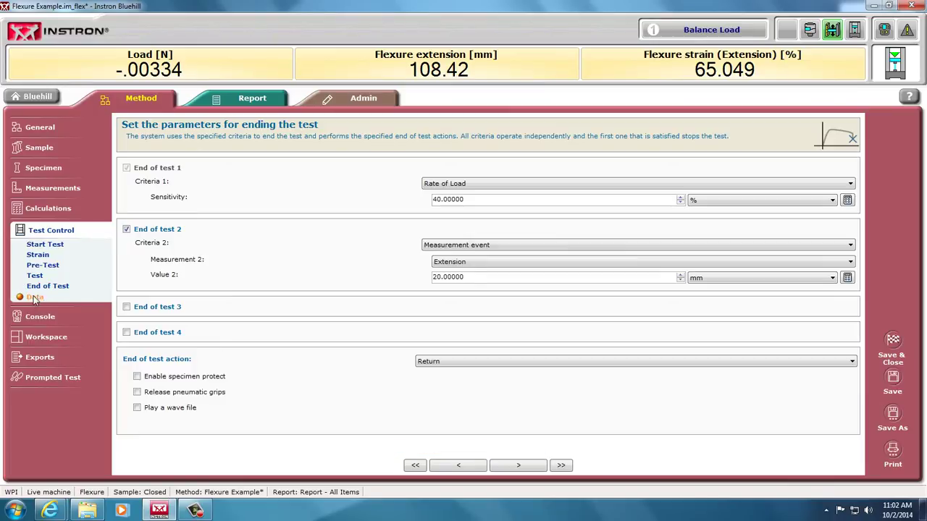
Step: Capture data every 100 ms of time, with a second criterion of every 5 N of load
left_click(35, 298)
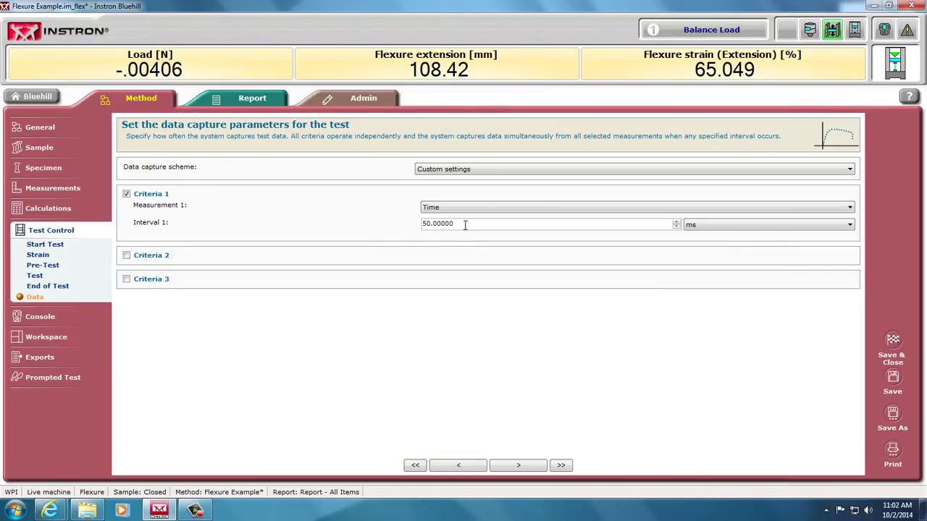
left_click_drag(465, 224, 380, 224)
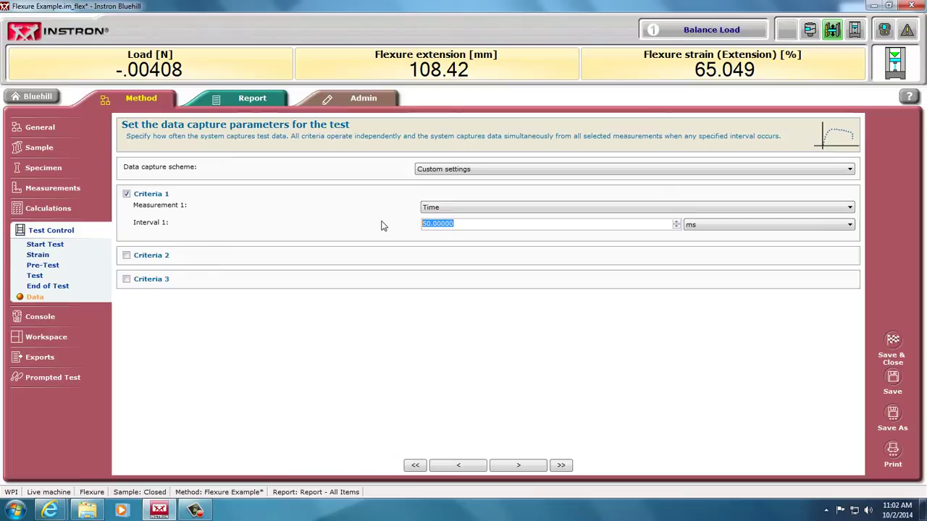
type("100")
key("Tab")
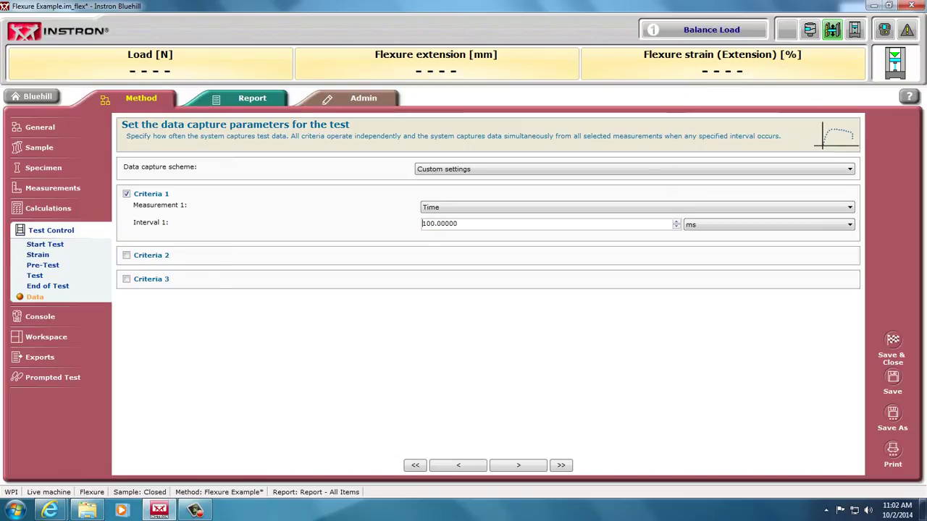
left_click(128, 256)
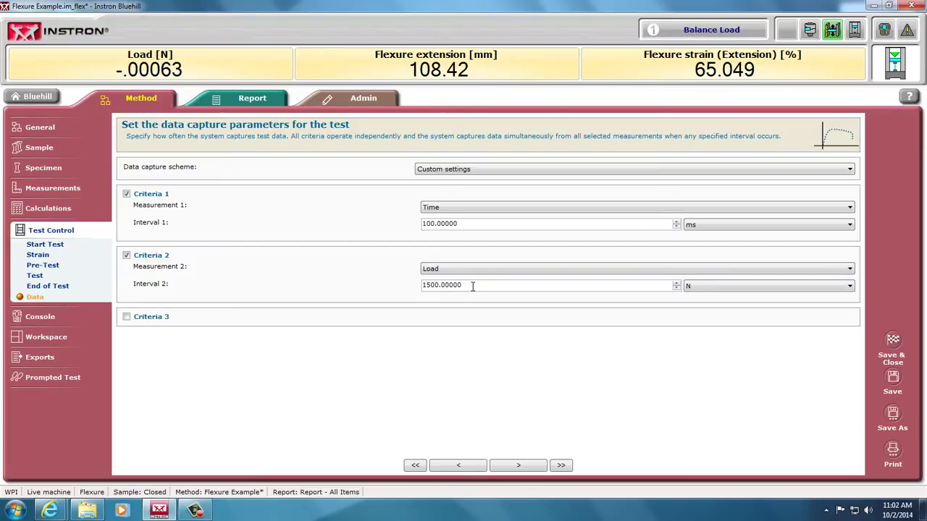
left_click_drag(471, 288, 411, 286)
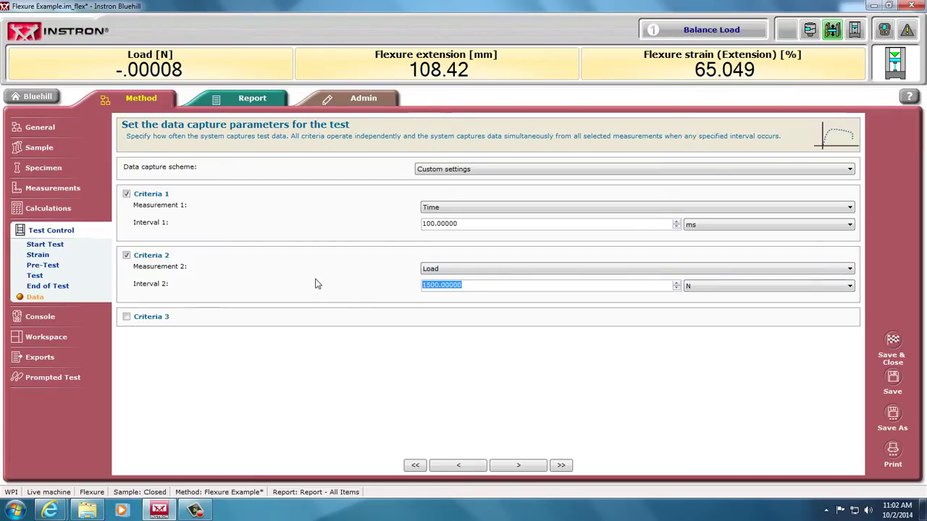
type("5")
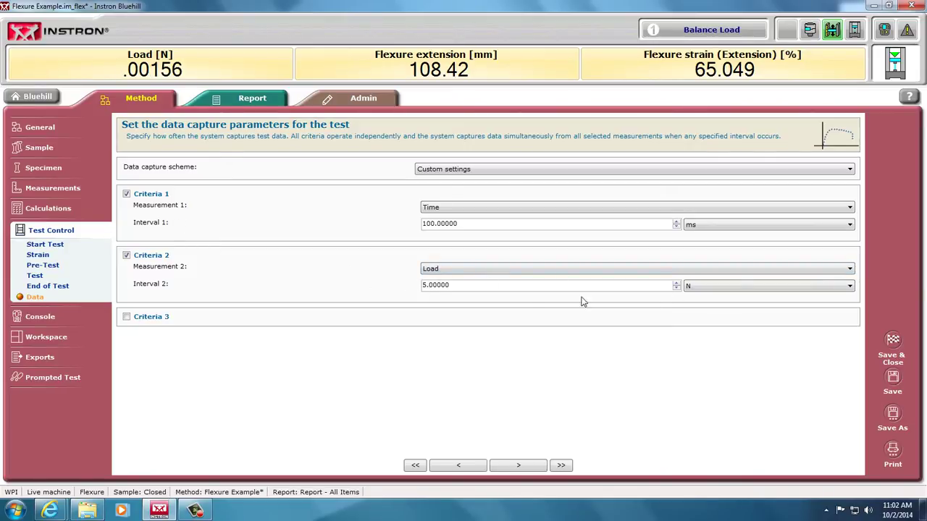
Step: Remove Flexure extension from the console displays and add Extension, moved to second, and Flexure stress
left_click(42, 317)
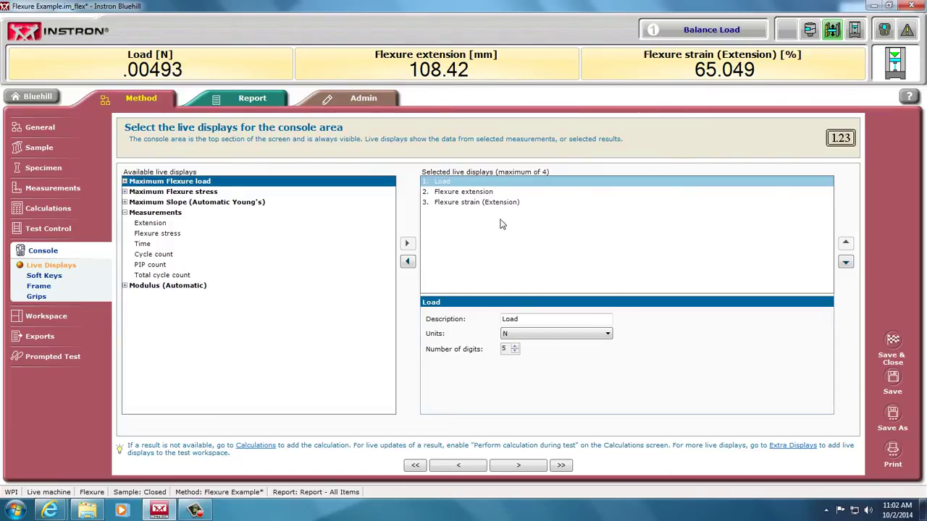
left_click(455, 193)
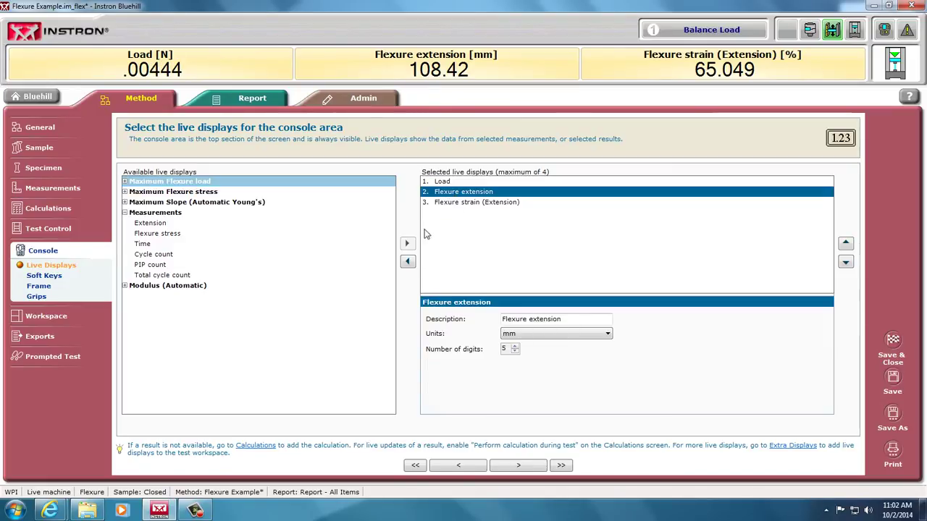
left_click(407, 261)
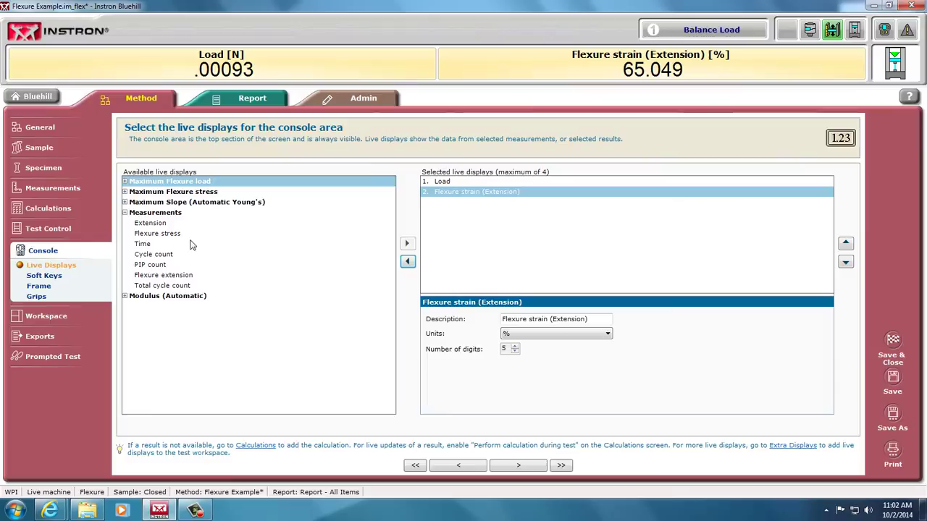
left_click(181, 223)
left_click(407, 243)
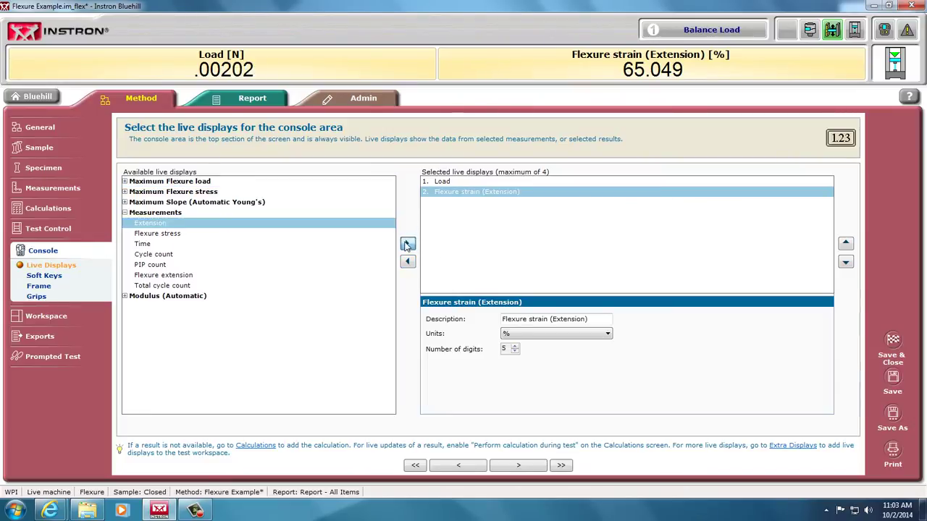
left_click(846, 244)
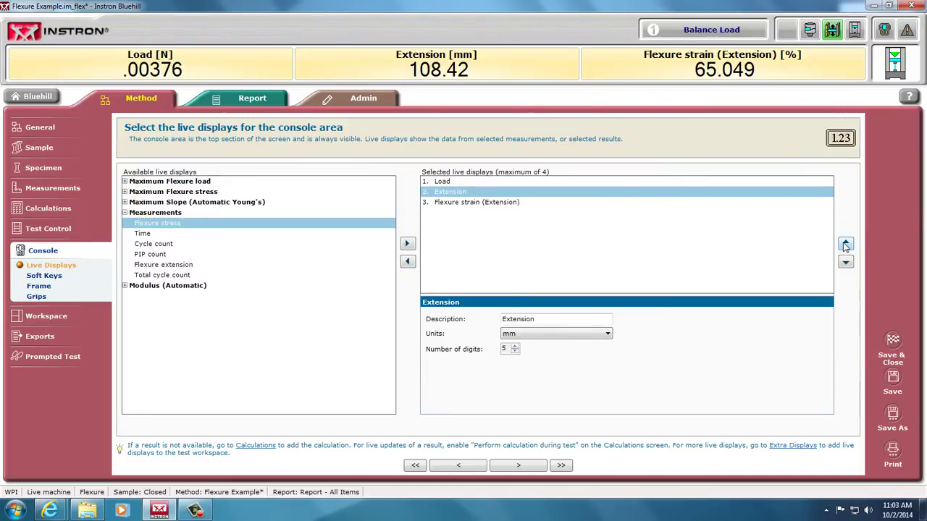
left_click(460, 203)
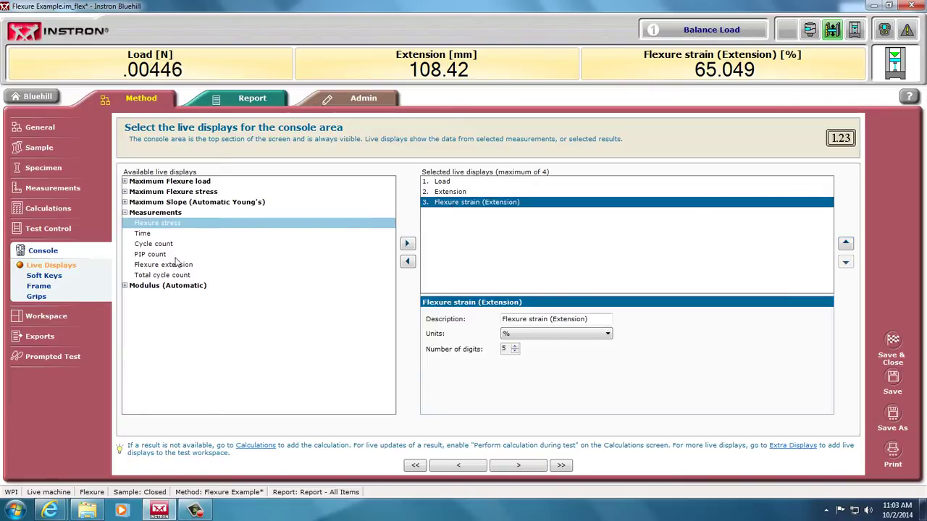
left_click(407, 243)
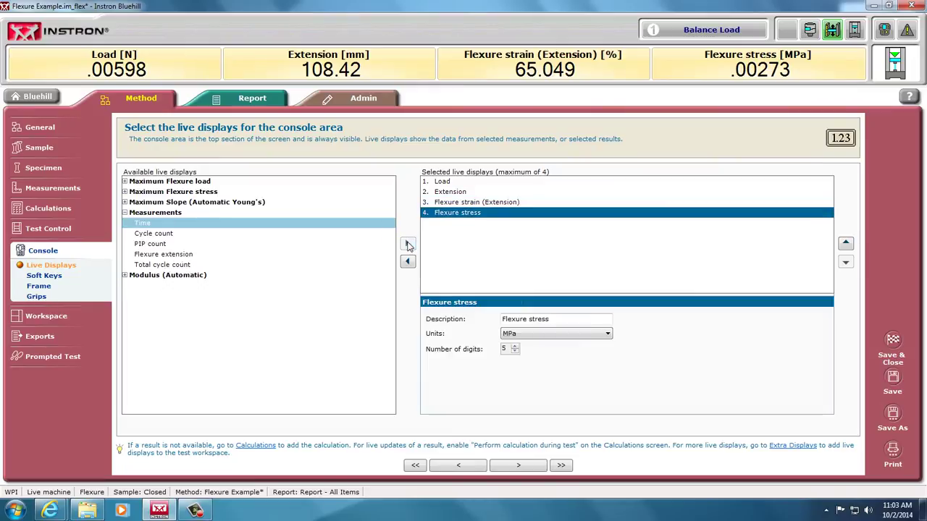
Step: Set the Flexure stress, Flexure strain, Extension and Load readouts to 4 digits
left_click(515, 351)
left_click(451, 205)
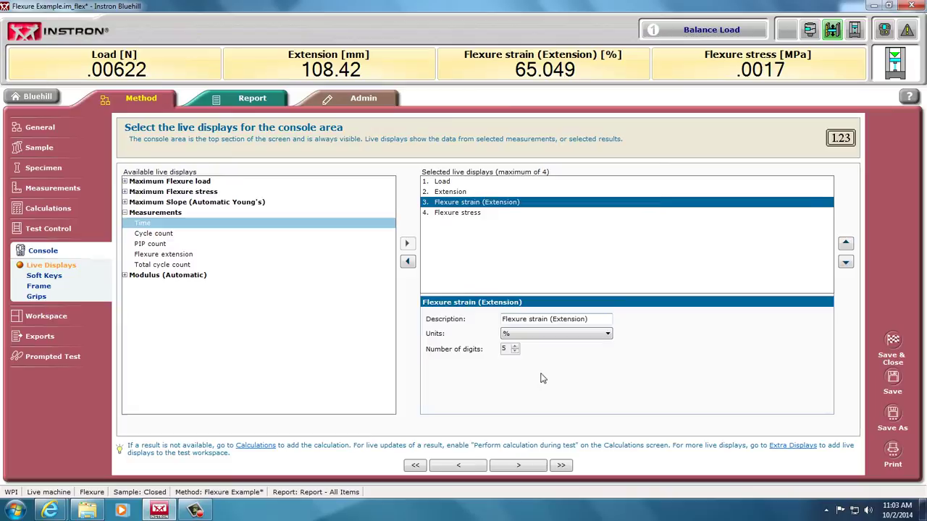
left_click(514, 352)
left_click(467, 194)
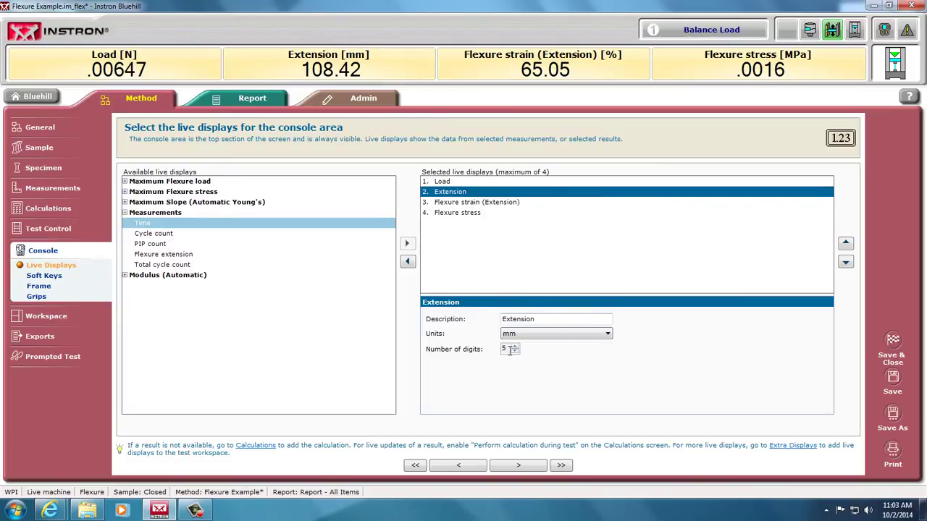
left_click(515, 352)
left_click(443, 182)
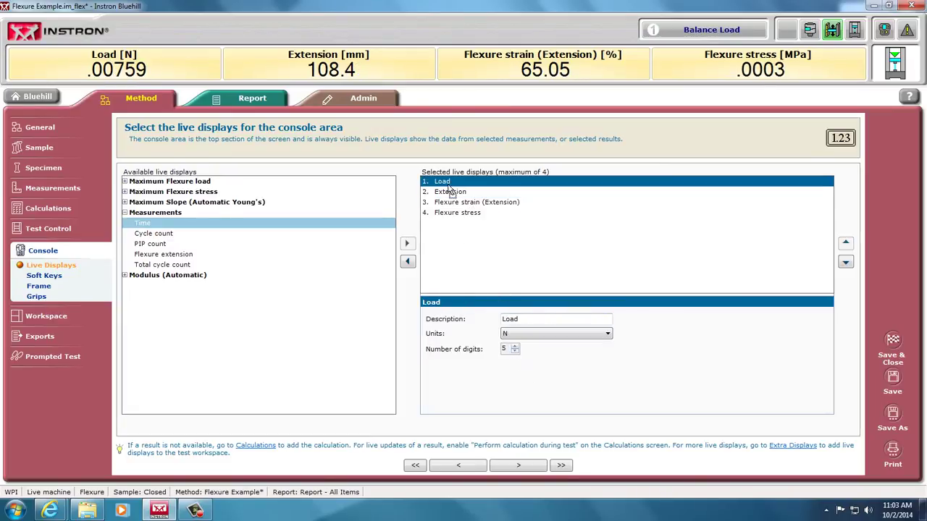
left_click(515, 352)
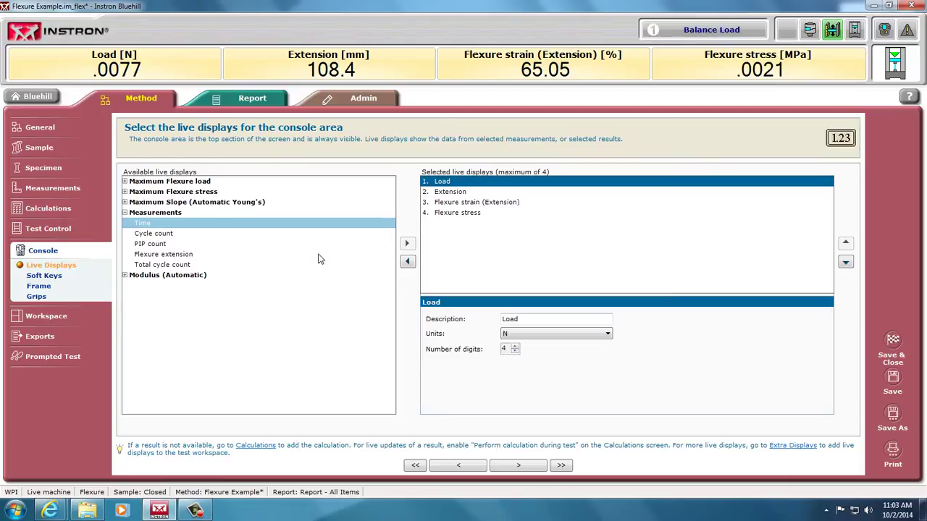
Step: Add Zero extension as a second console soft key
left_click(45, 276)
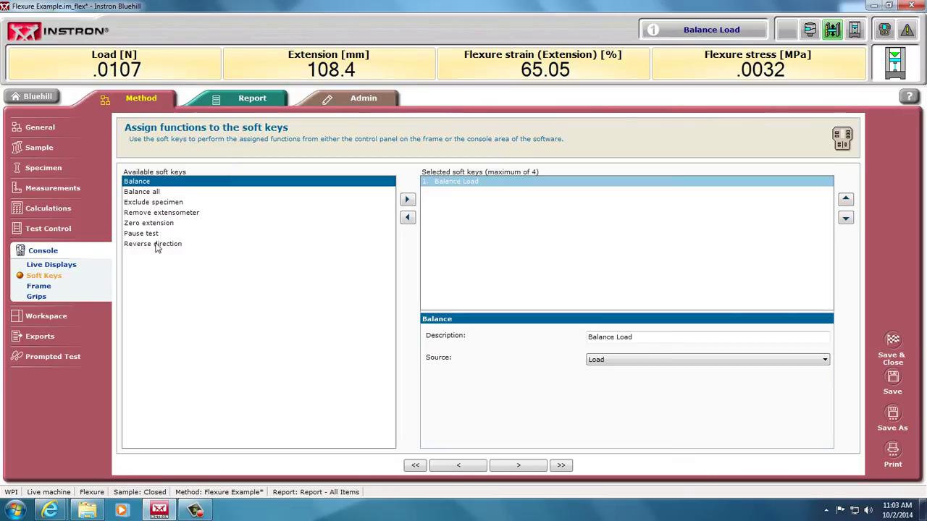
left_click(156, 224)
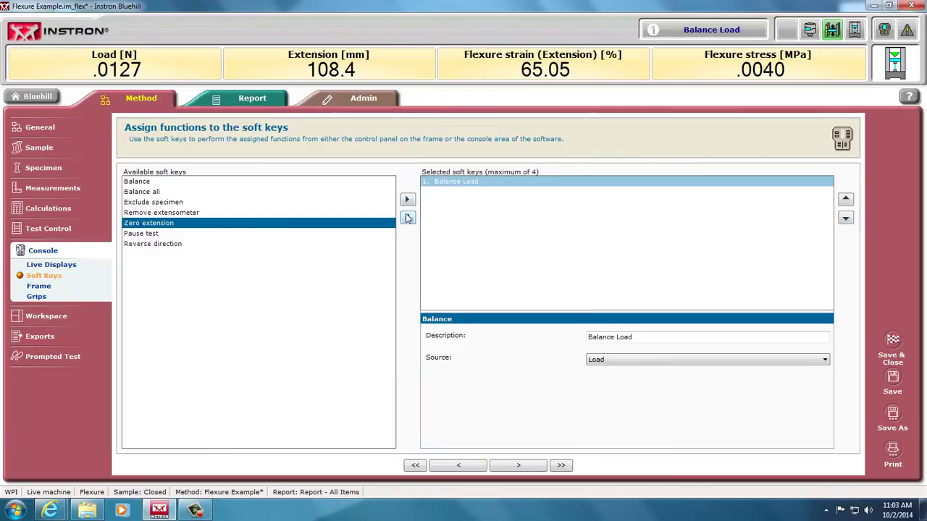
left_click(406, 199)
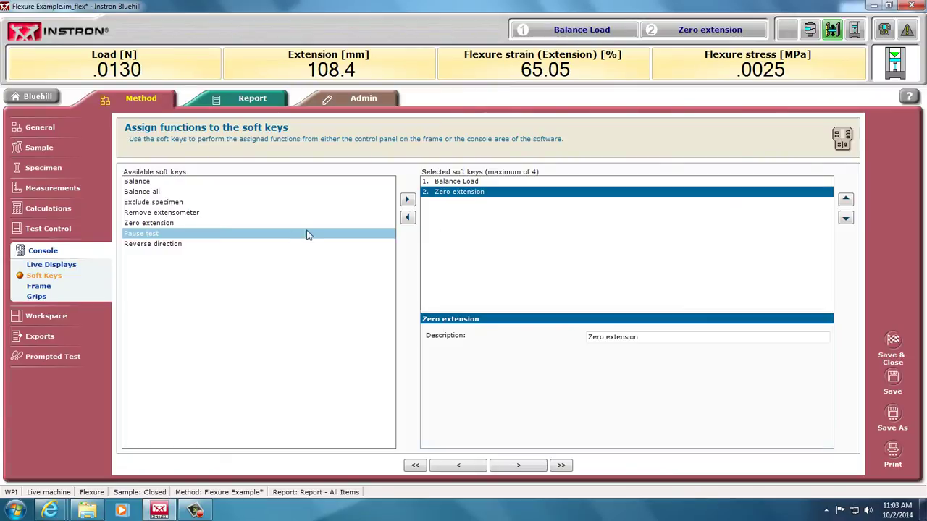
Step: Review the frame and grip control settings, then go to the workspace Operator Inputs page
left_click(37, 288)
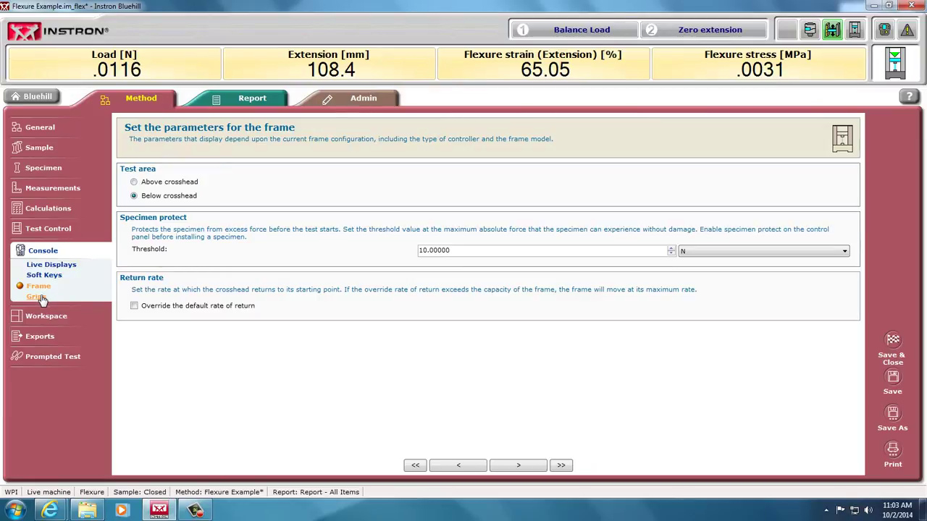
left_click(41, 297)
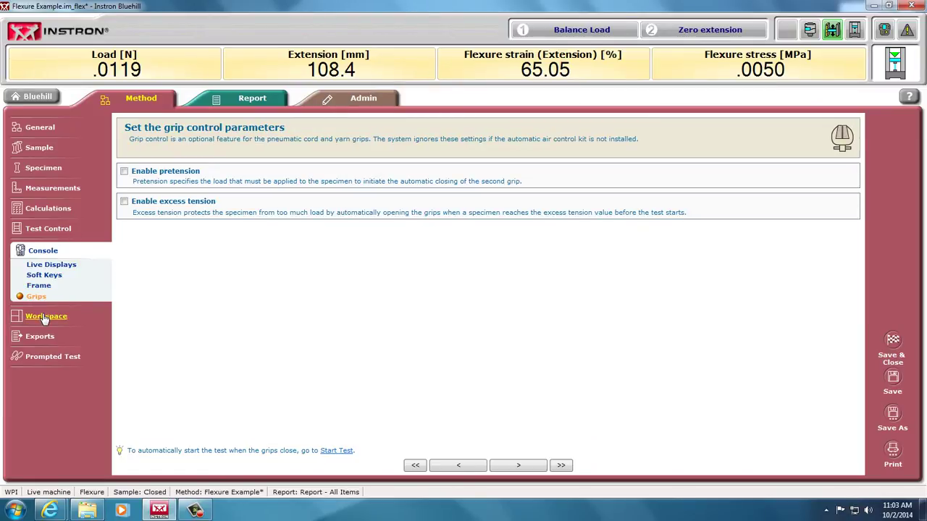
left_click(47, 316)
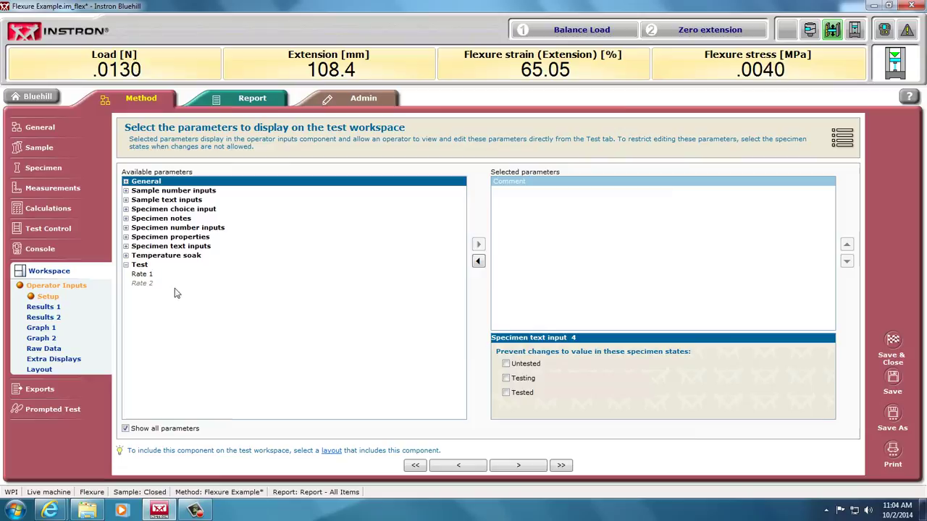
Step: Choose the two-graphs-plus-table workspace layout and bring up Results table 1's column list
left_click(40, 370)
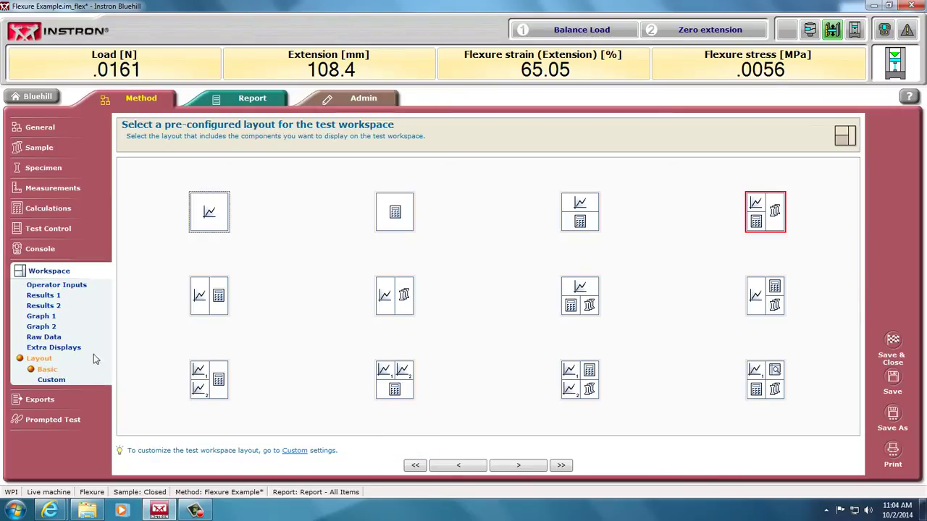
left_click(204, 376)
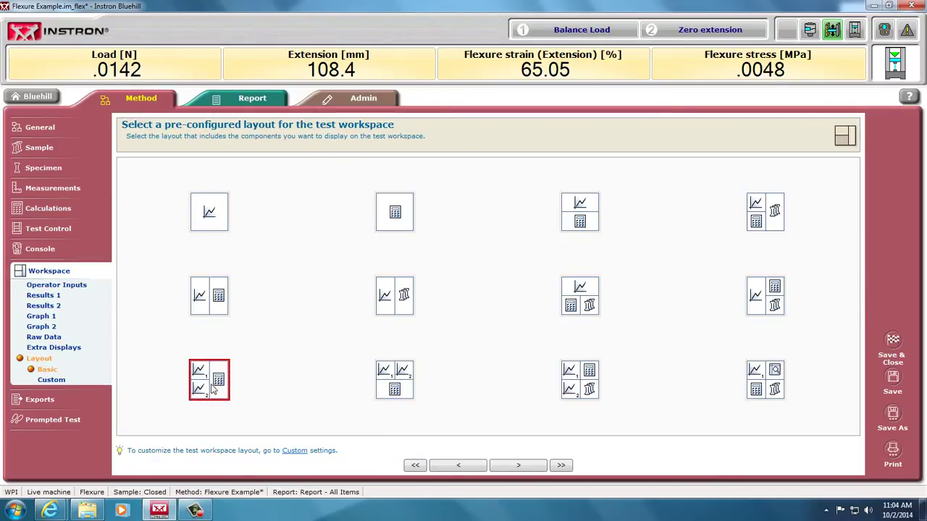
left_click(45, 296)
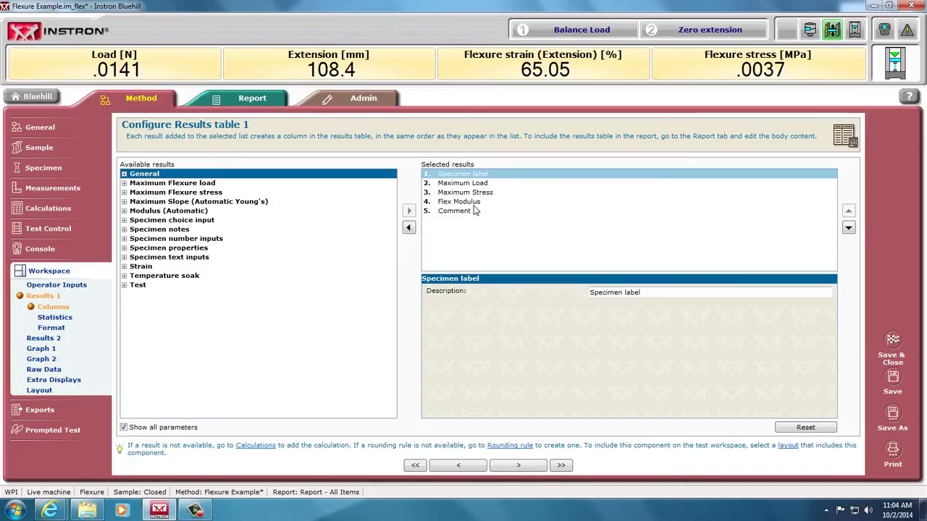
Step: Add Maximum Slope (Automatic Young's) to Results table 1, placed just above Comment
left_click(475, 205)
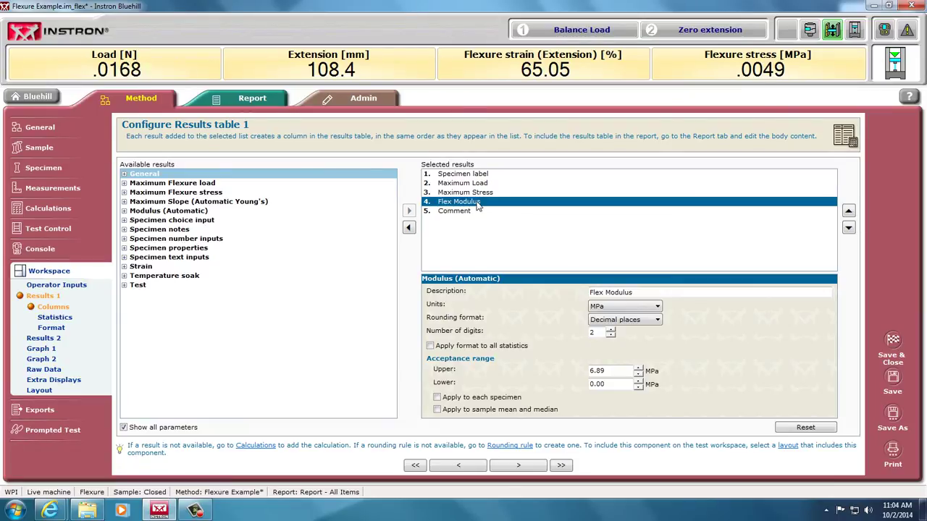
left_click(458, 212)
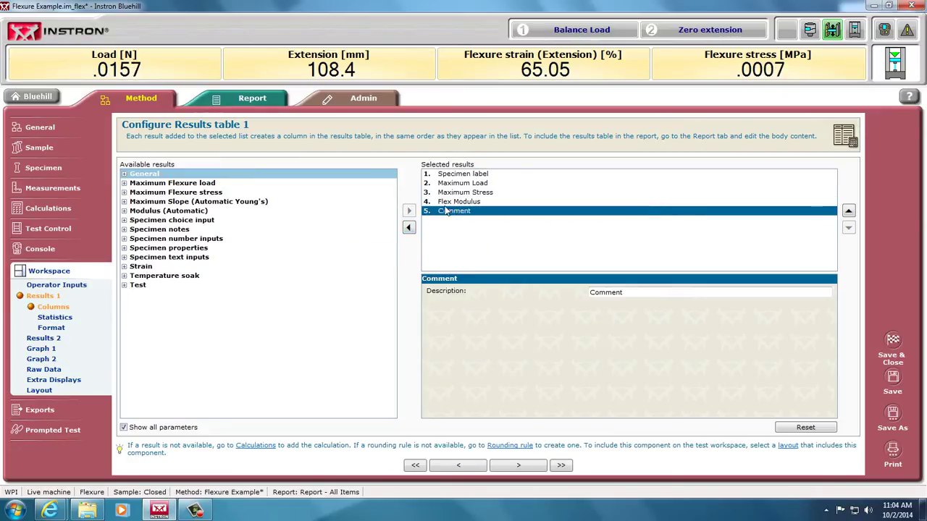
left_click(123, 202)
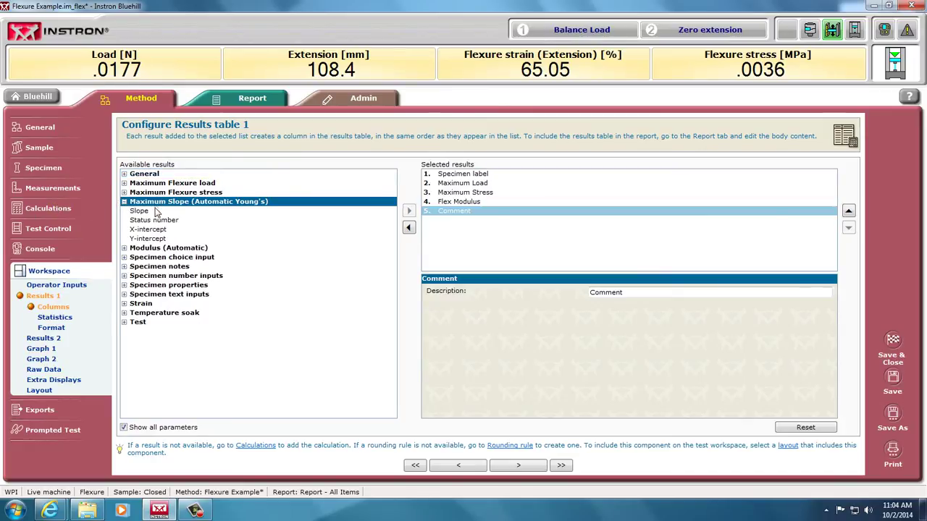
left_click(409, 228)
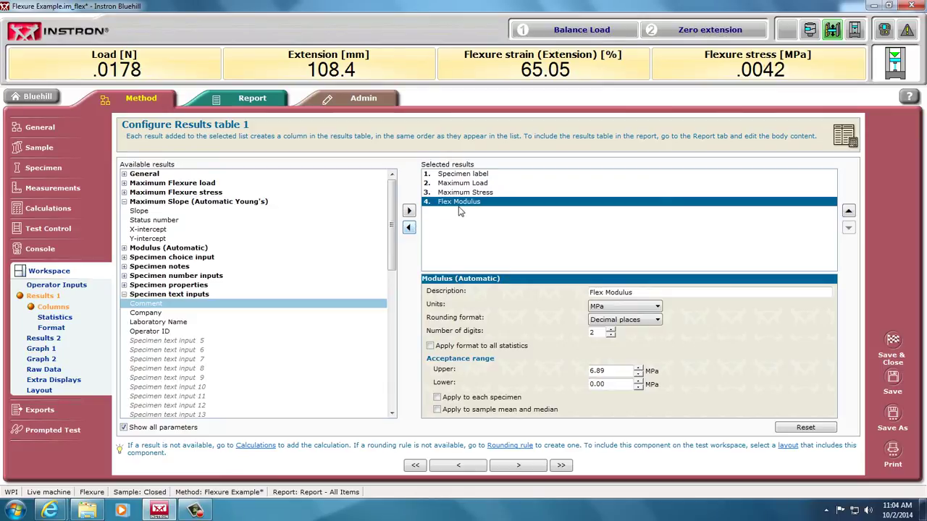
left_click(408, 211)
left_click(173, 202)
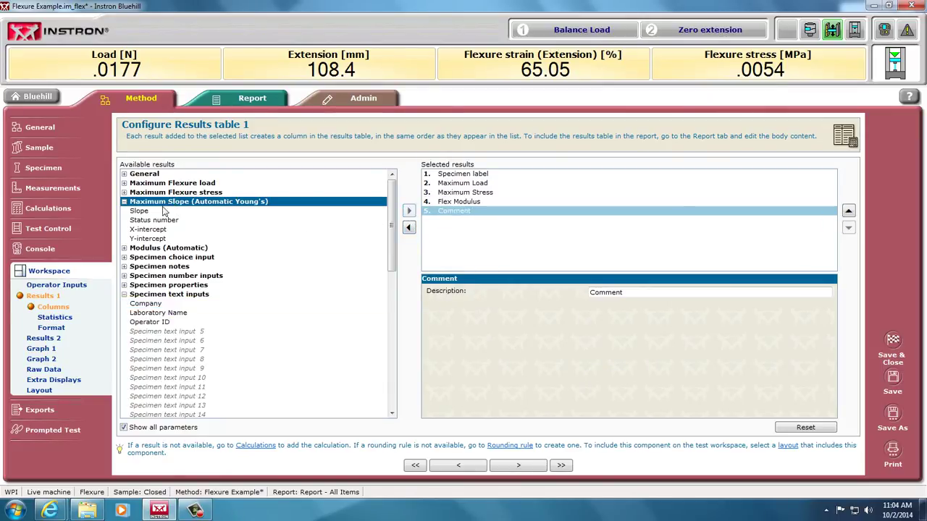
left_click(155, 211)
left_click(408, 211)
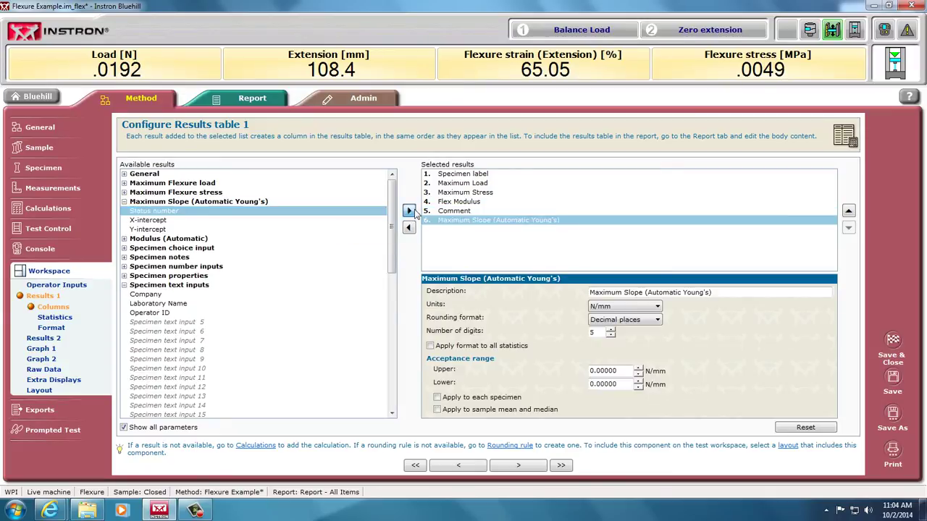
left_click(849, 211)
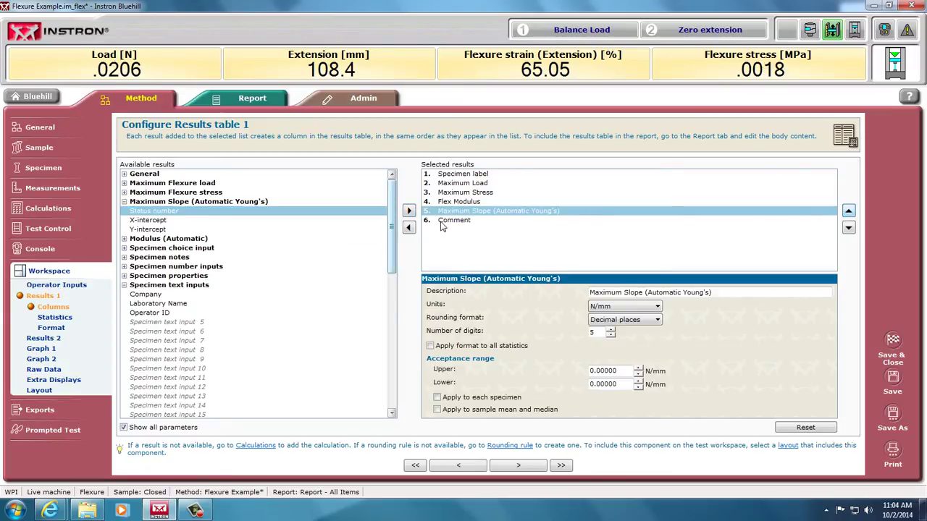
Step: Set Maximum Slope to 3 decimal places and review the Maximum Load, Maximum Stress and Flex Modulus columns
left_click(610, 335)
left_click(610, 336)
left_click(450, 183)
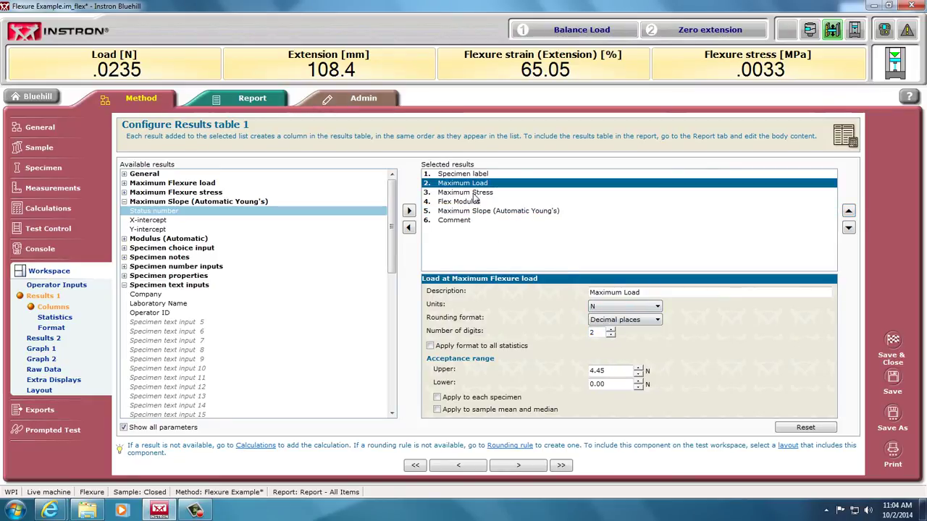
left_click(472, 193)
left_click(475, 202)
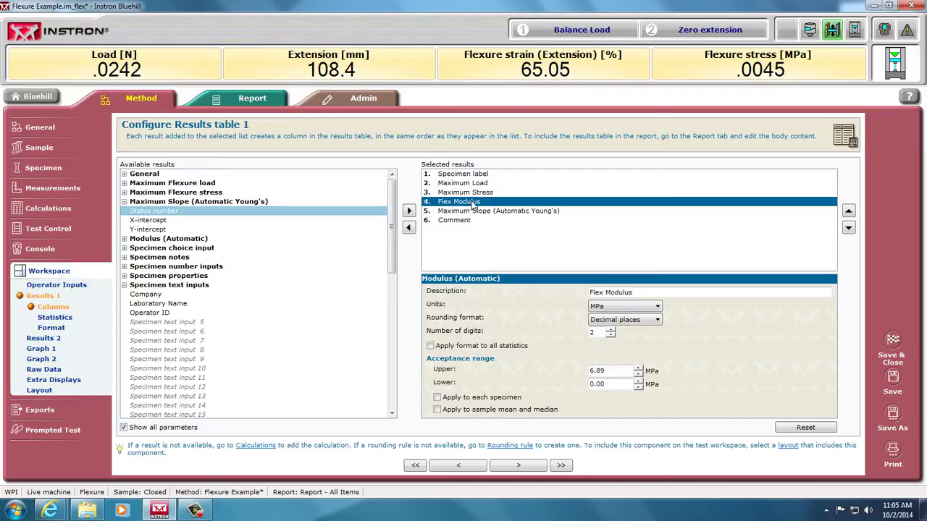
left_click(476, 212)
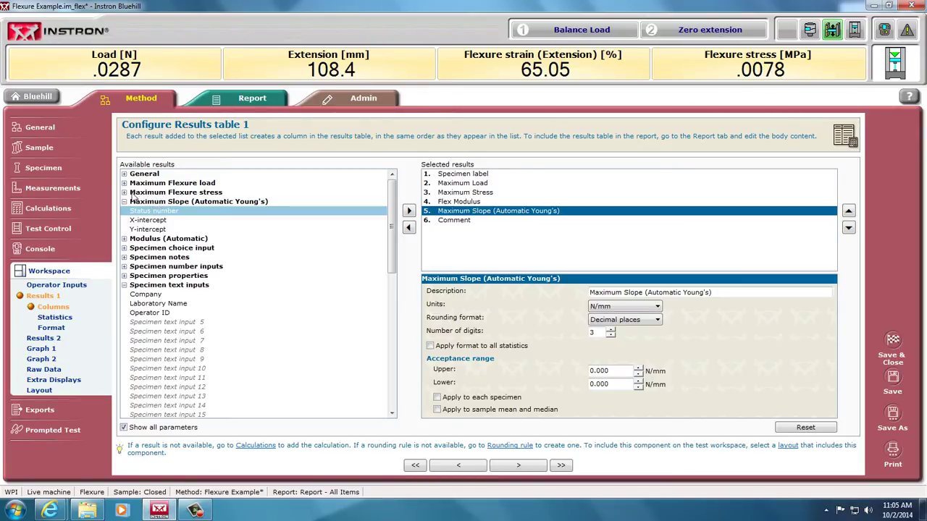
Step: Add Flexure strain (Extension) at Maximum Flexure stress and move it up to the fourth column
left_click(124, 192)
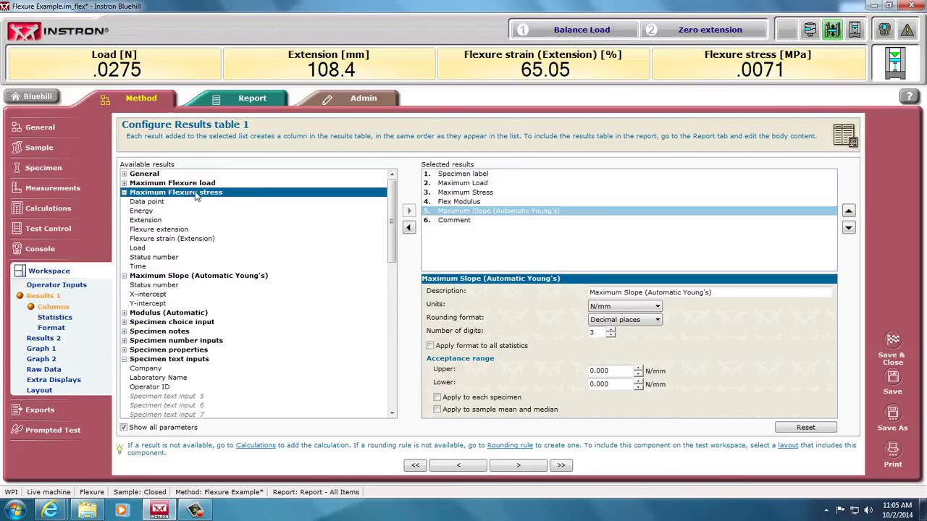
left_click(170, 240)
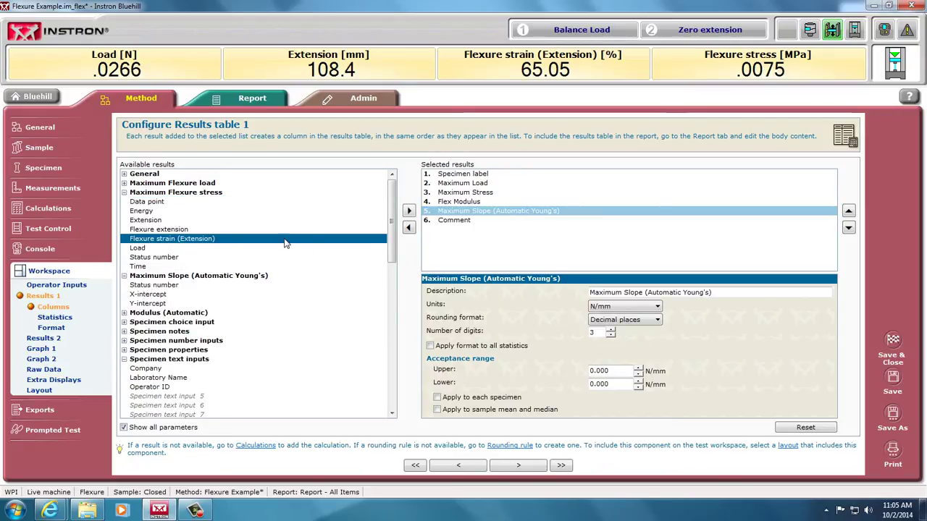
left_click(407, 211)
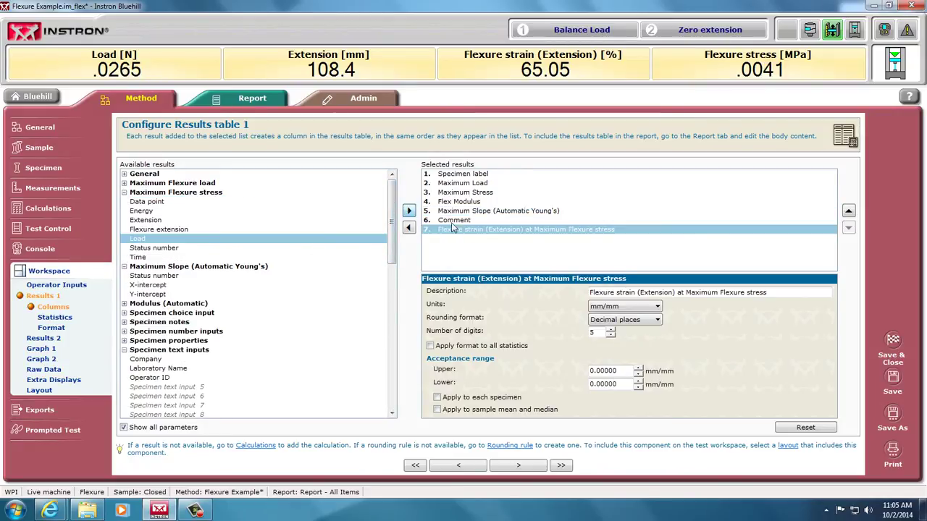
left_click(848, 212)
left_click(848, 212)
left_click(849, 212)
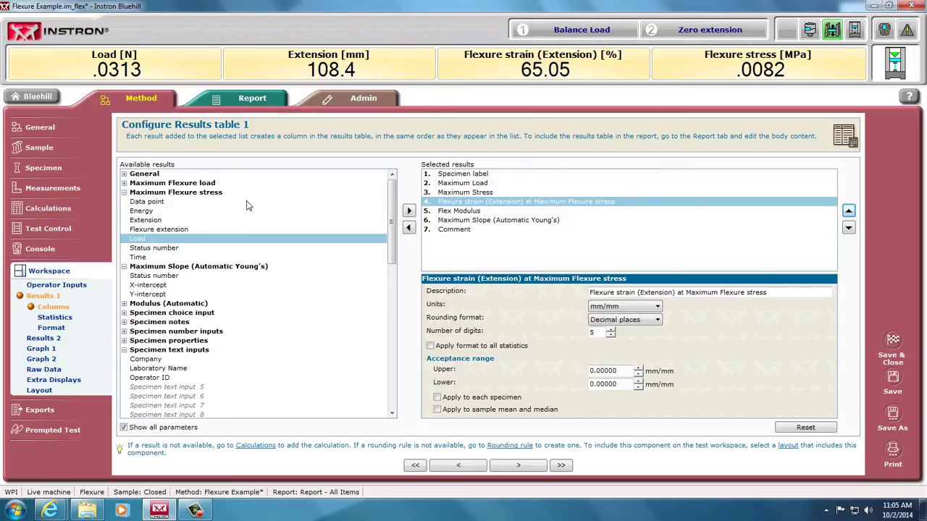
Step: Review Results table 1's statistics settings and Graph 1's type and format page
left_click(54, 317)
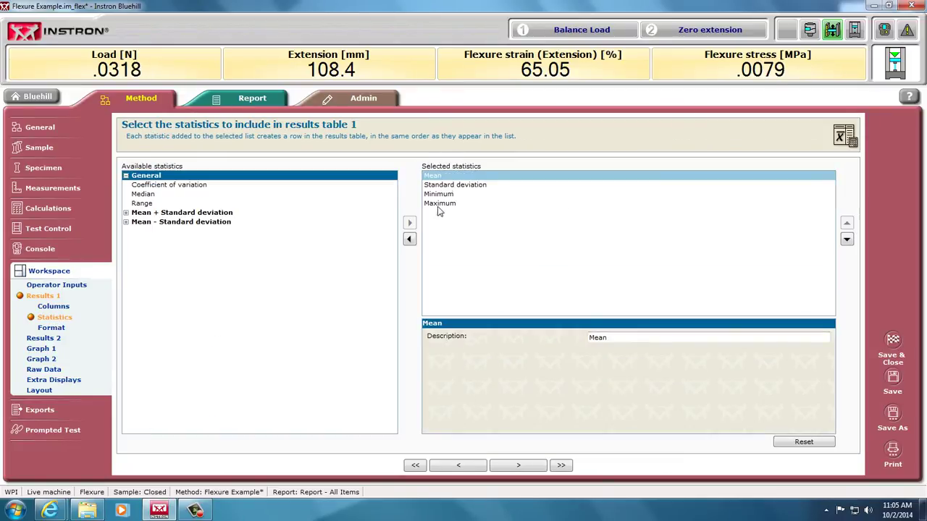
left_click(50, 349)
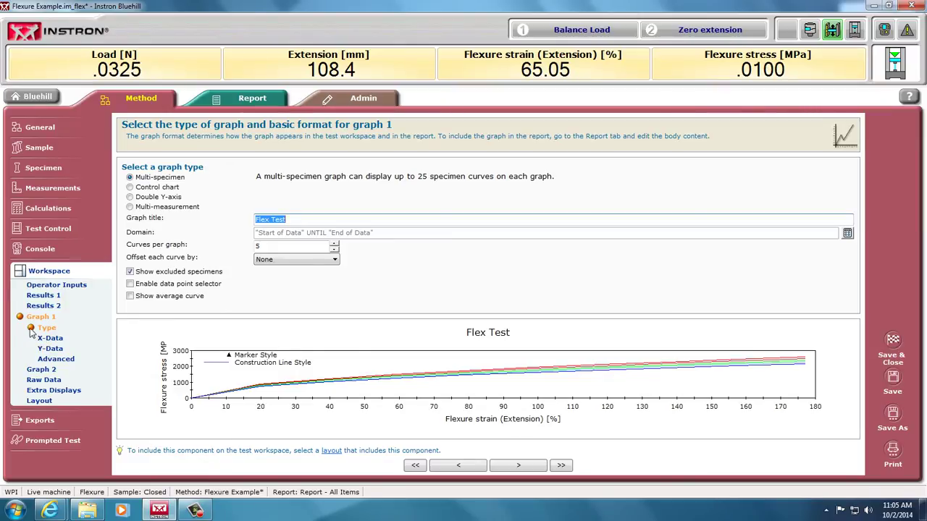
Step: Make Graph 2 a double Y-axis graph with Time on X and Extension on the Y2 axis
left_click(46, 371)
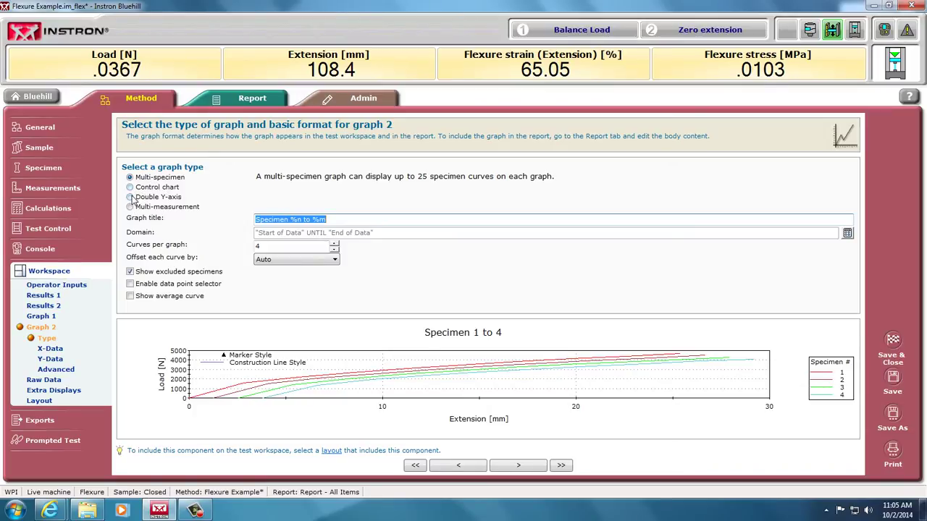
left_click(131, 200)
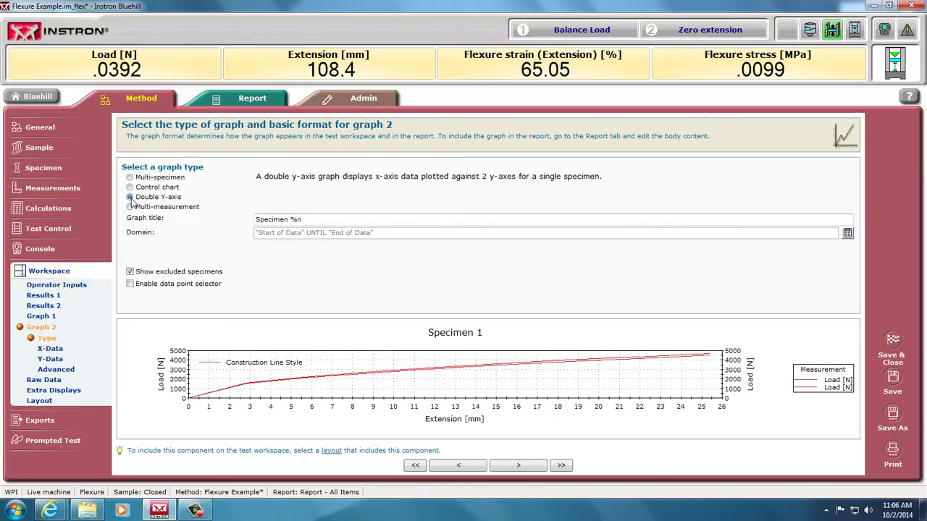
left_click(50, 351)
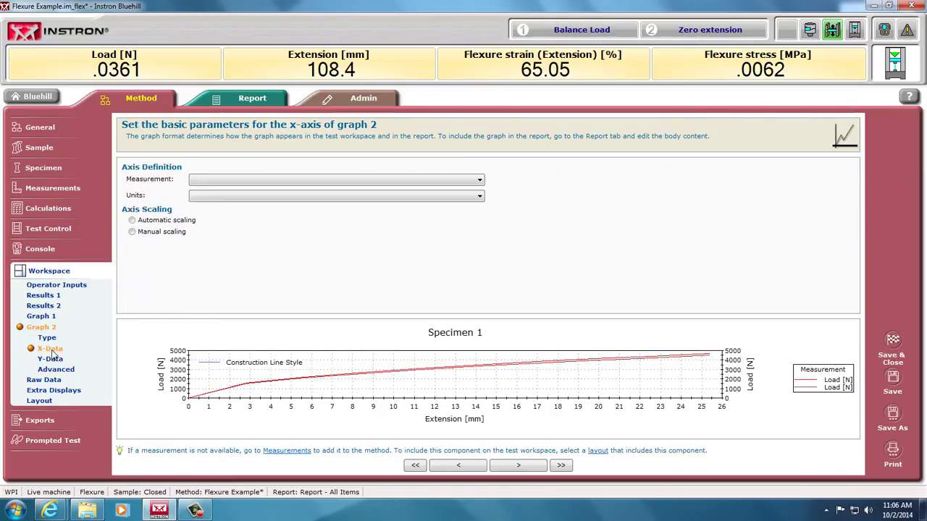
left_click(322, 182)
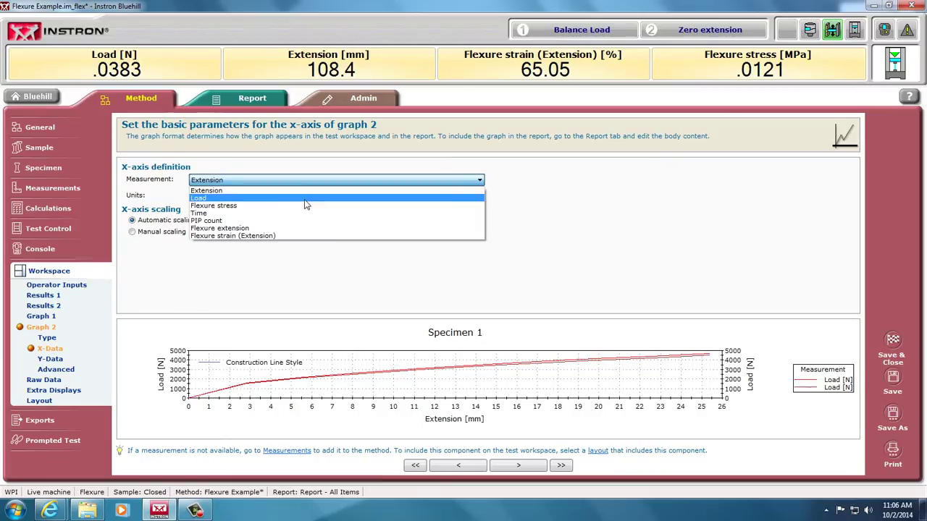
left_click(303, 214)
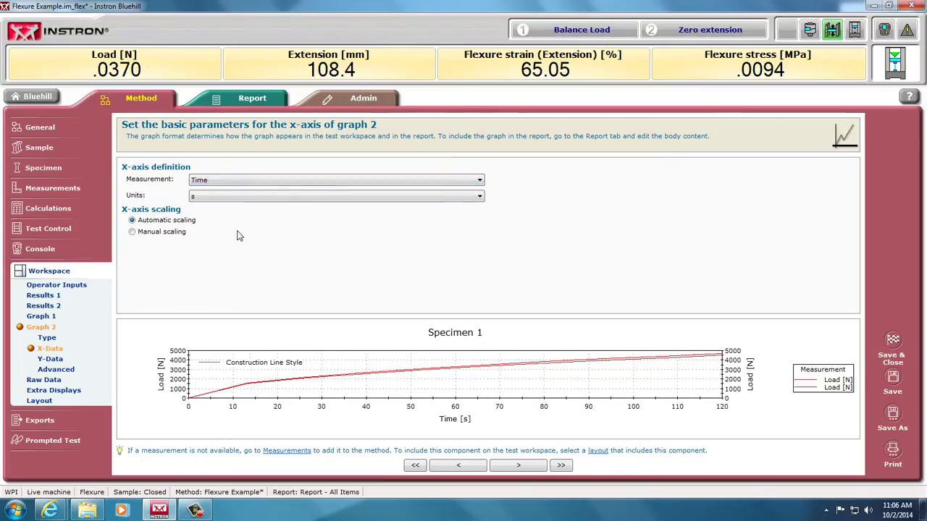
left_click(48, 359)
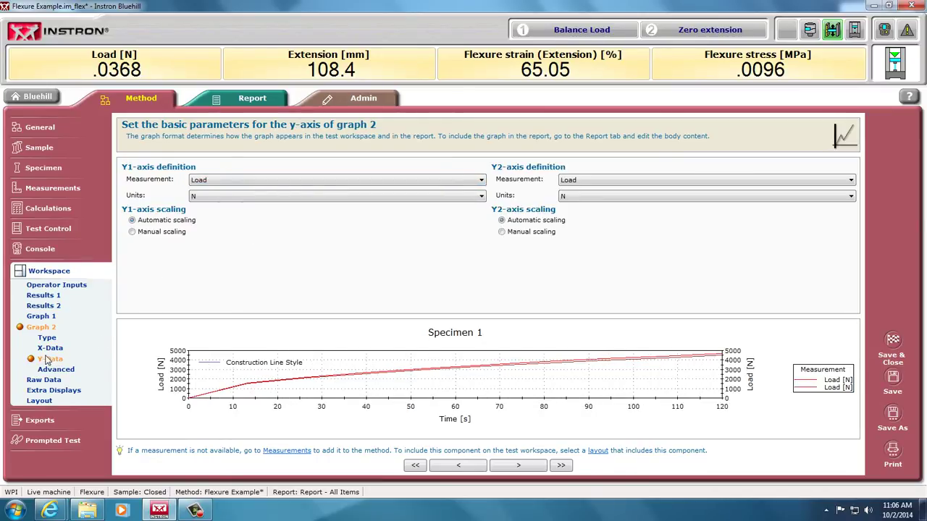
left_click(590, 181)
left_click(598, 194)
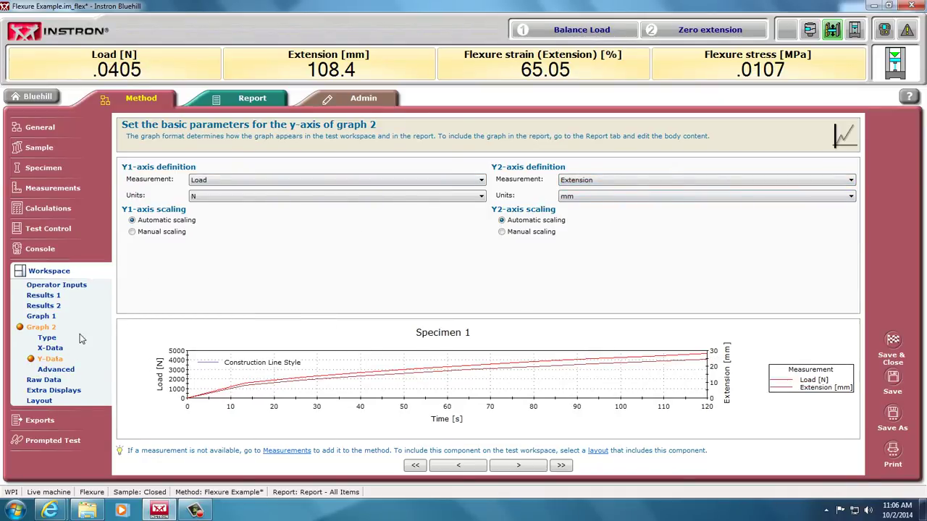
Step: Make Graph 2's Plot 2 line blue, then bring up the Raw Data column settings
left_click(55, 369)
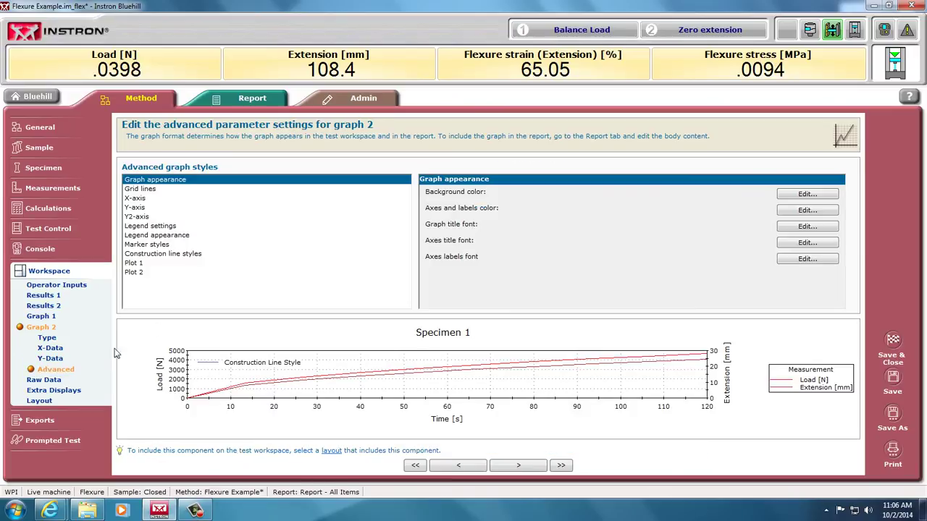
left_click(131, 273)
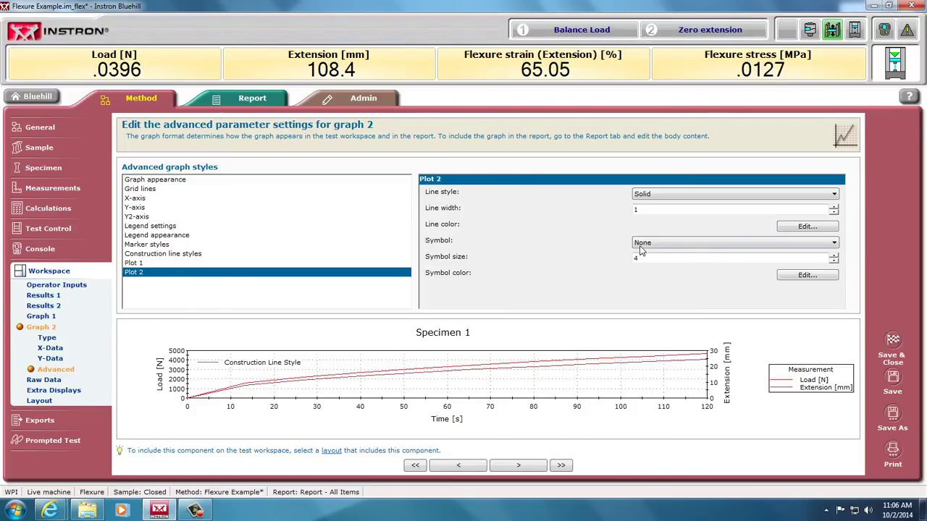
left_click(807, 226)
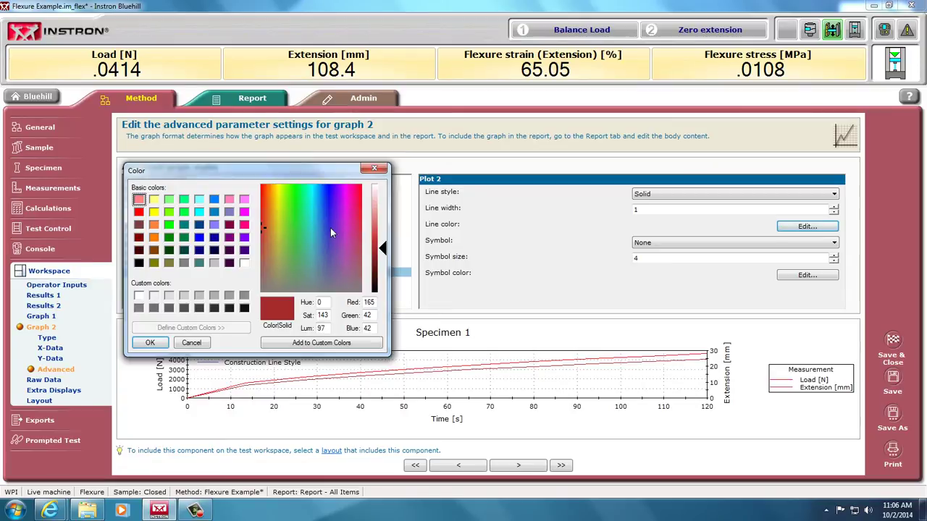
left_click(330, 227)
left_click(150, 343)
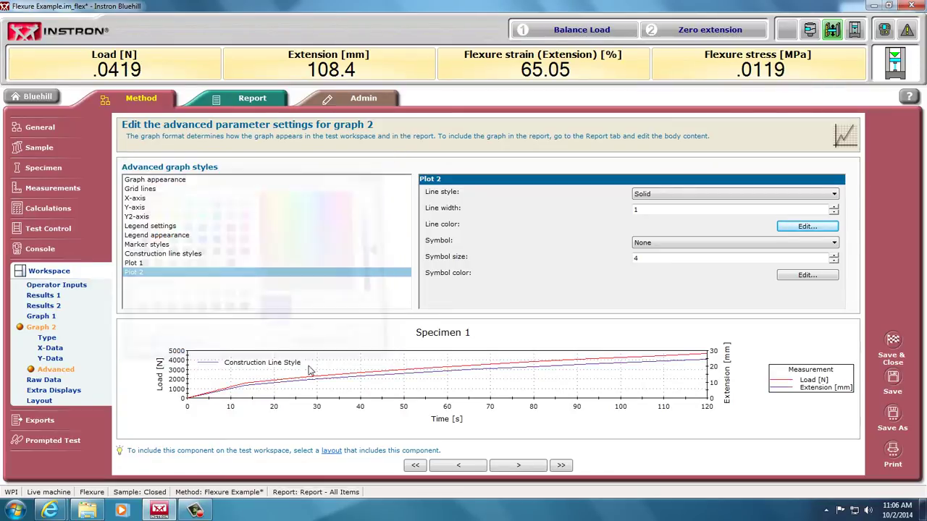
left_click(48, 379)
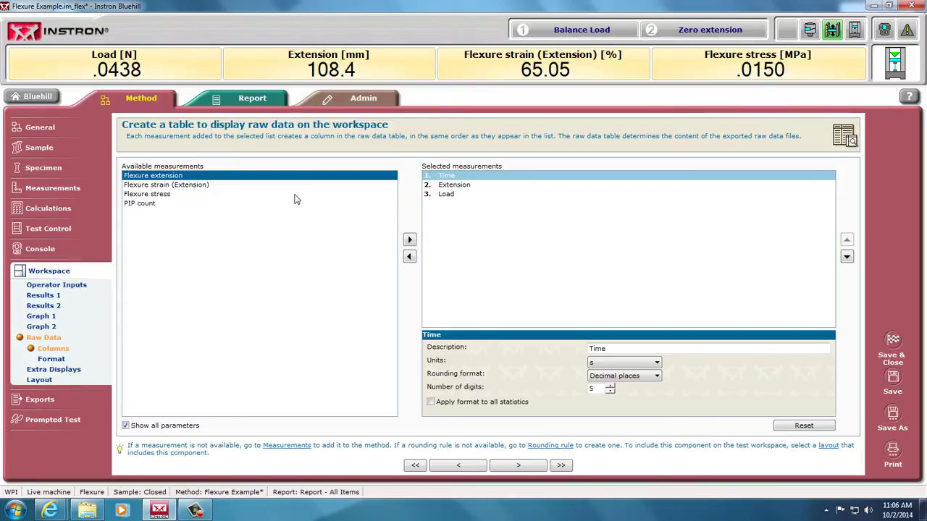
Step: Add Flexure strain (Extension) and Flexure stress as raw data table columns 4 and 5
left_click(166, 186)
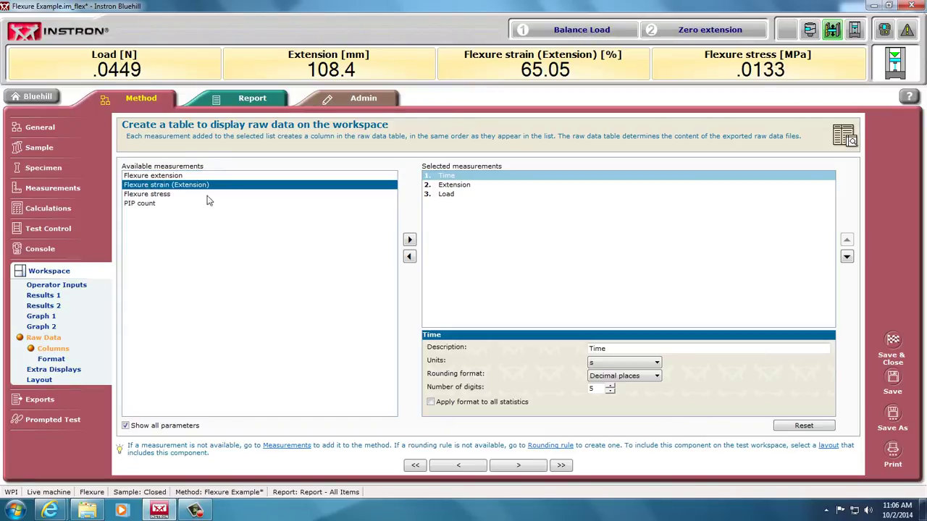
left_click(410, 239)
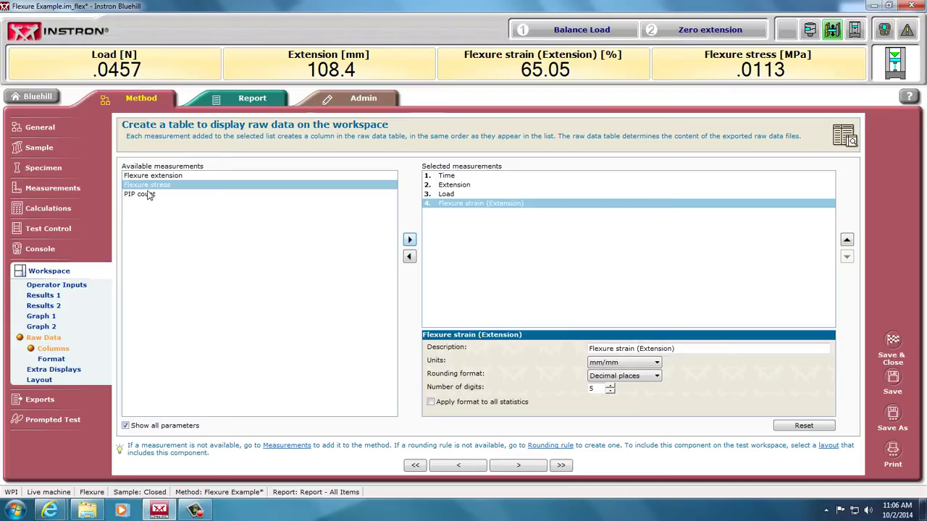
left_click(409, 240)
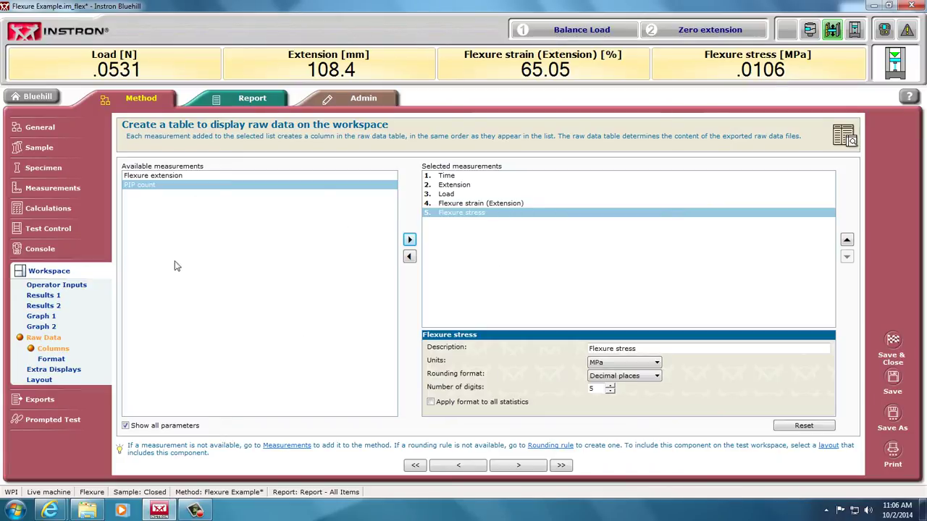
Step: Go through Extra Displays and Layout to the Exports file settings
left_click(55, 369)
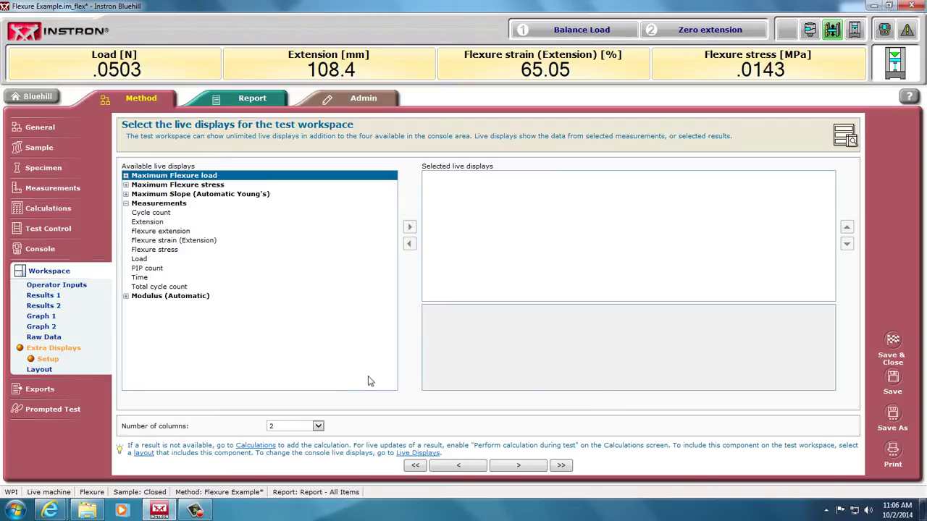
left_click(40, 370)
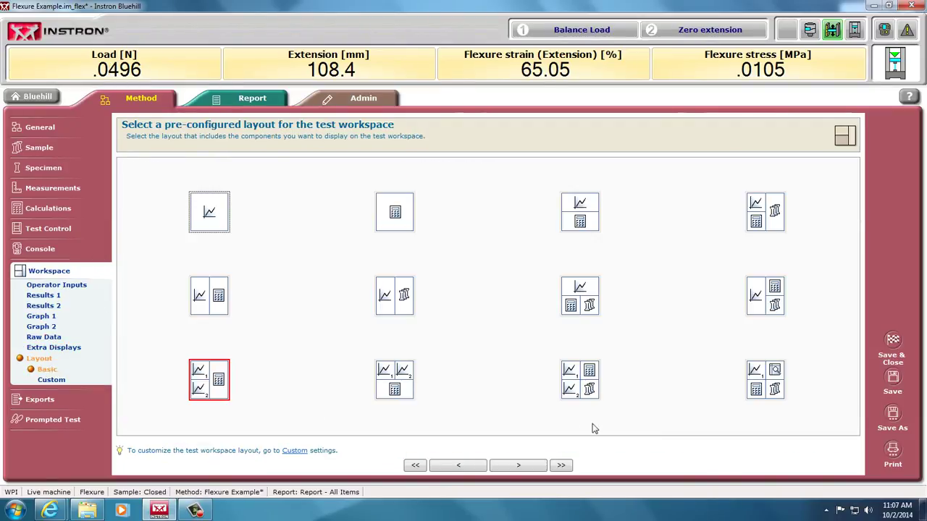
left_click(40, 400)
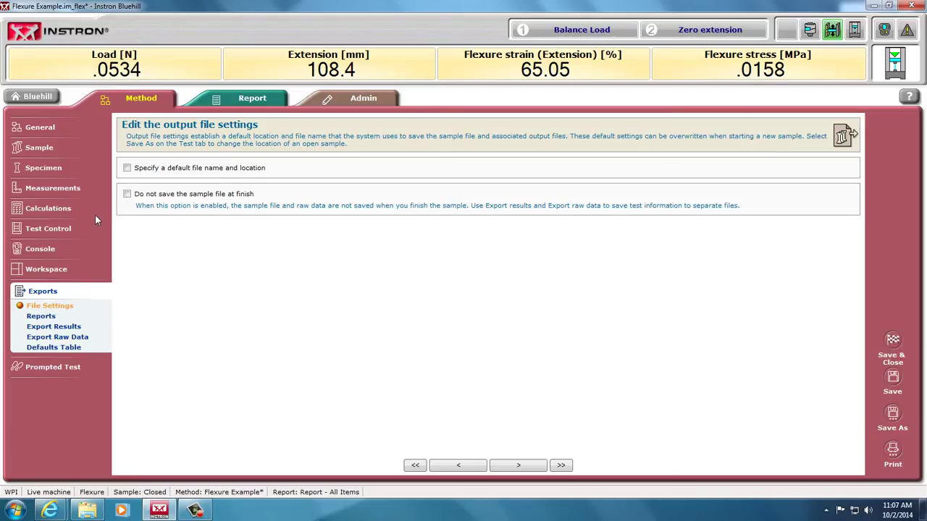
Step: Enable a default file name and location and browse into C:\Users\Public\Documents
left_click(128, 168)
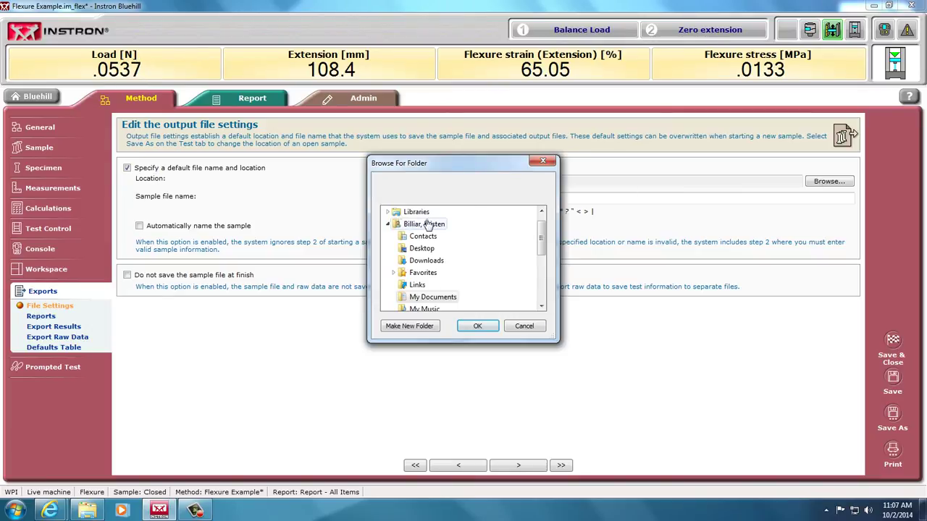
left_click(389, 224)
left_click(388, 249)
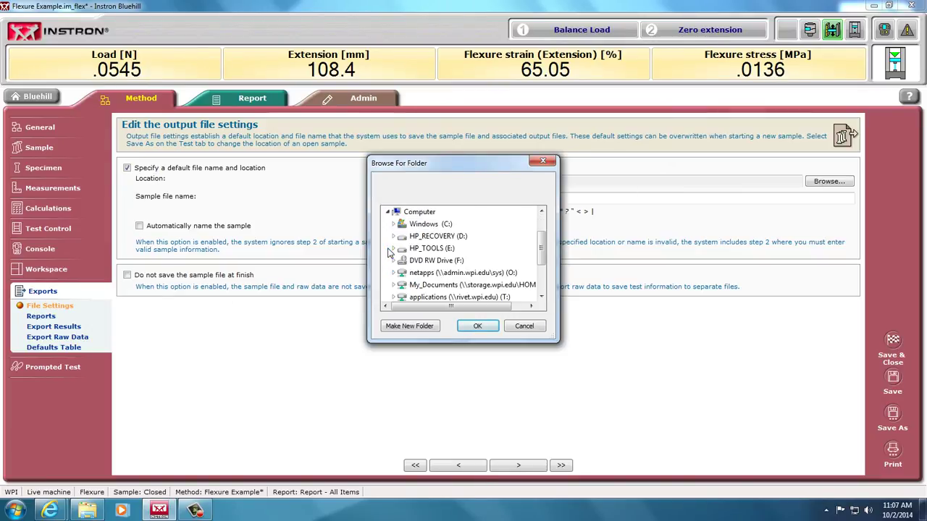
left_click(430, 223)
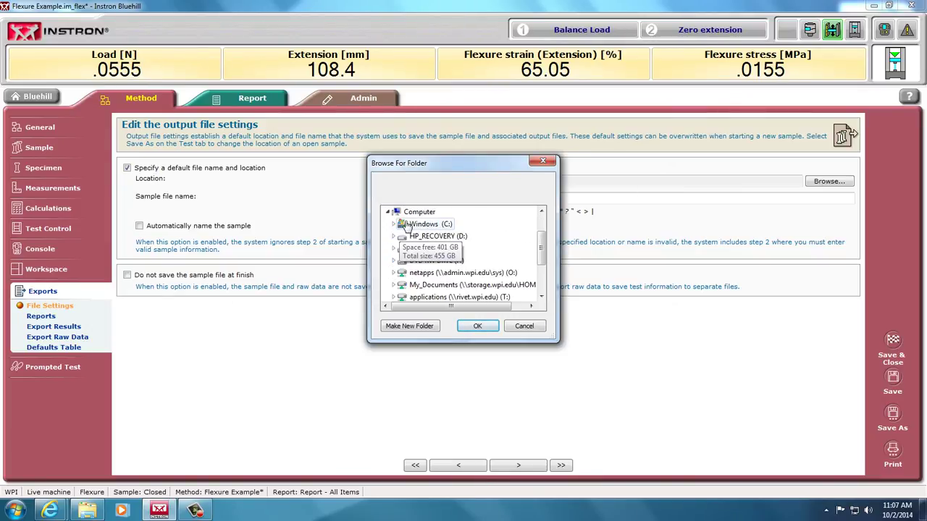
scroll(428, 293, "down", 1)
left_click(427, 287)
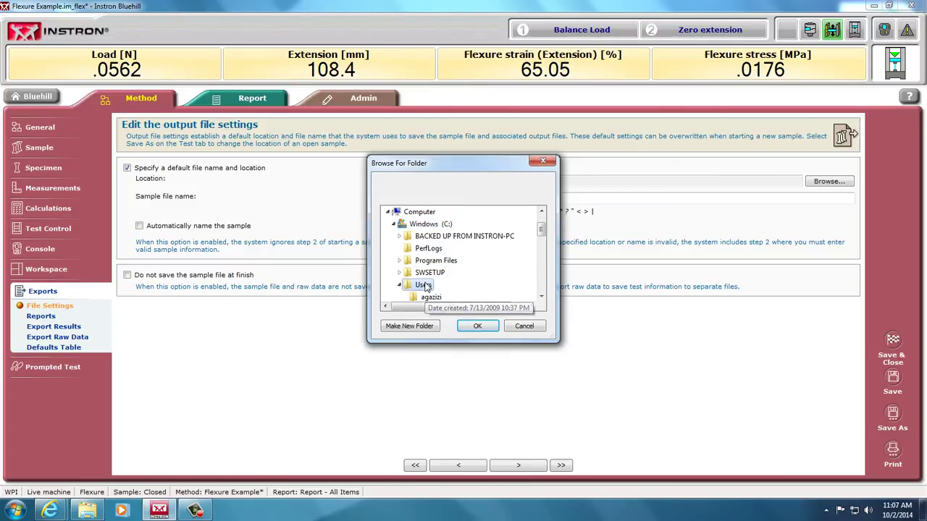
scroll(427, 289, "down", 2)
scroll(427, 288, "down", 2)
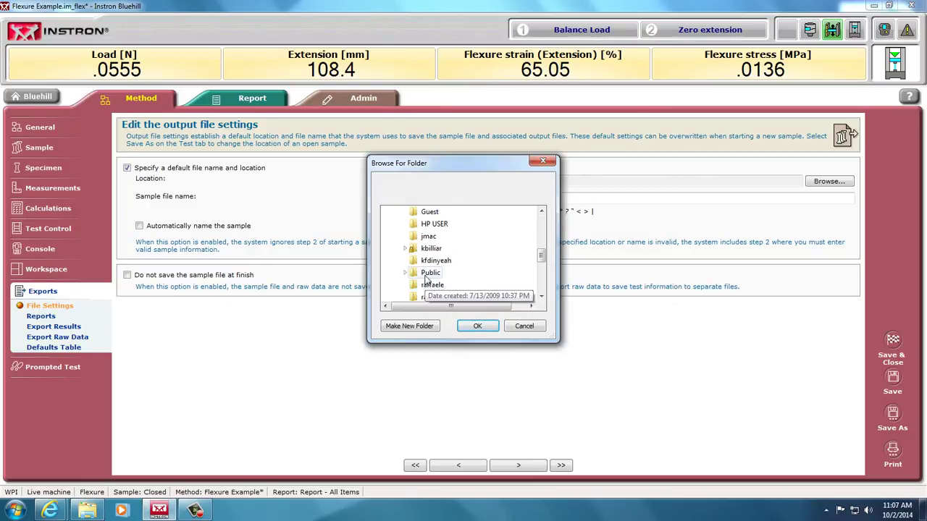
left_click(427, 279)
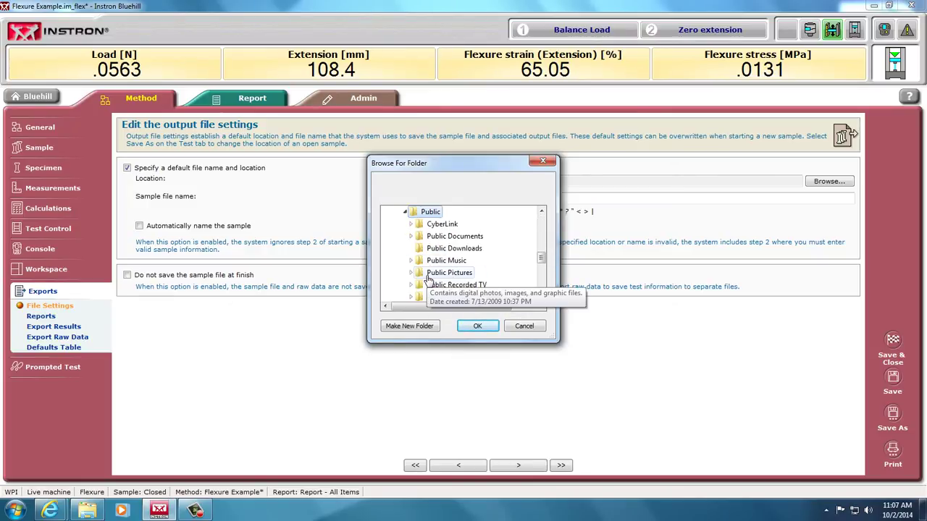
left_click(456, 236)
scroll(458, 290, "down", 1)
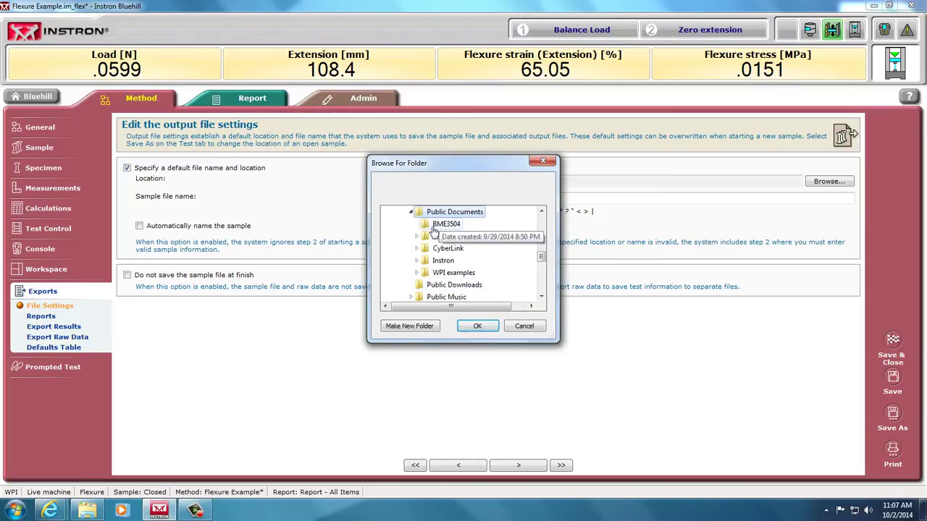
Step: Choose BME3505 as the default save folder and turn on automatic sample naming
left_click(446, 236)
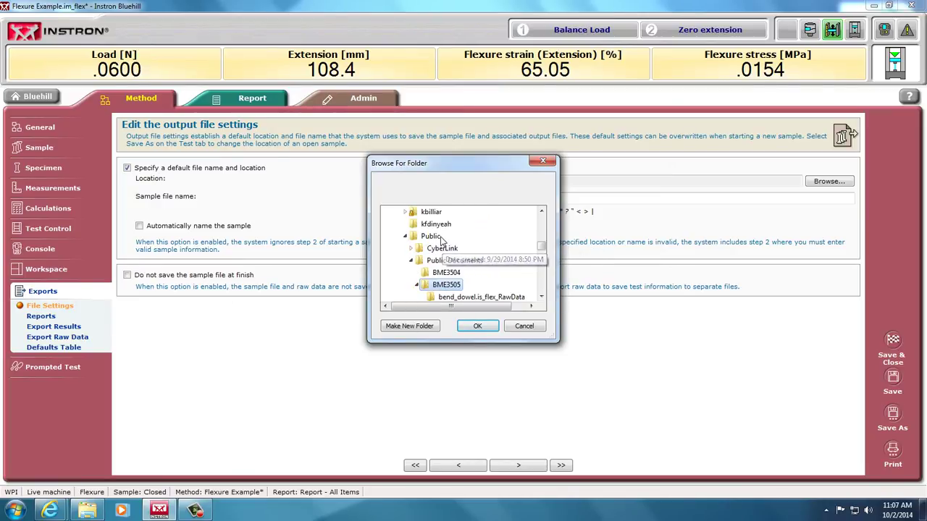
left_click(476, 327)
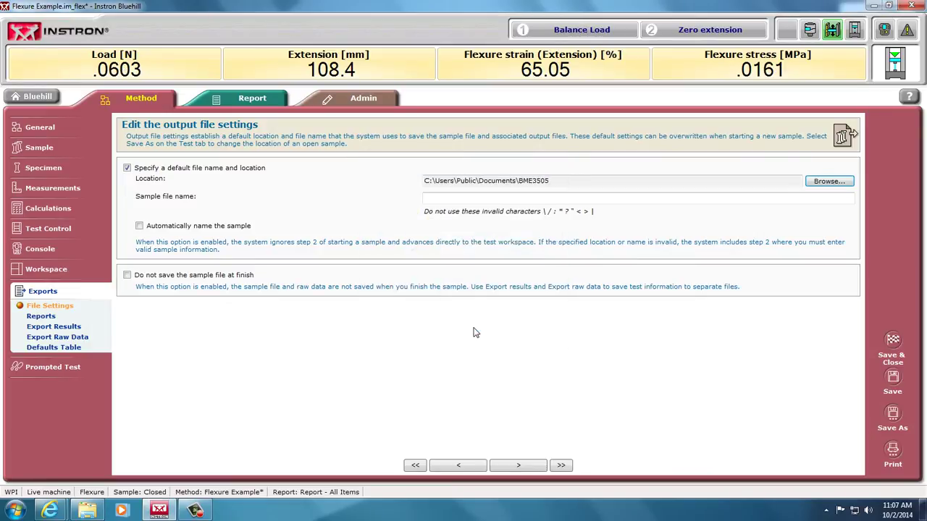
left_click(139, 227)
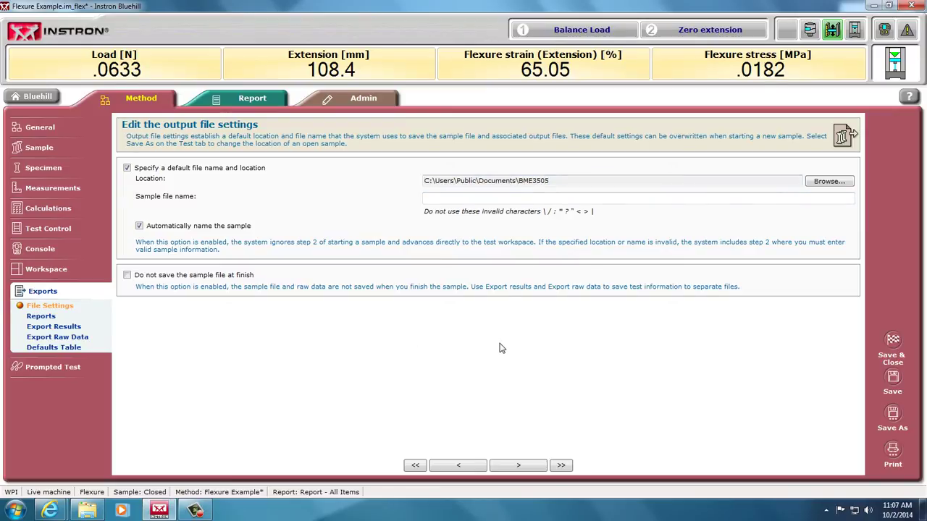
Step: Review the Reports and Export Results settings, ending on Export Raw Data
left_click(42, 318)
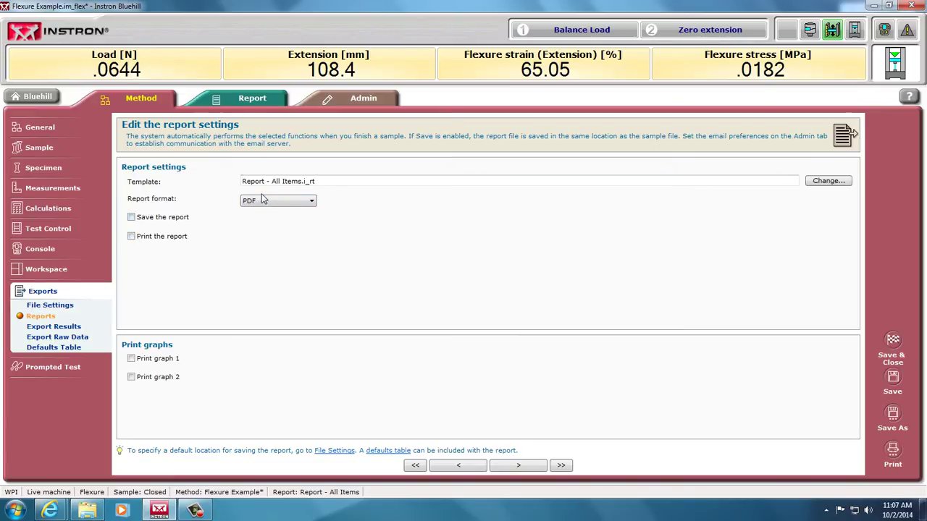
left_click(50, 328)
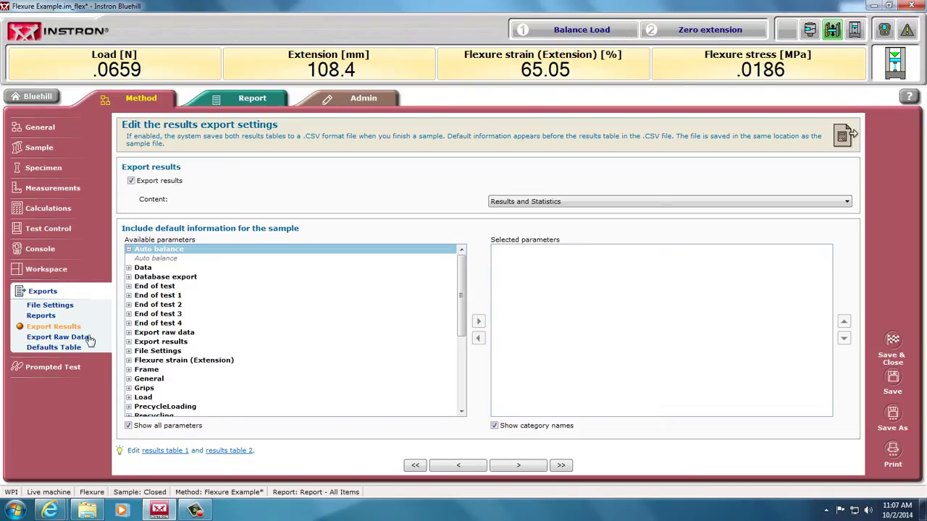
left_click(58, 336)
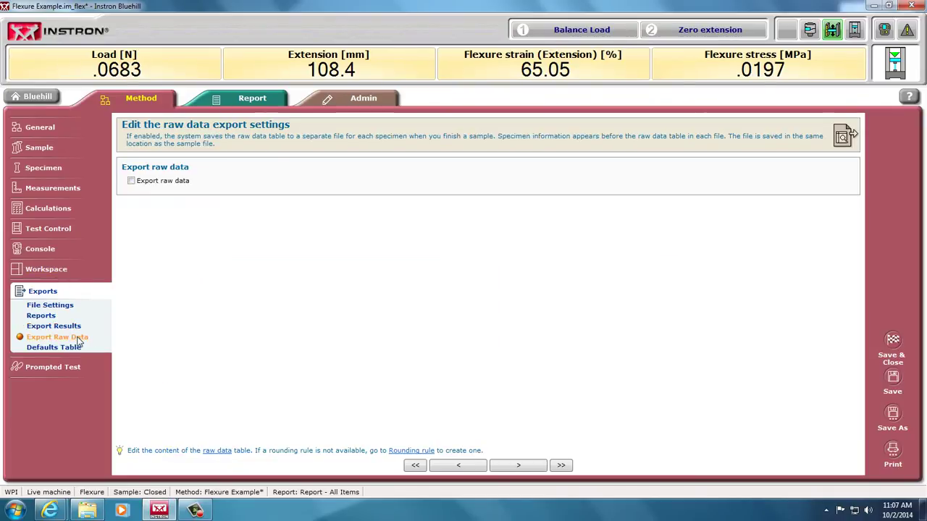
Step: Turn on raw data export and add Specimen label and Geometry to the exported results
left_click(131, 182)
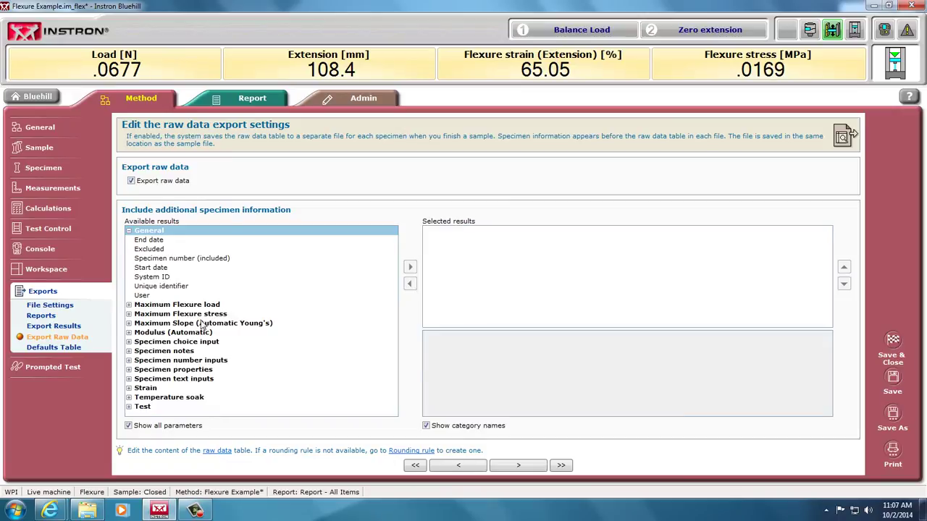
left_click(129, 370)
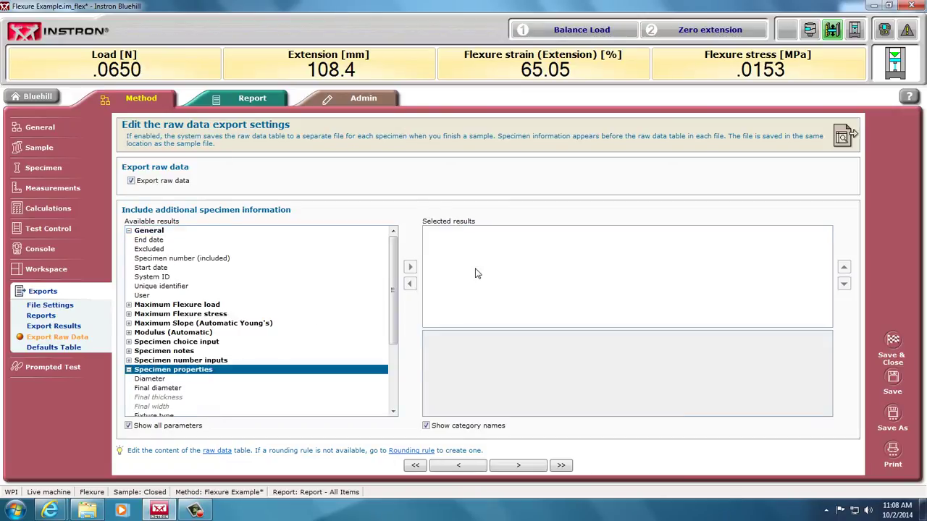
scroll(257, 340, "down", 1)
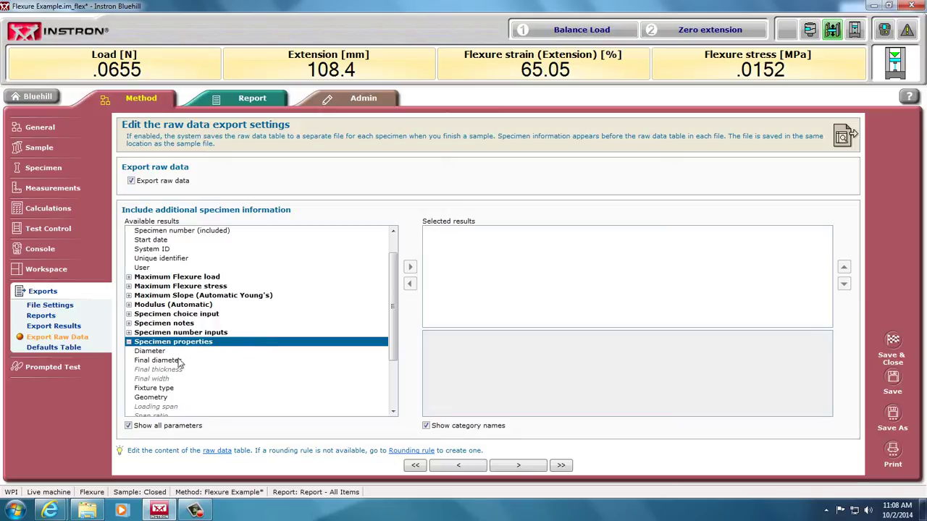
scroll(228, 394, "down", 2)
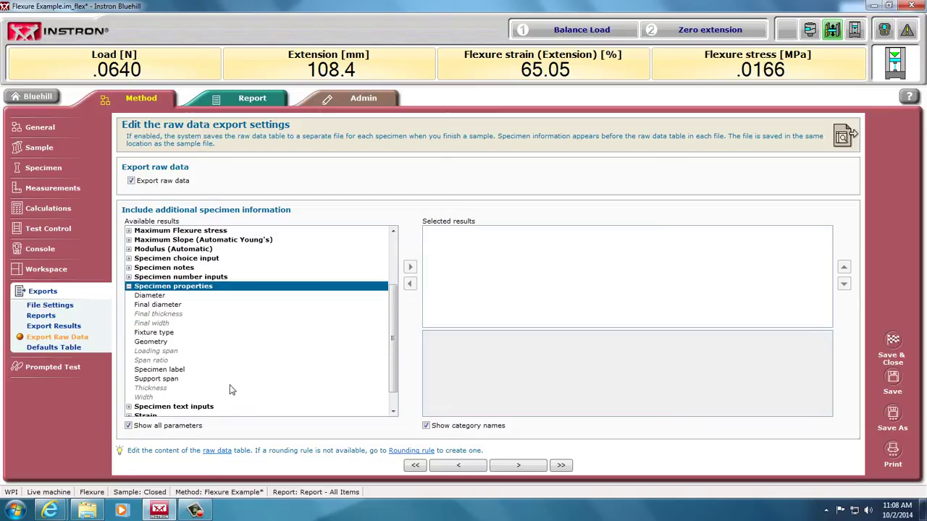
left_click(166, 371)
left_click(410, 267)
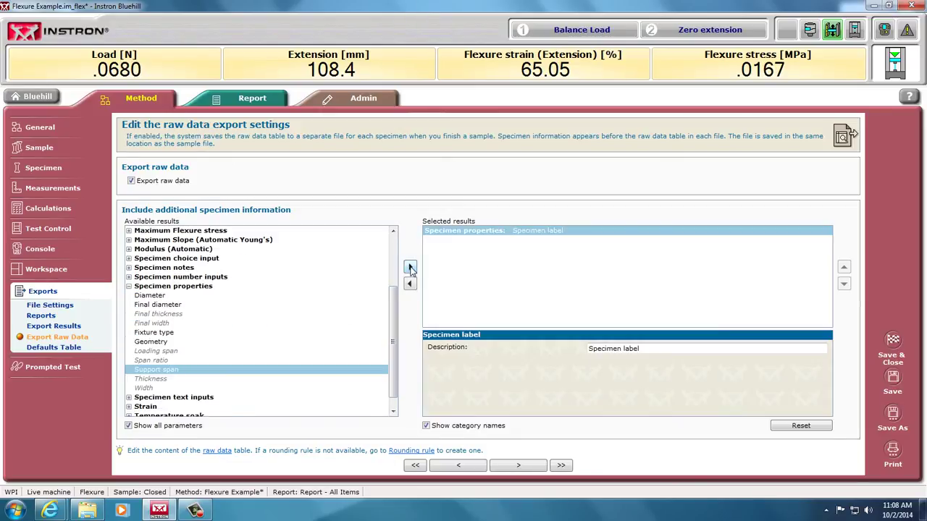
left_click(161, 342)
left_click(409, 268)
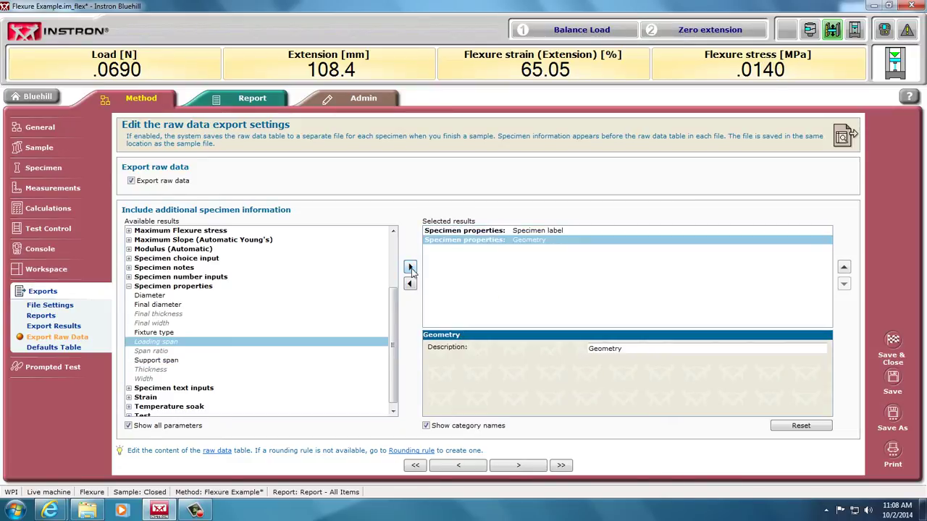
Step: Add Support span, Fixture type and Diameter, moving Fixture type above Support span
left_click(161, 333)
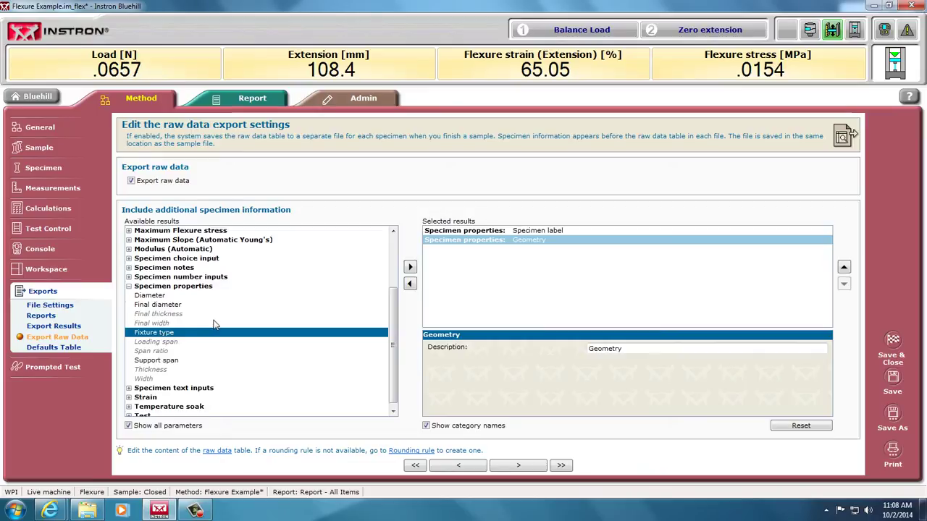
left_click(171, 361)
left_click(410, 268)
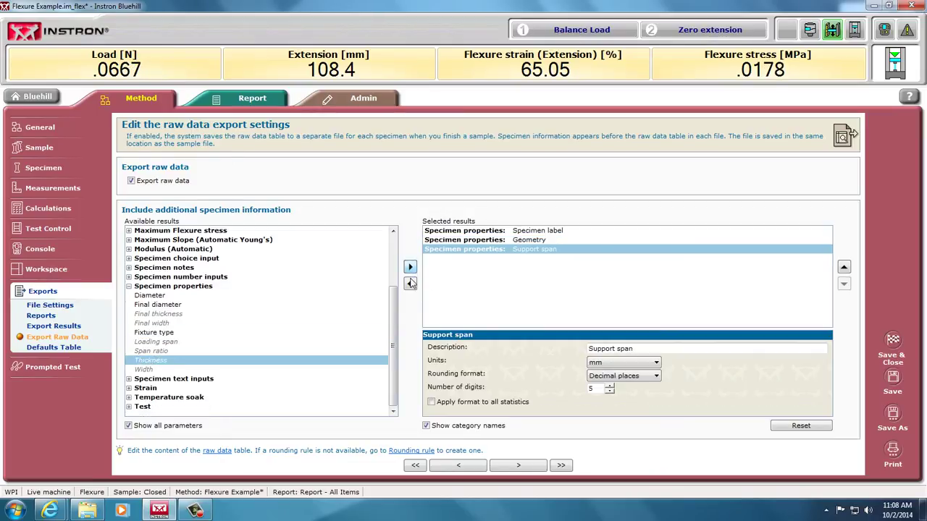
left_click(163, 334)
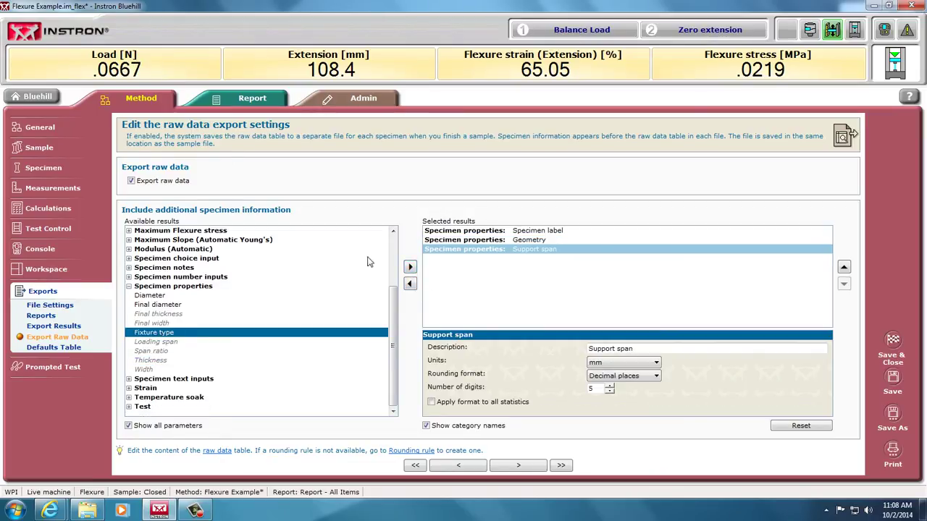
left_click(409, 268)
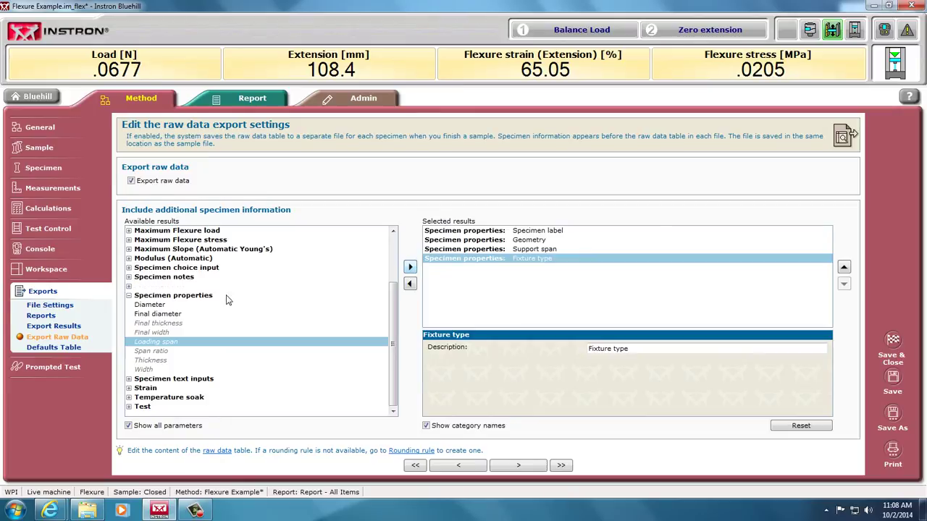
left_click(150, 305)
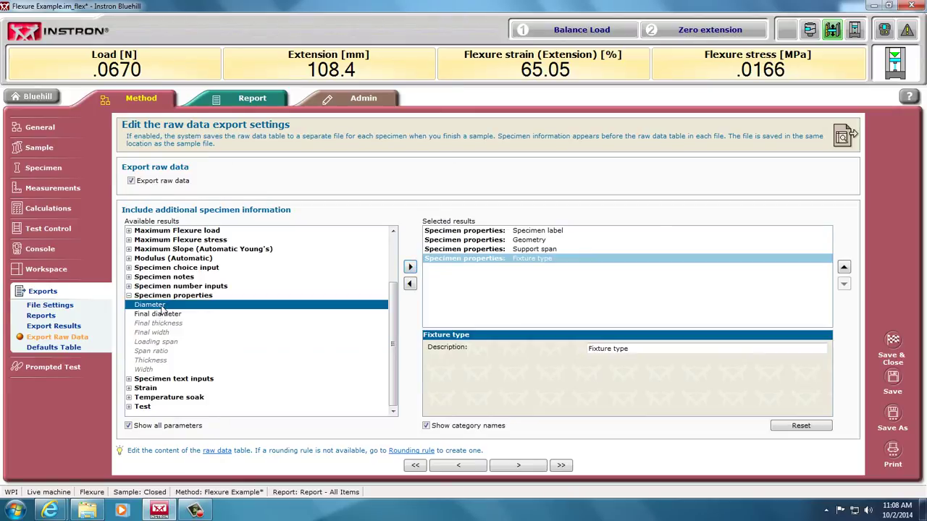
left_click(410, 267)
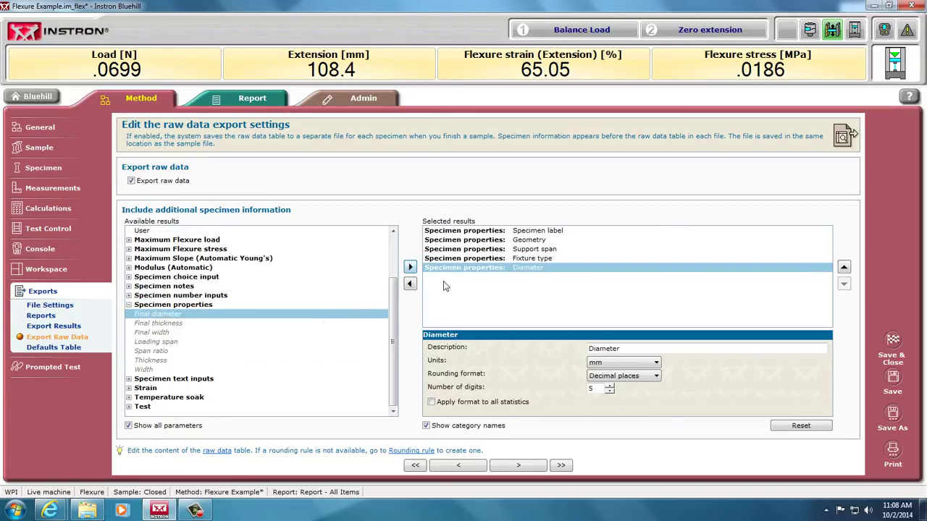
left_click(657, 259)
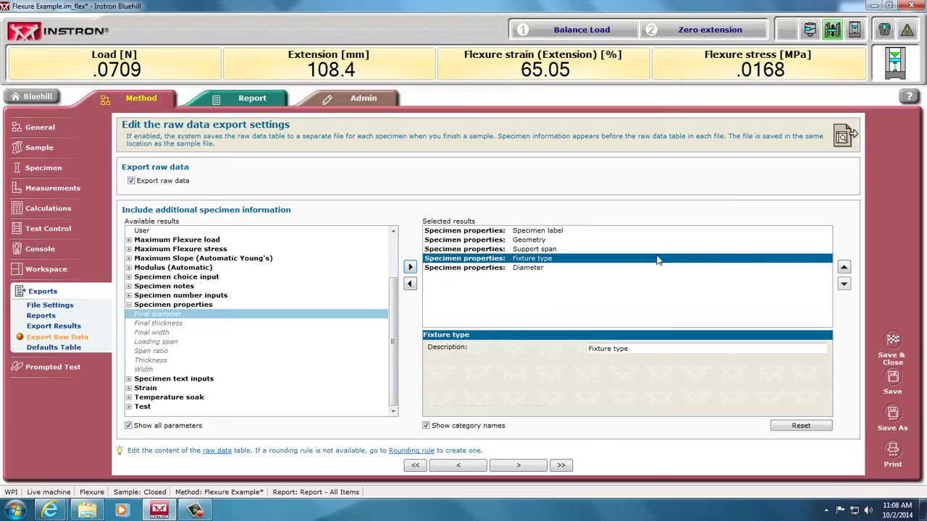
left_click(843, 267)
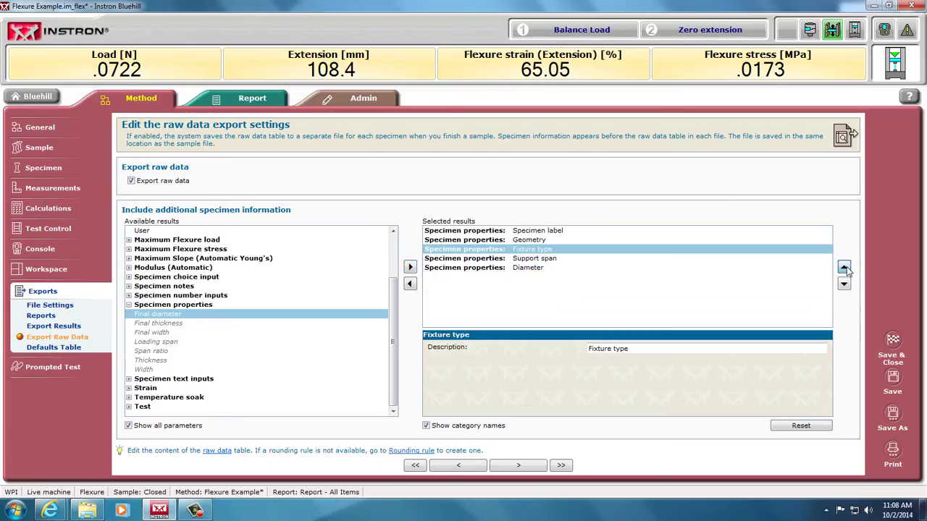
Step: Remove Laboratory Name and Support span from the Before Start prompt
left_click(47, 366)
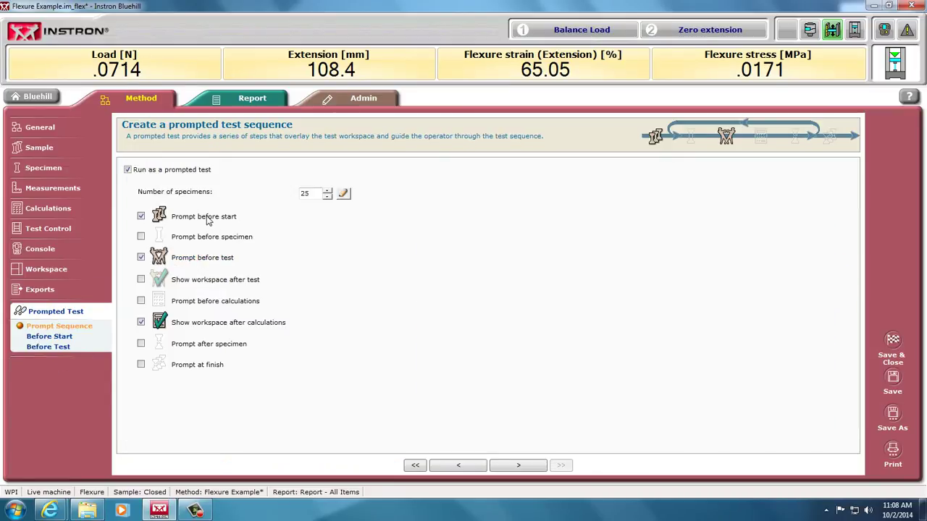
left_click(62, 339)
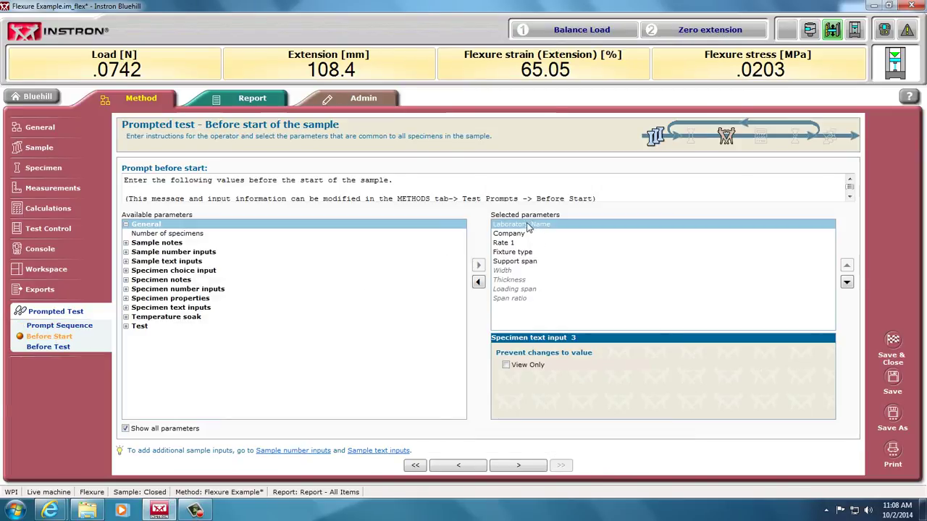
left_click(507, 234)
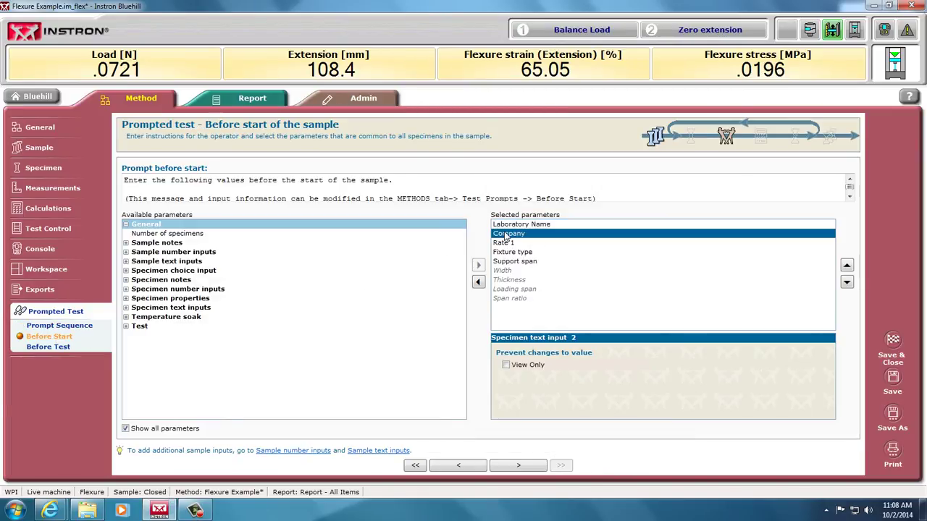
left_click(506, 226)
left_click(477, 282)
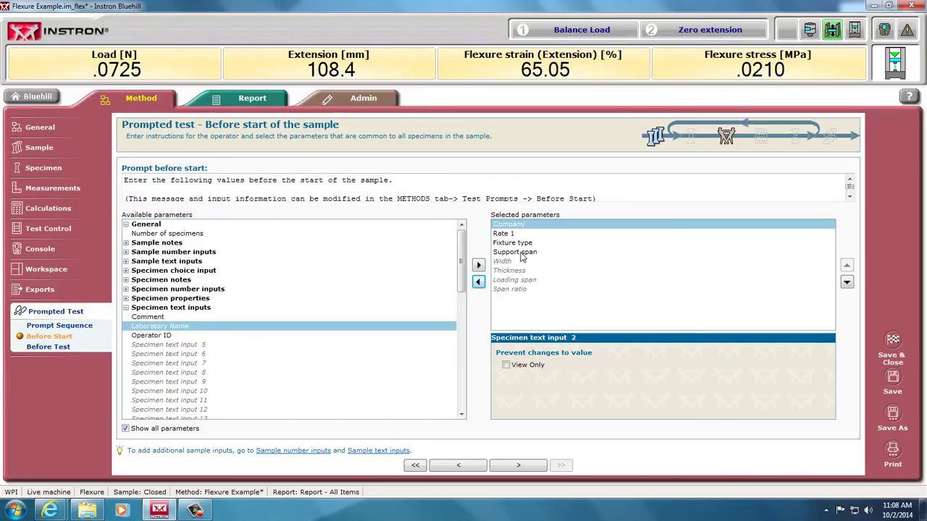
left_click(504, 252)
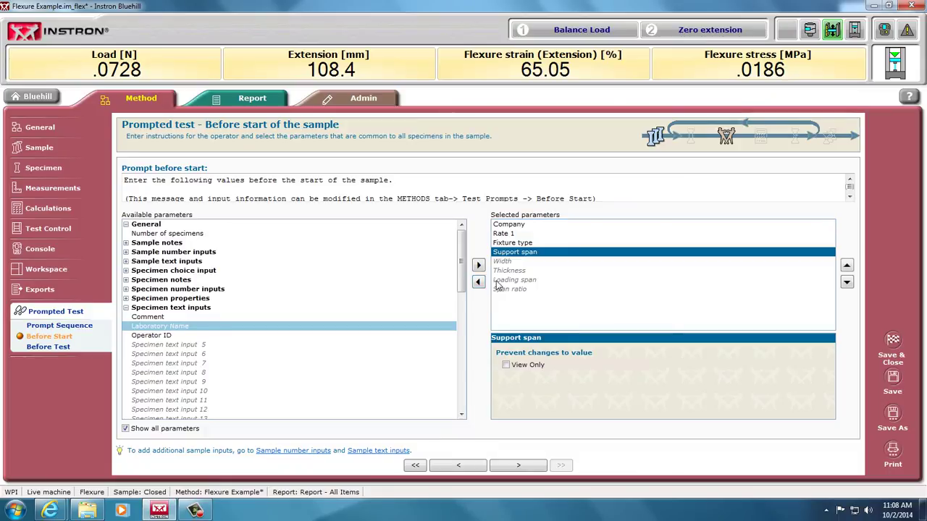
left_click(478, 282)
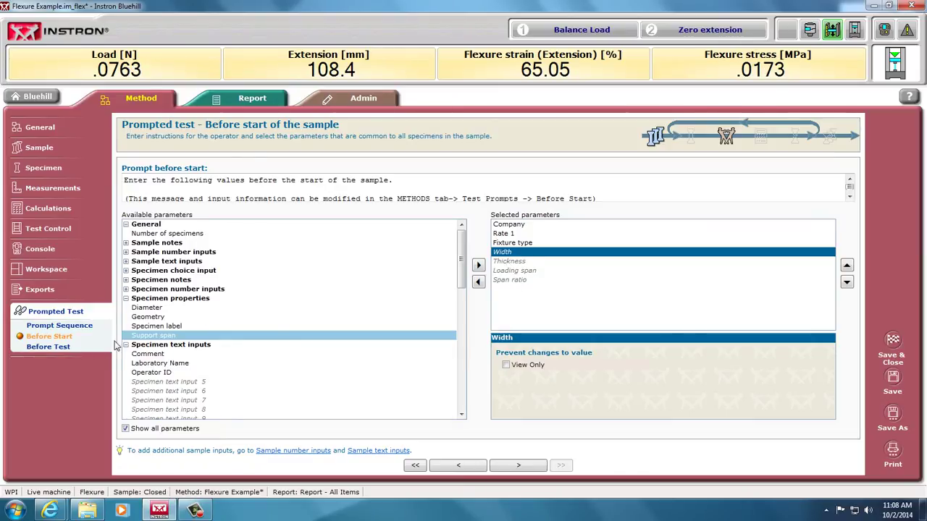
Step: Add Diameter to the Before Test prompt parameters
left_click(58, 349)
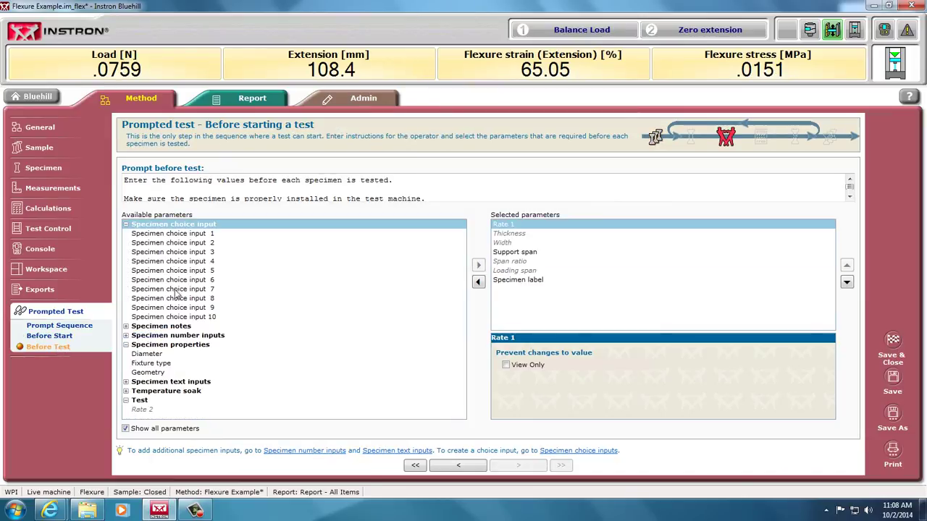
left_click(514, 253)
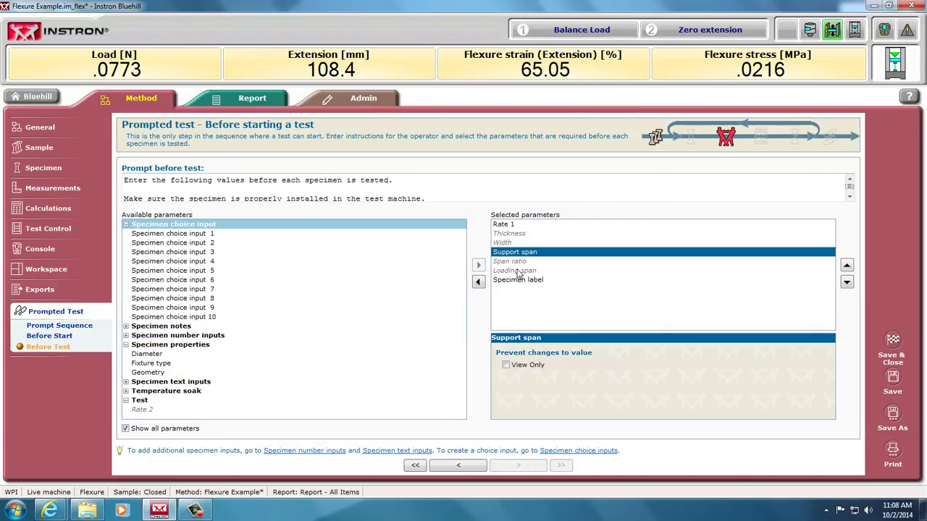
left_click(518, 281)
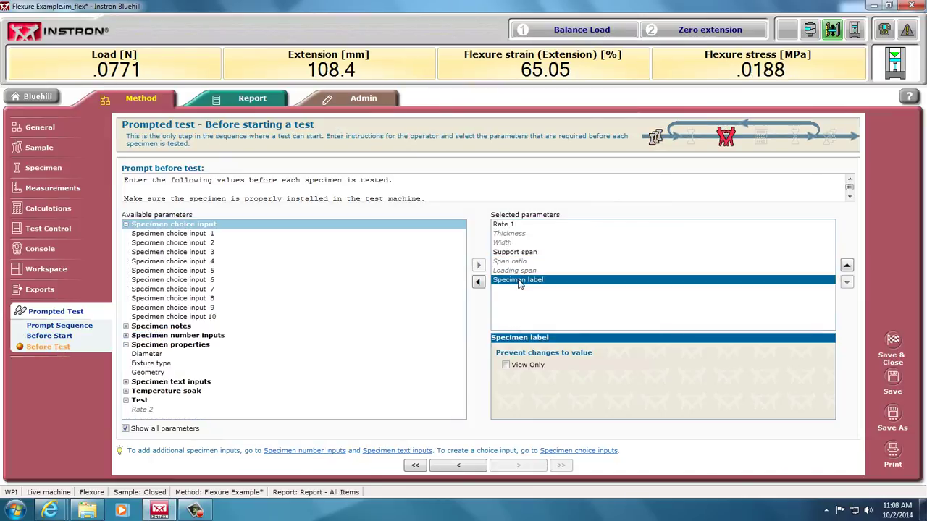
left_click(152, 354)
left_click(477, 267)
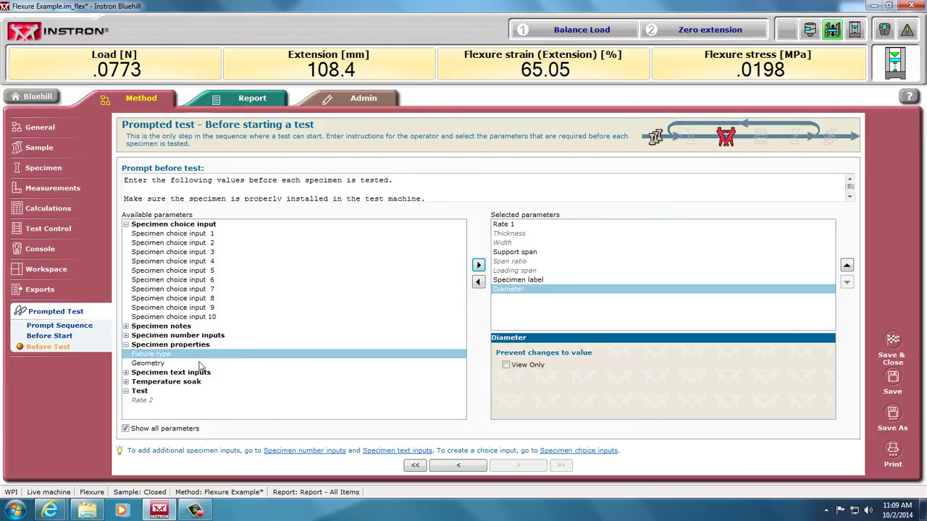
Step: Remove Rate 1 from the Before Start prompt
left_click(62, 339)
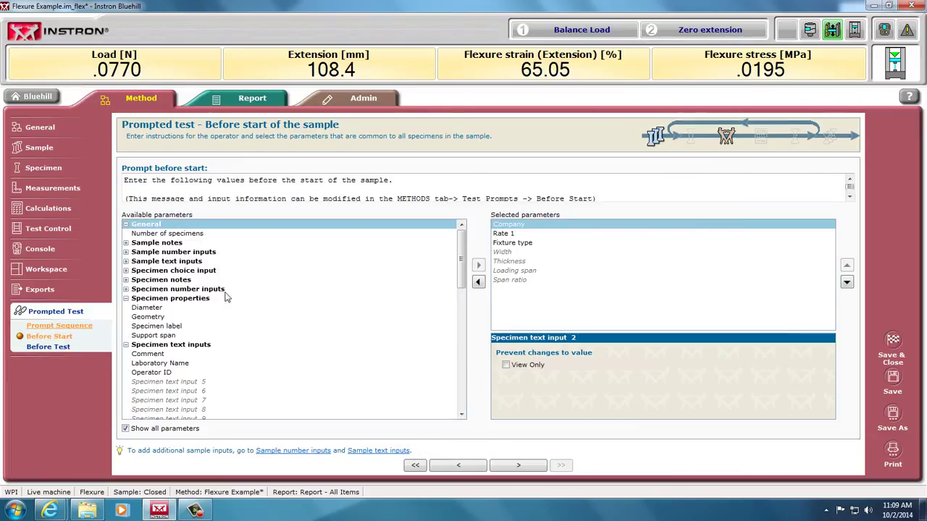
left_click(503, 234)
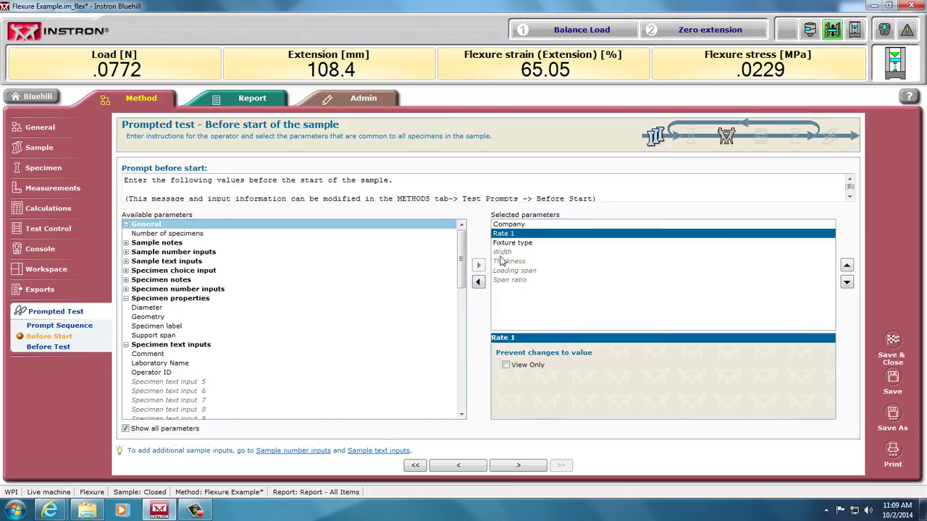
left_click(478, 282)
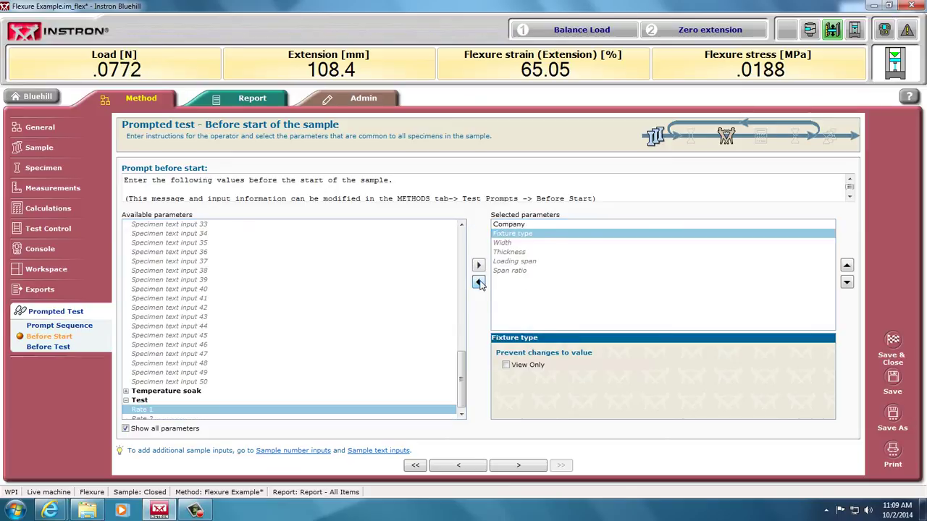
left_click(58, 348)
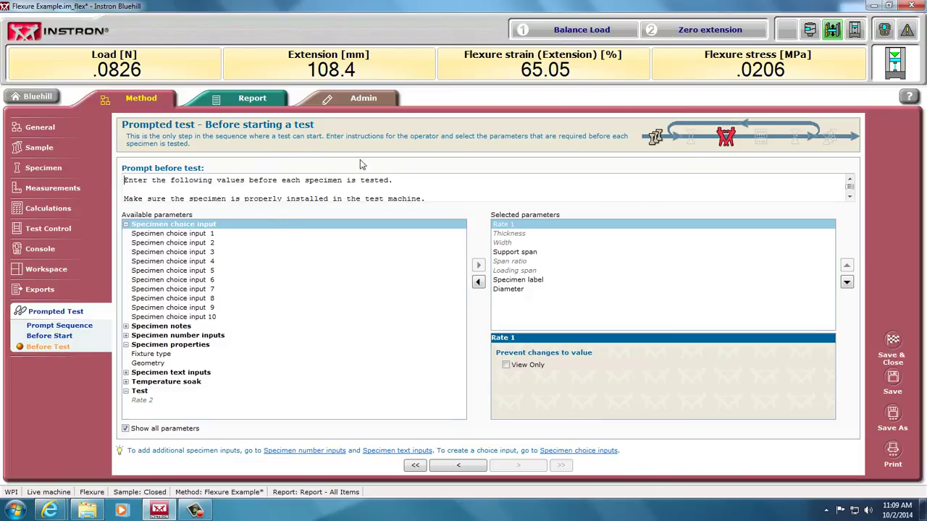
Step: Dismiss the write-protected file error and choose to save the method under a new name
left_click(892, 345)
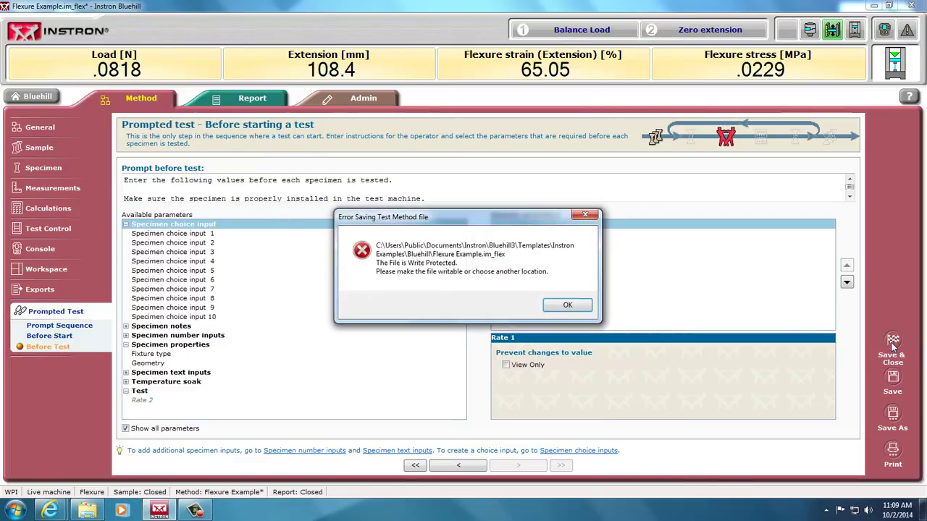
left_click(573, 308)
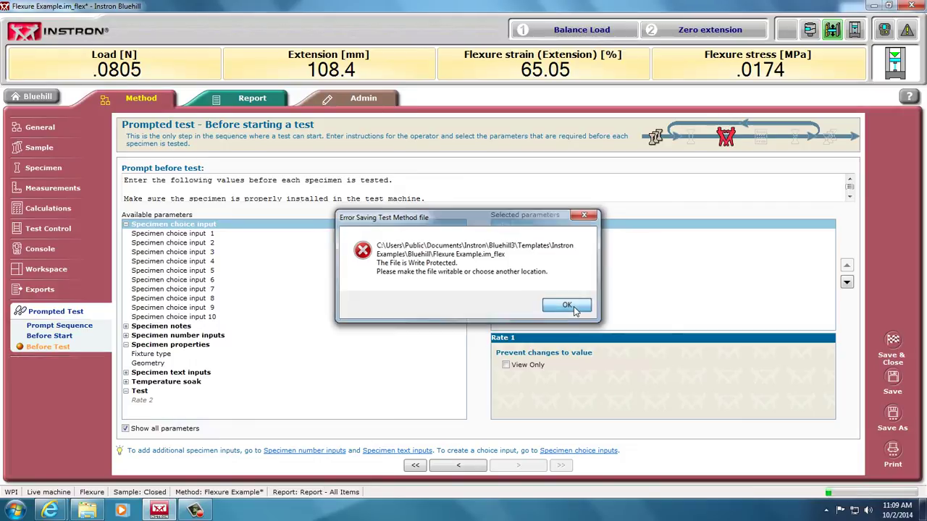
left_click(886, 419)
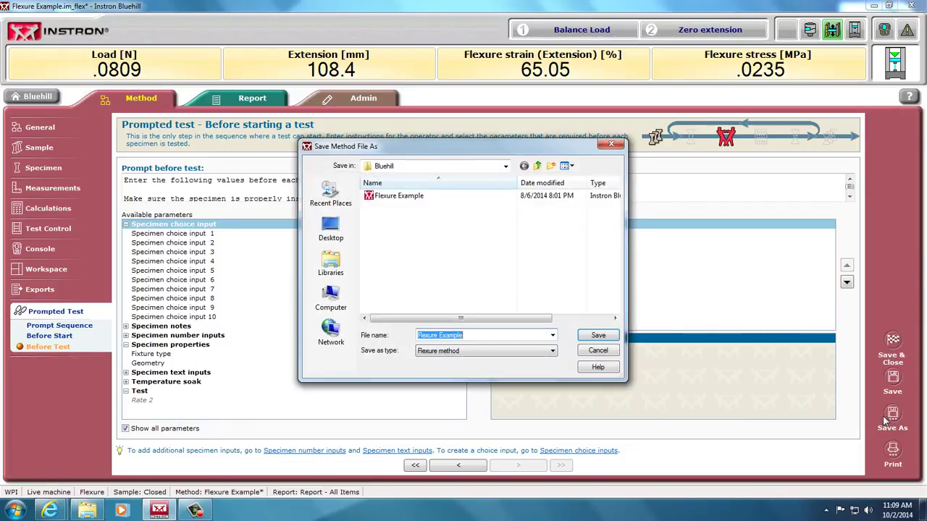
Step: Save the method as 'WPI 3-pt bending Example2' in the Public Documents WPI examples folder
left_click(505, 165)
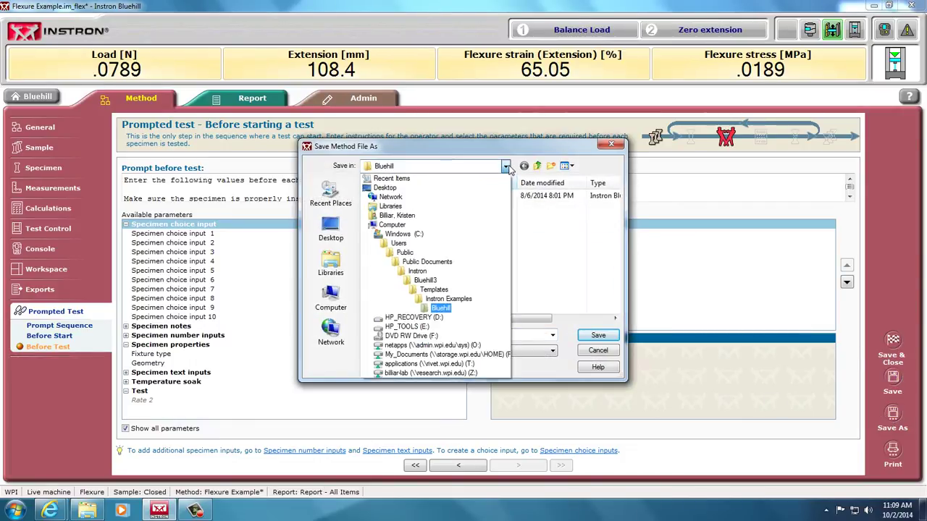
left_click(448, 264)
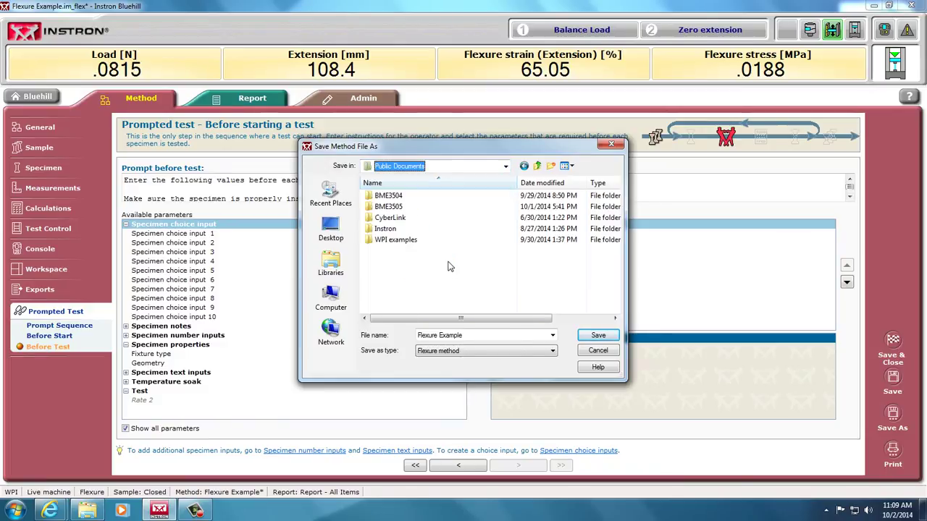
left_click(399, 208)
double_click(399, 209)
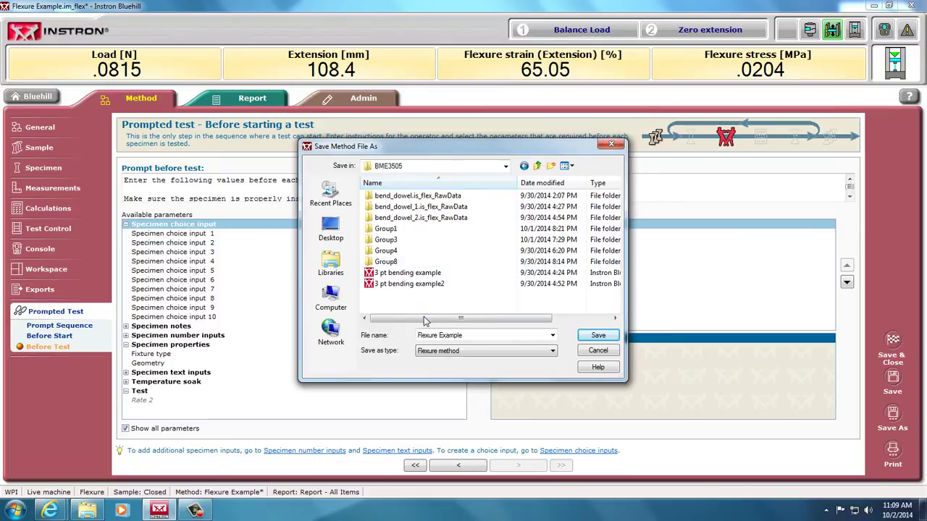
left_click(535, 165)
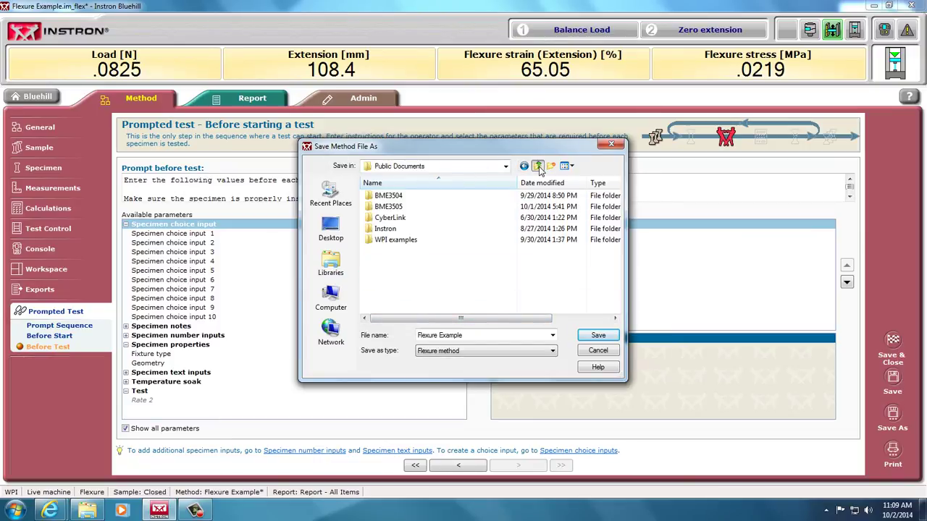
double_click(403, 239)
left_click(423, 207)
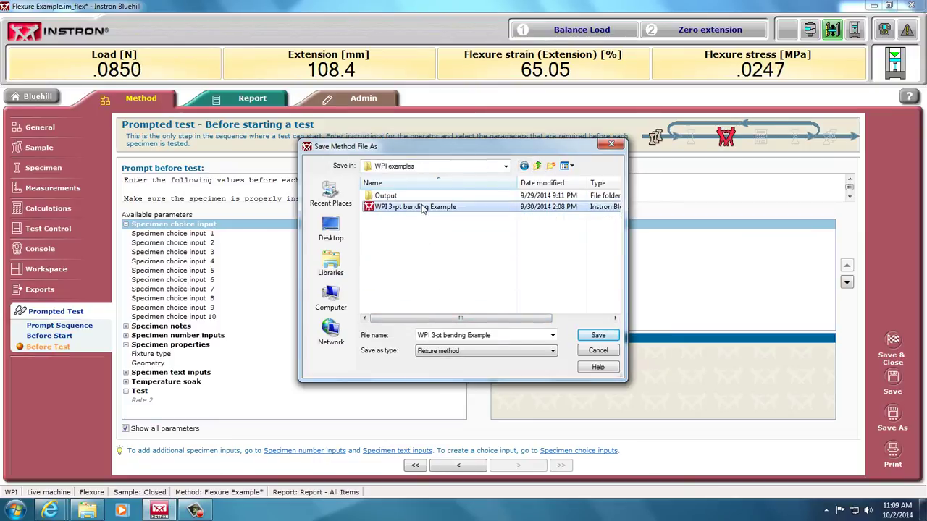
left_click(490, 334)
left_click(491, 334)
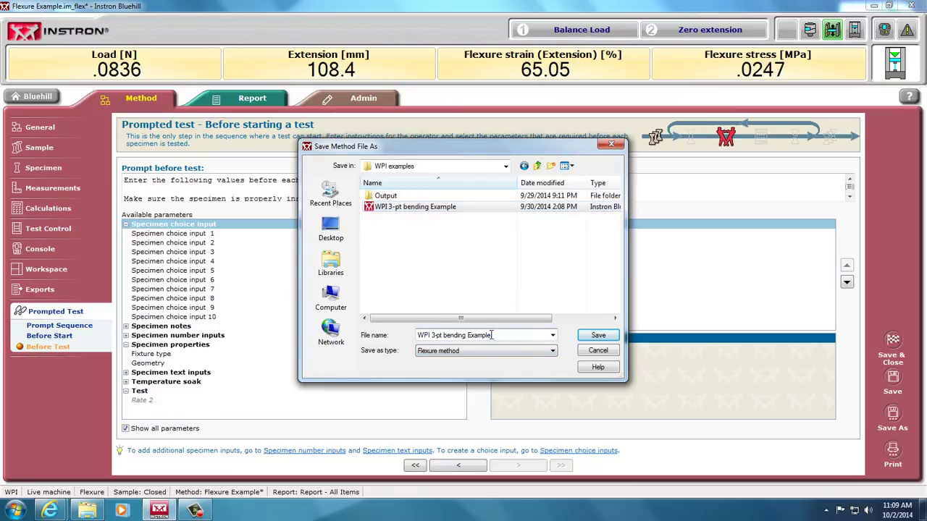
type("2")
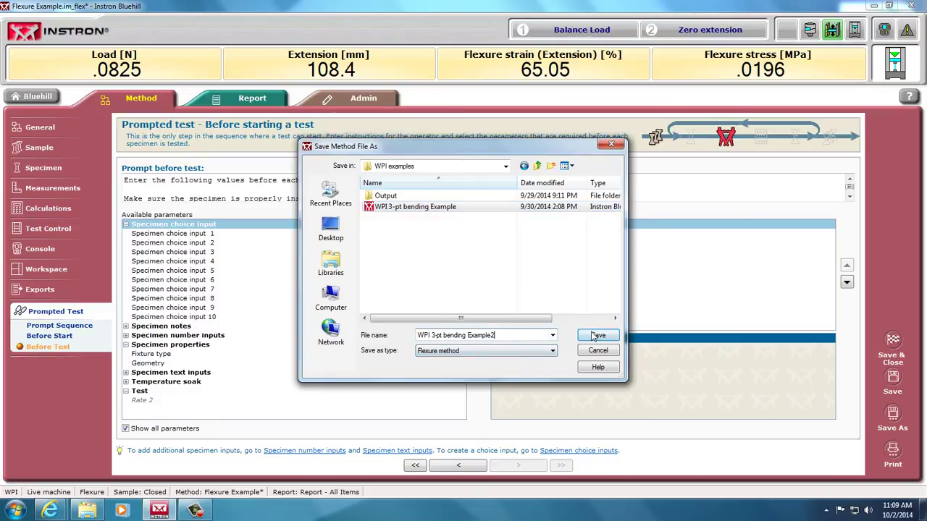
left_click(594, 336)
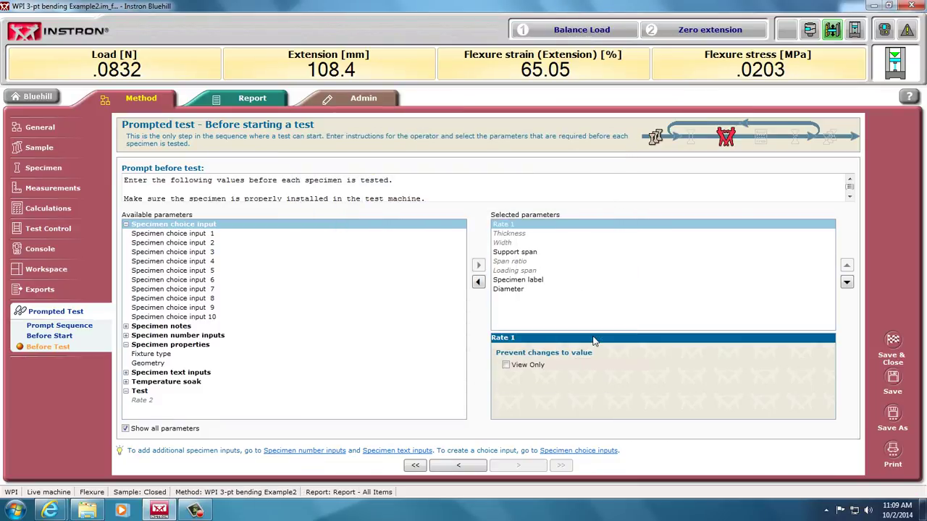
Step: Start a new sample from the WPI 3-pt bending Example2 method named 'dowel test'
left_click(29, 98)
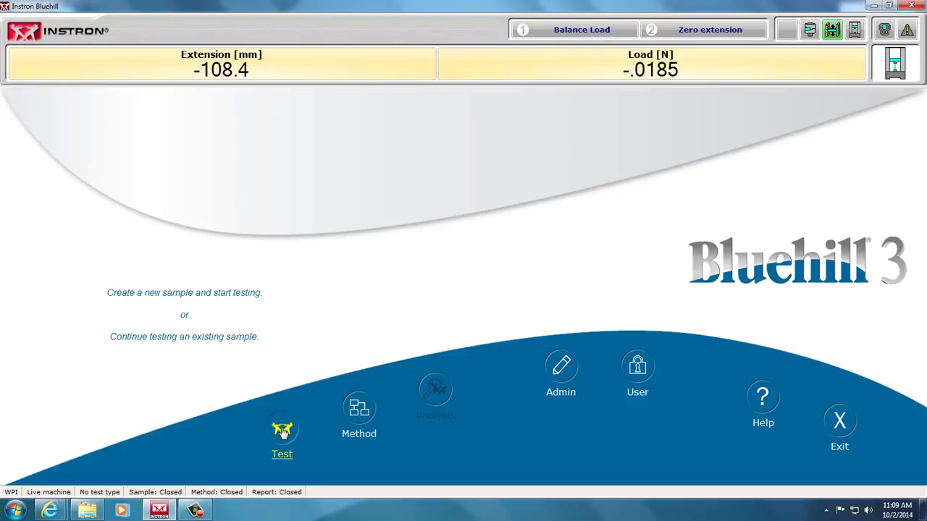
left_click(282, 429)
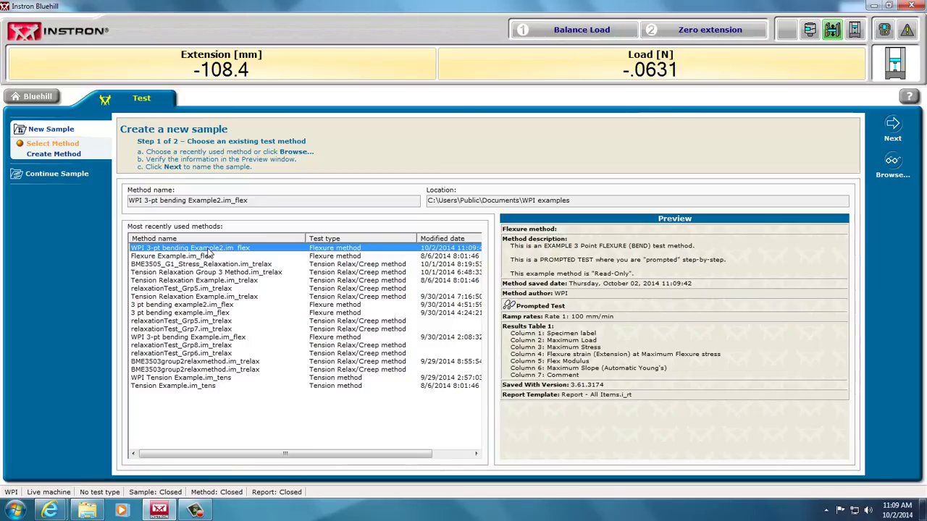
double_click(209, 249)
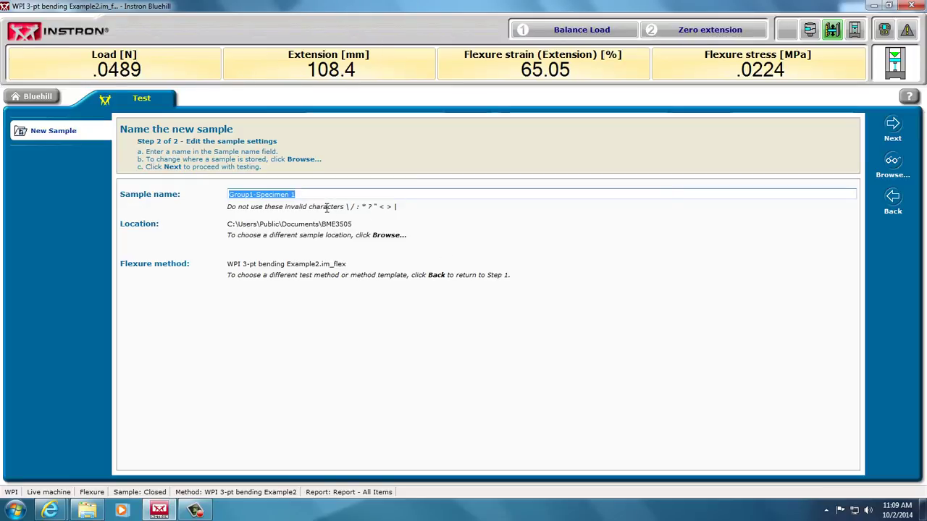
type("\"W")
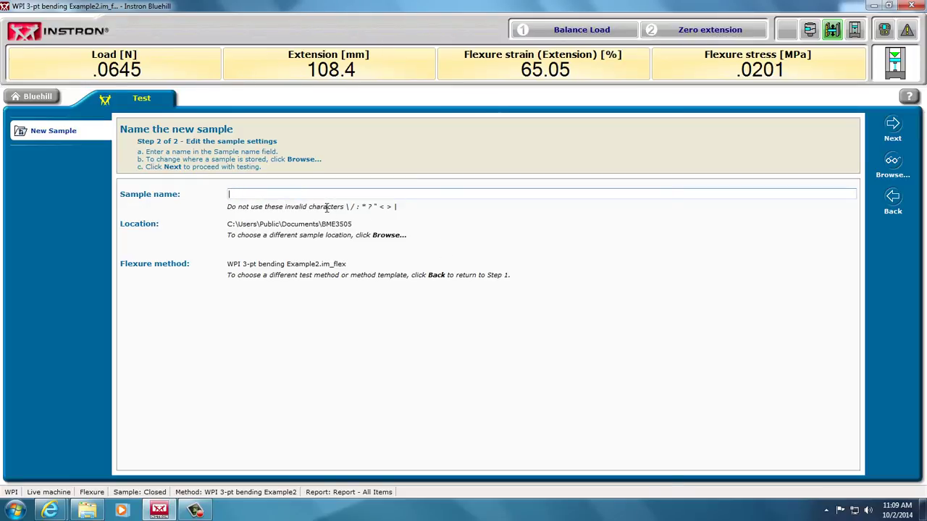
type("wel test")
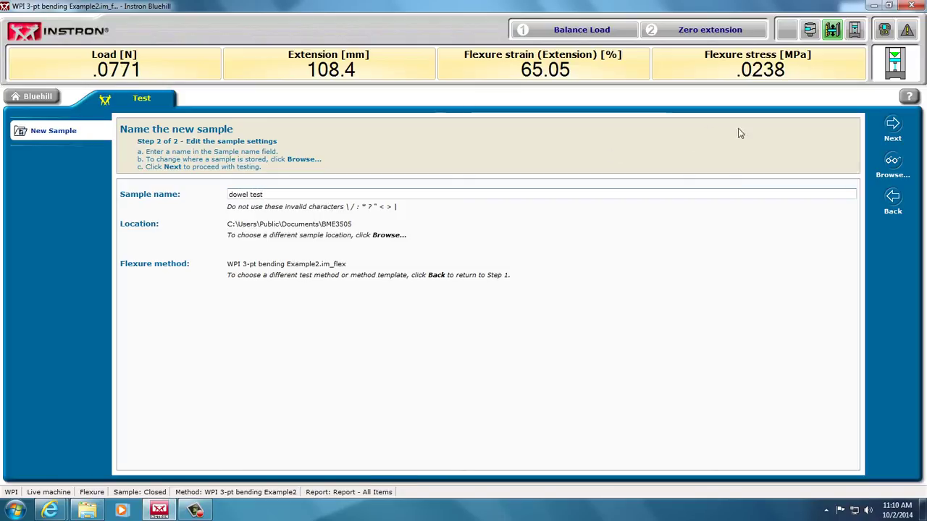
Step: Enter WPI as the company and label the first specimen 1
left_click(894, 126)
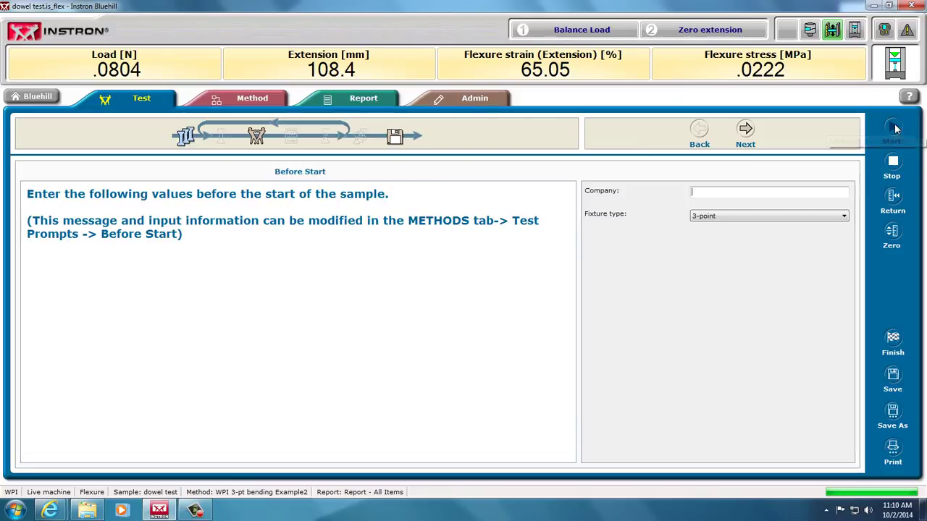
type("WPI")
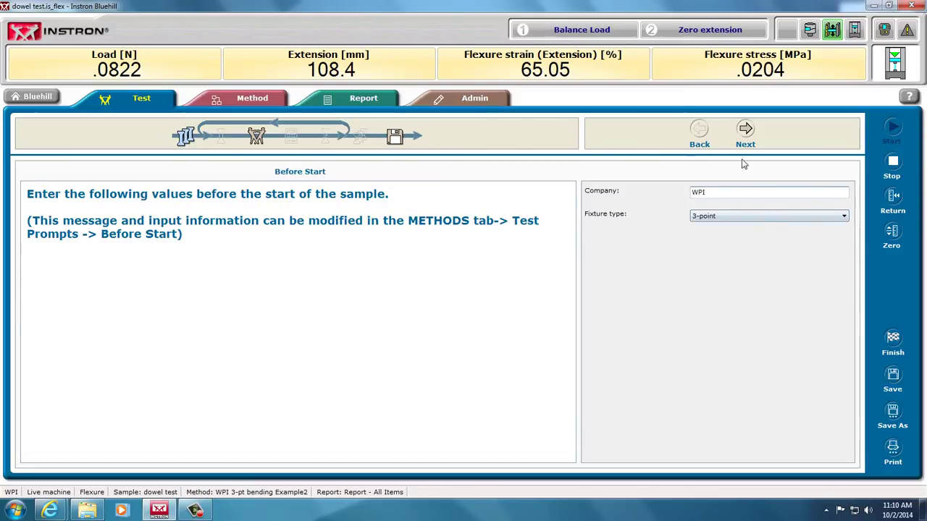
left_click(745, 132)
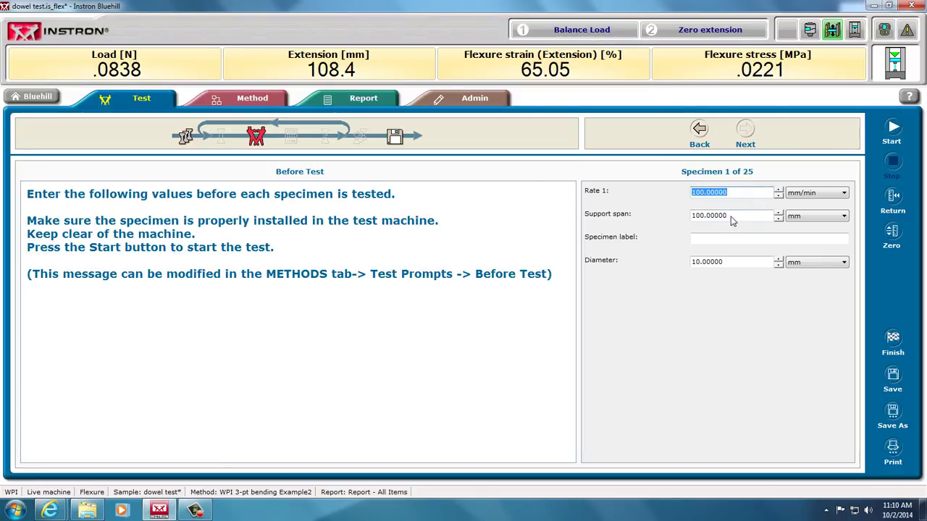
left_click(734, 240)
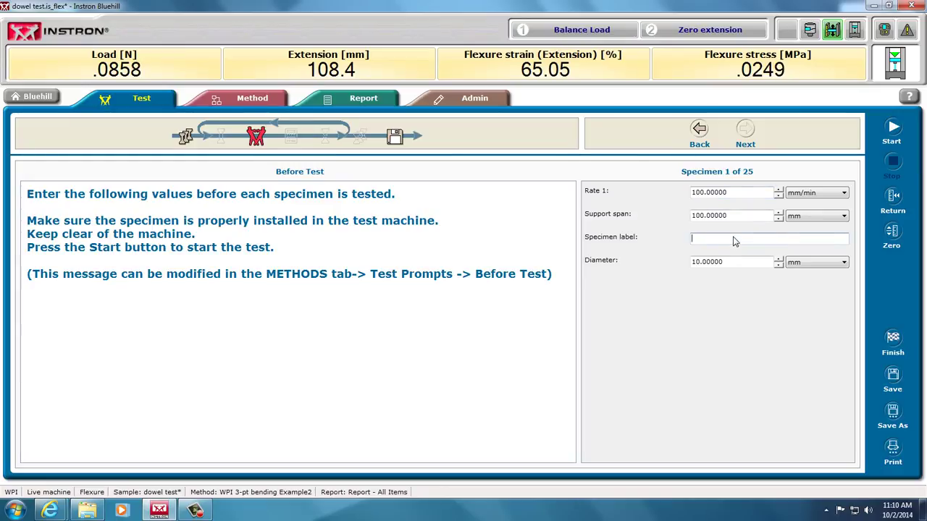
type("1")
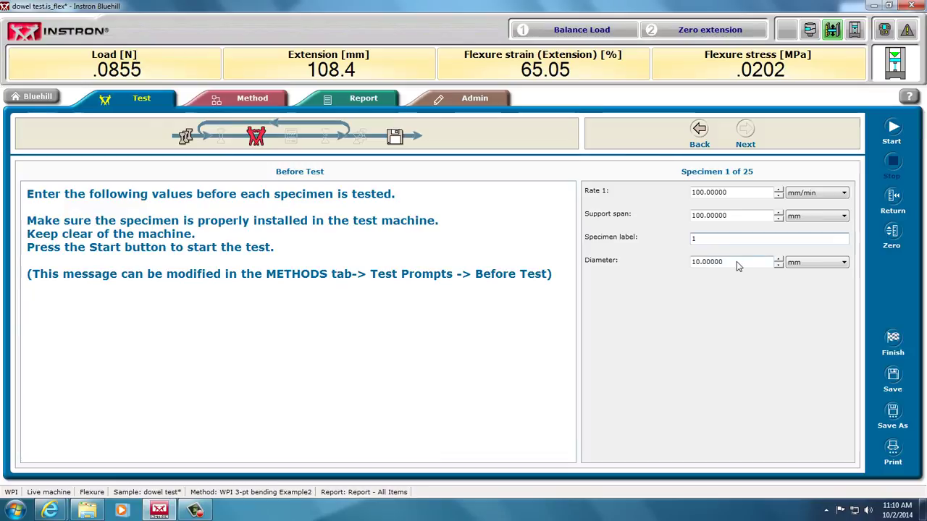
key("Tab")
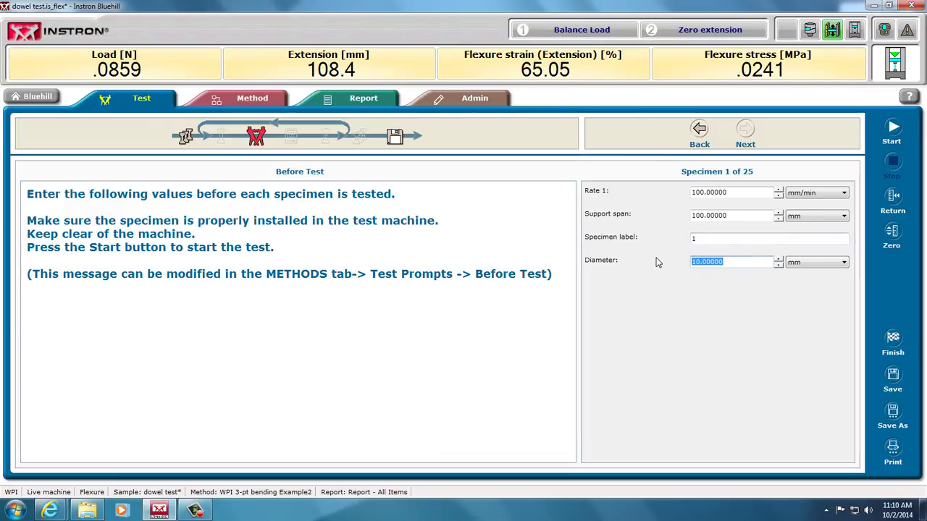
Step: Enter an 8 mm diameter for specimen 1 and zero the extension reading
type("8")
key("Return")
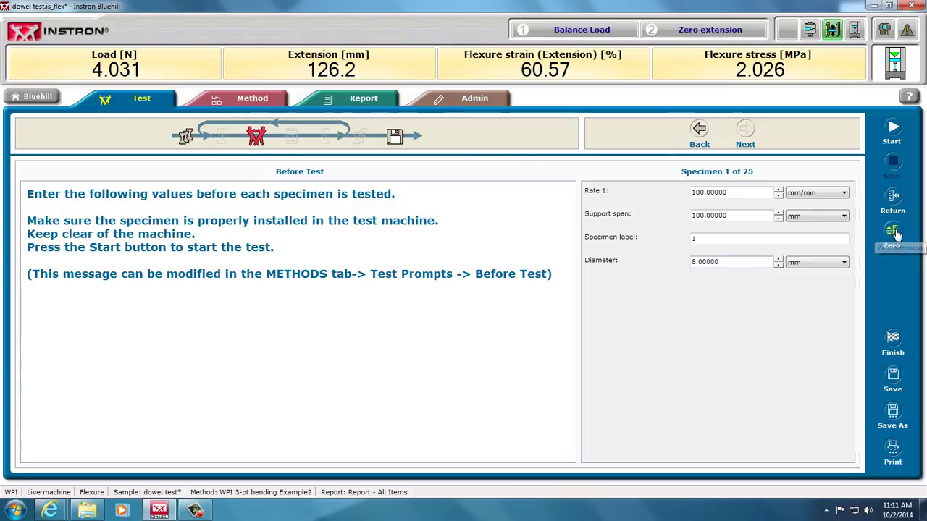
left_click(894, 231)
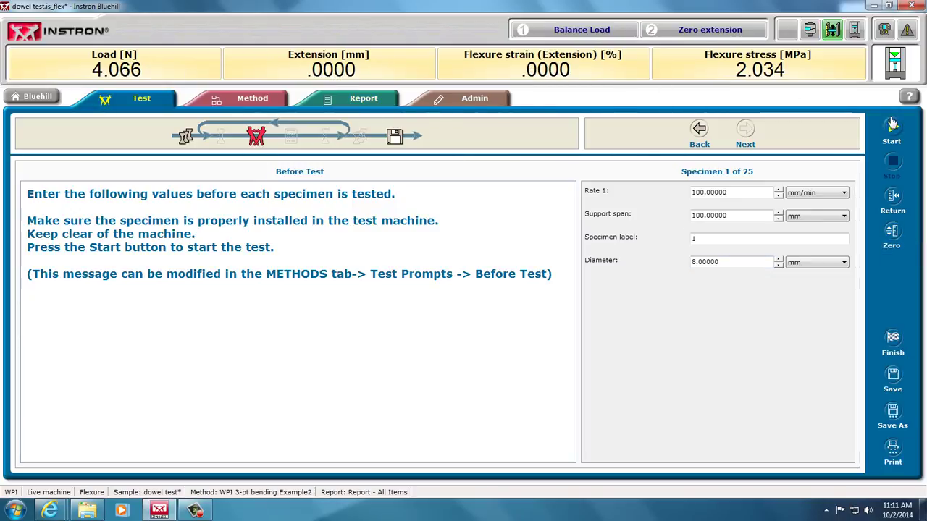
Step: Run the 3-point bend on specimen 1 and enlarge its load-extension graph (peak near 280 N)
left_click(892, 129)
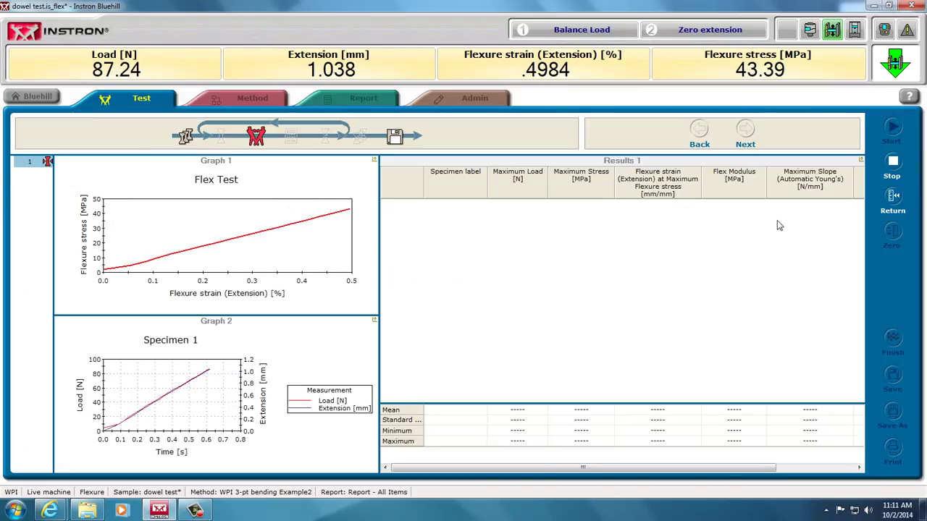
left_click(373, 320)
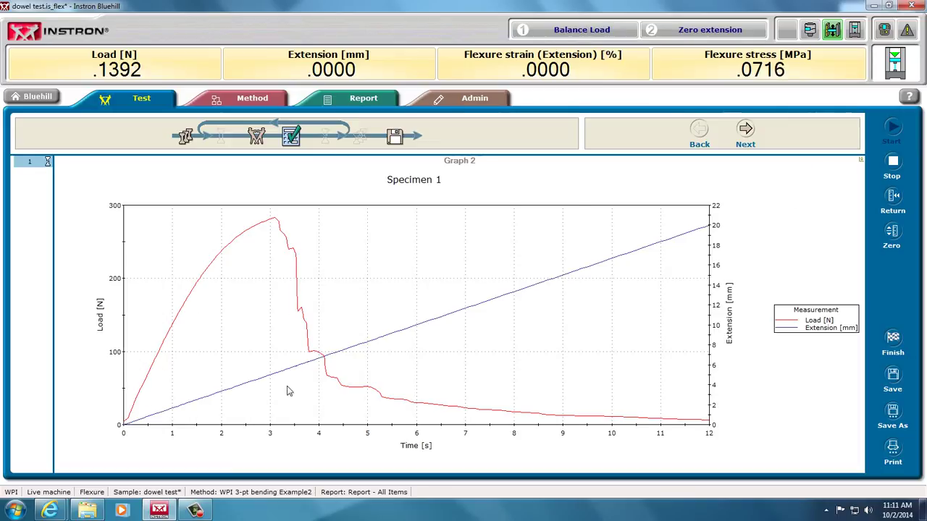
Step: Restore the combined layout and view the Flex Test stress-strain graph full size
left_click(861, 161)
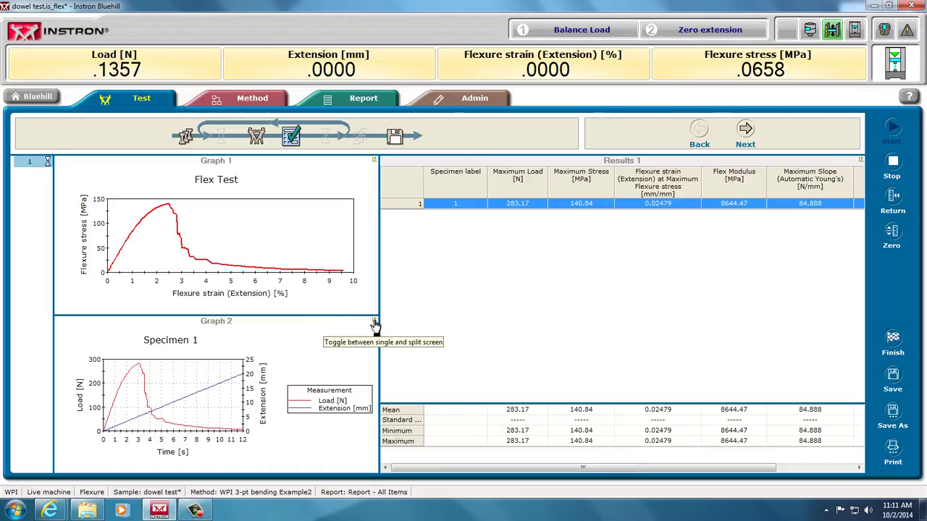
left_click(374, 160)
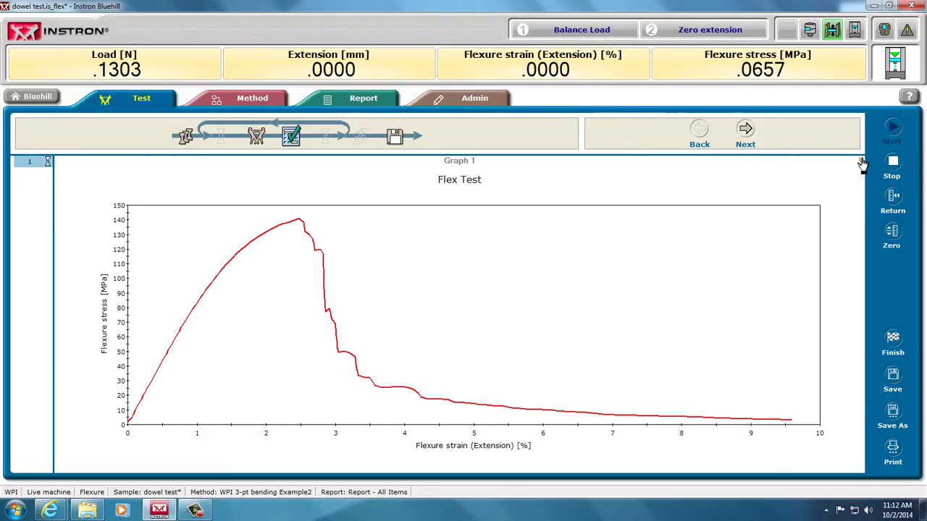
left_click(861, 160)
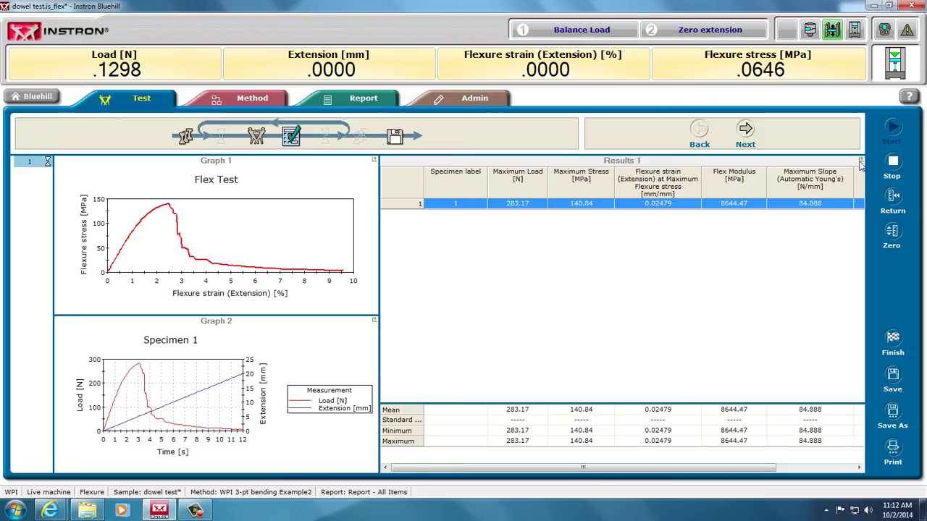
Step: Enlarge the Results 1 table showing 283.17 N maximum load, then restore the combined view
left_click(861, 160)
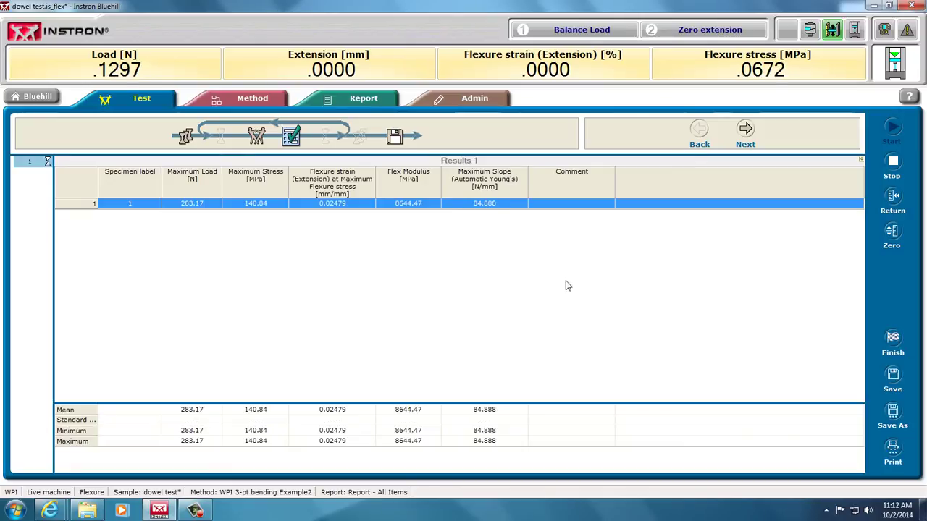
left_click(860, 160)
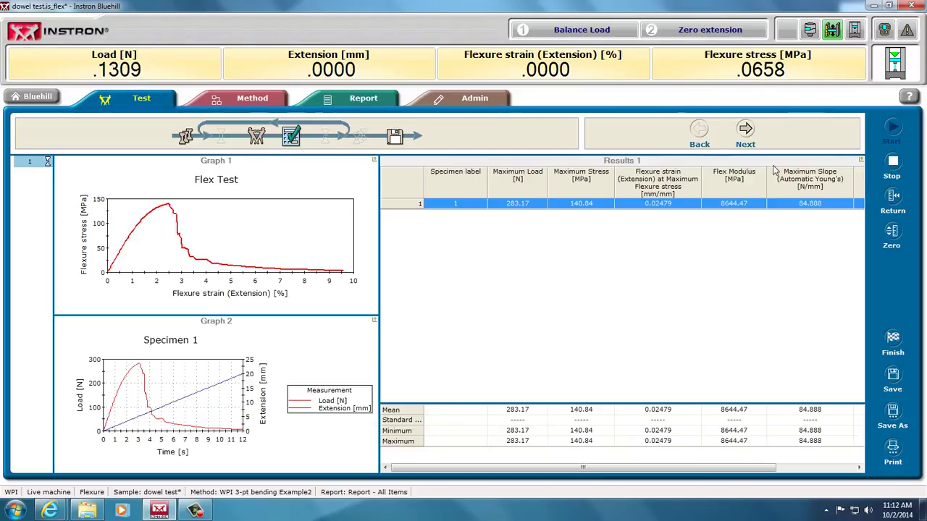
Step: Finish and save the dowel sample, declining to start another new sample
left_click(889, 340)
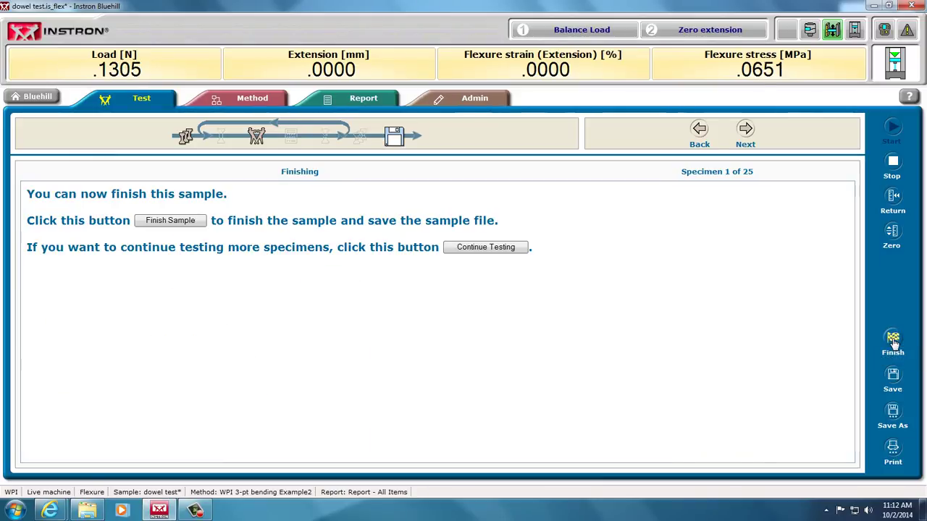
left_click(176, 223)
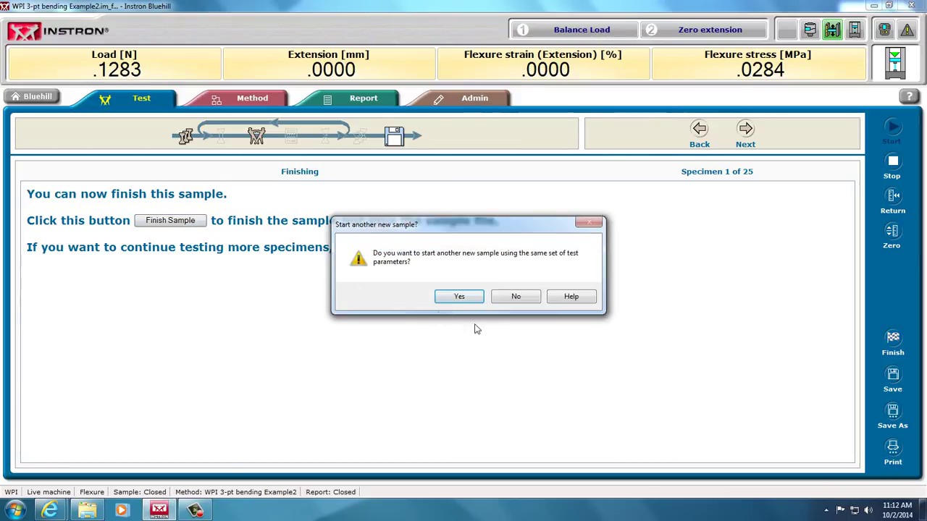
left_click(515, 297)
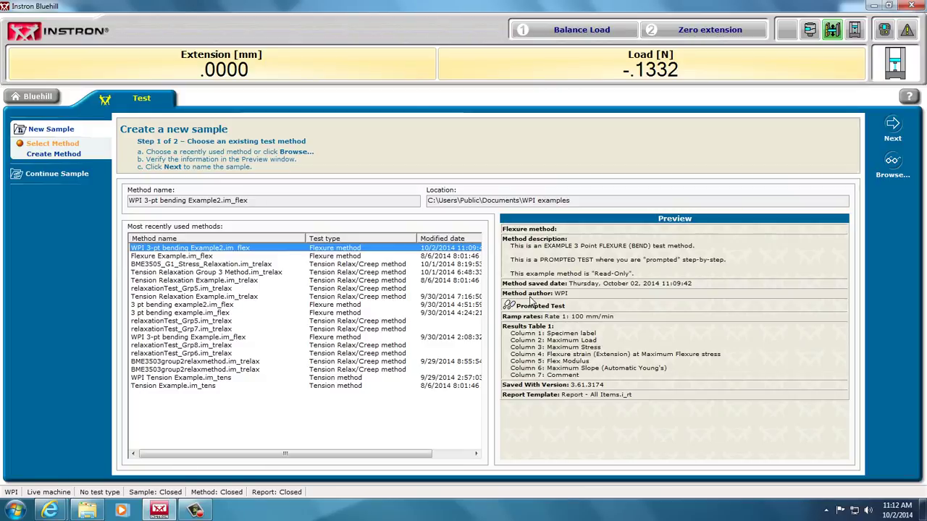